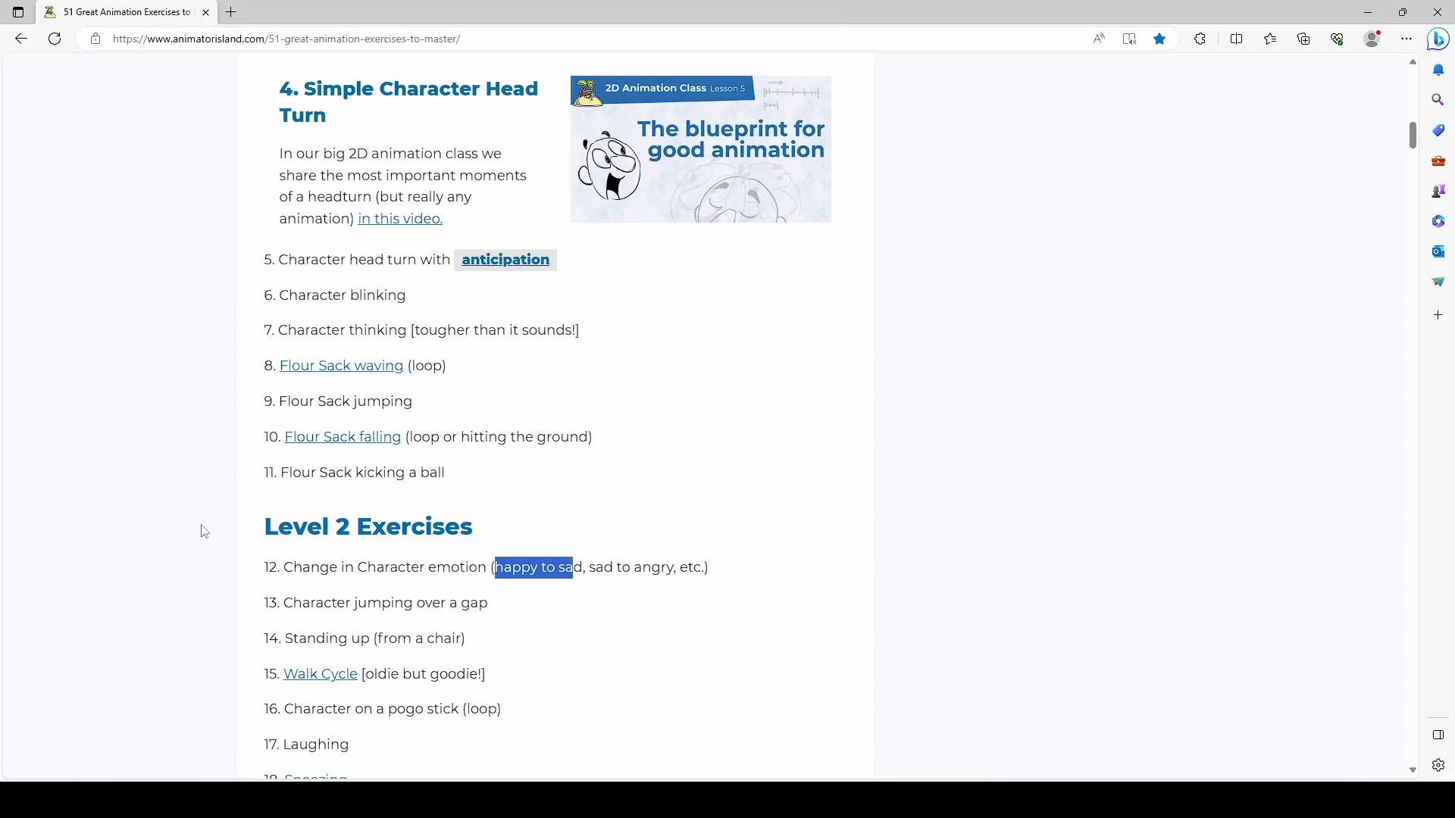
# Highlight the "Change in Character emotion" exercise in the Level 2 Exercises list
pyautogui.moveTo(285, 567); pyautogui.dragTo(493, 572)
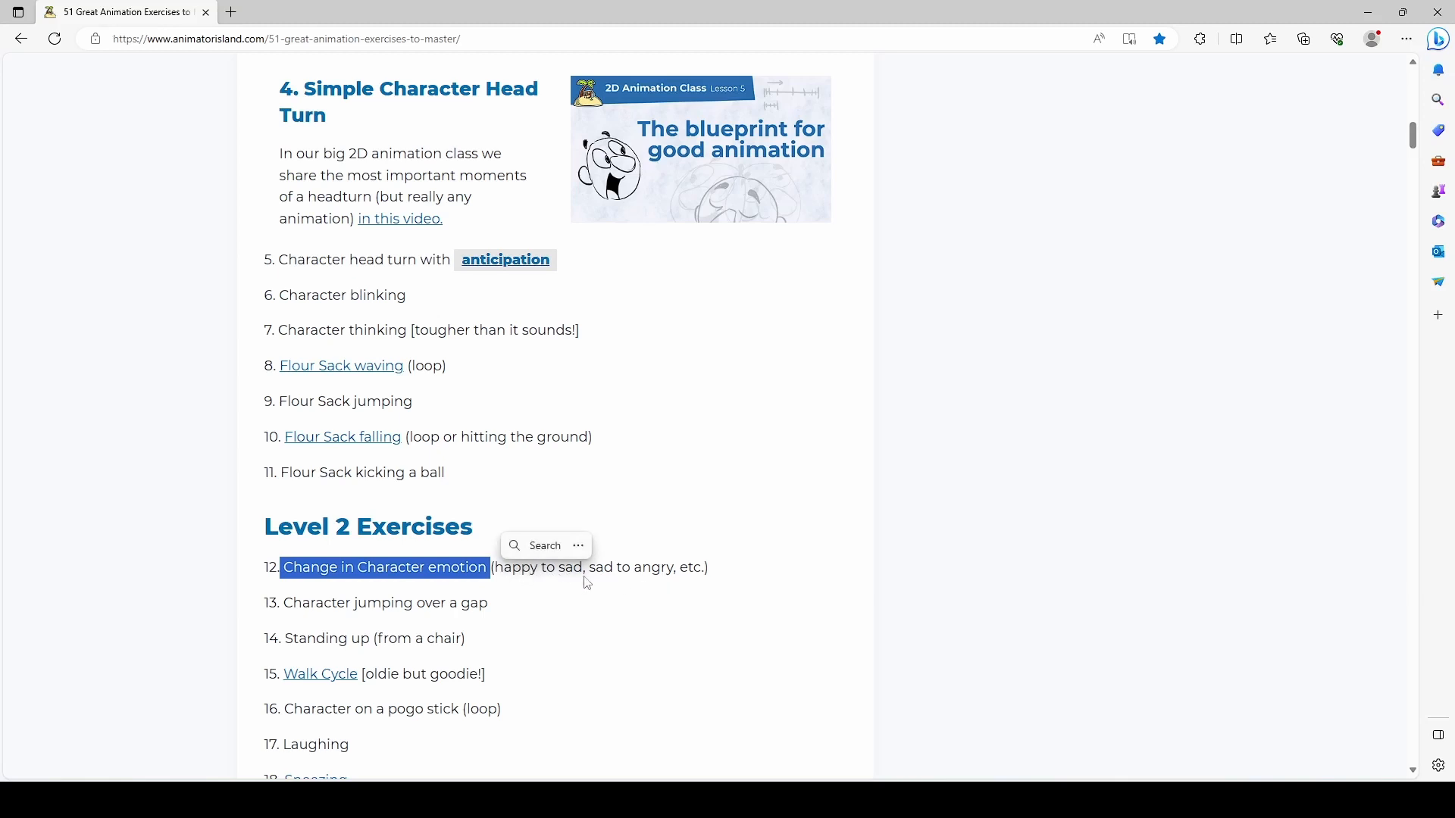
pyautogui.click(510, 570)
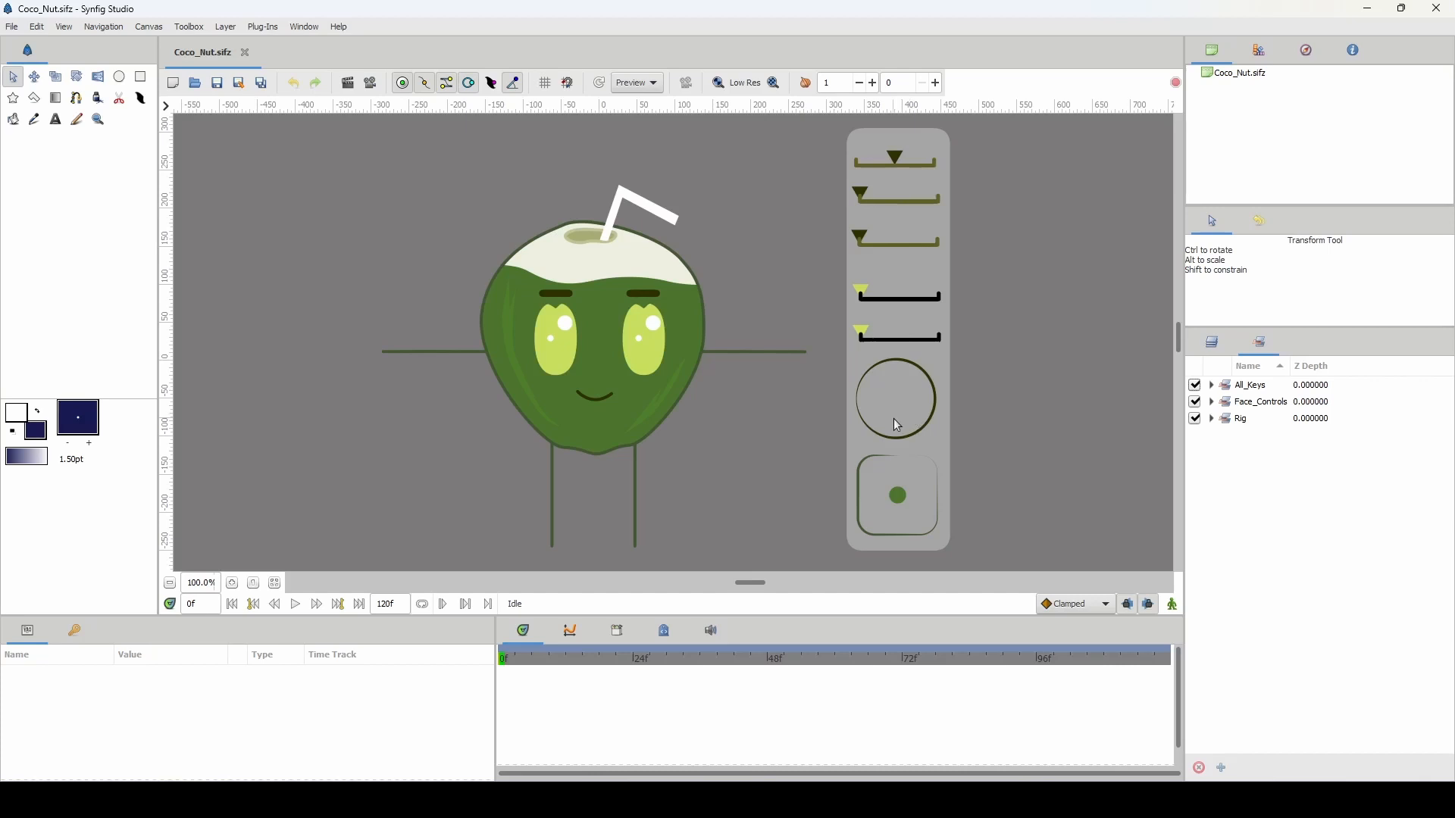
# Set the default interpolation to Constant, then enable animate mode with the time at frame 1
pyautogui.click(1068, 606)
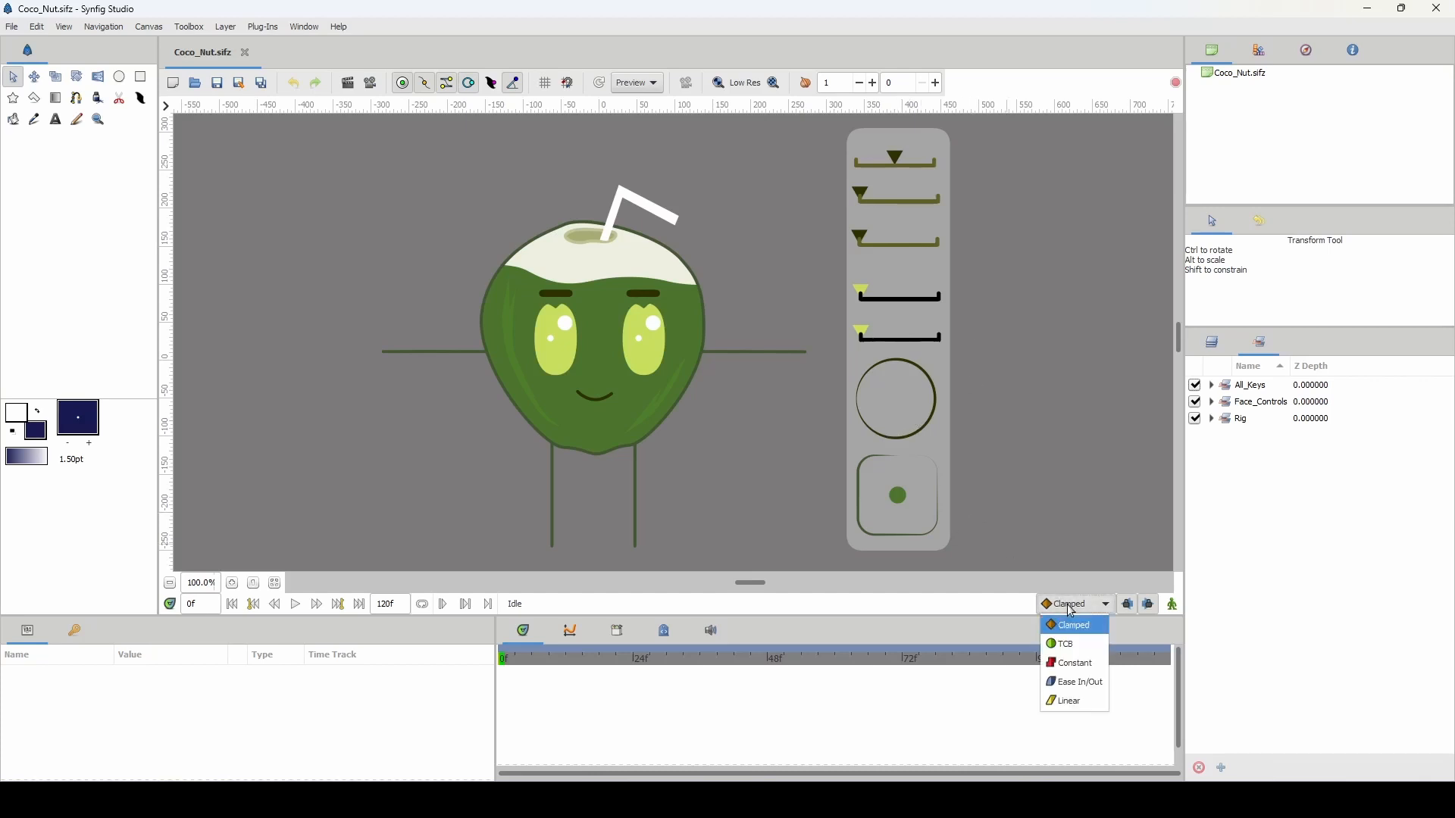
pyautogui.click(1066, 658)
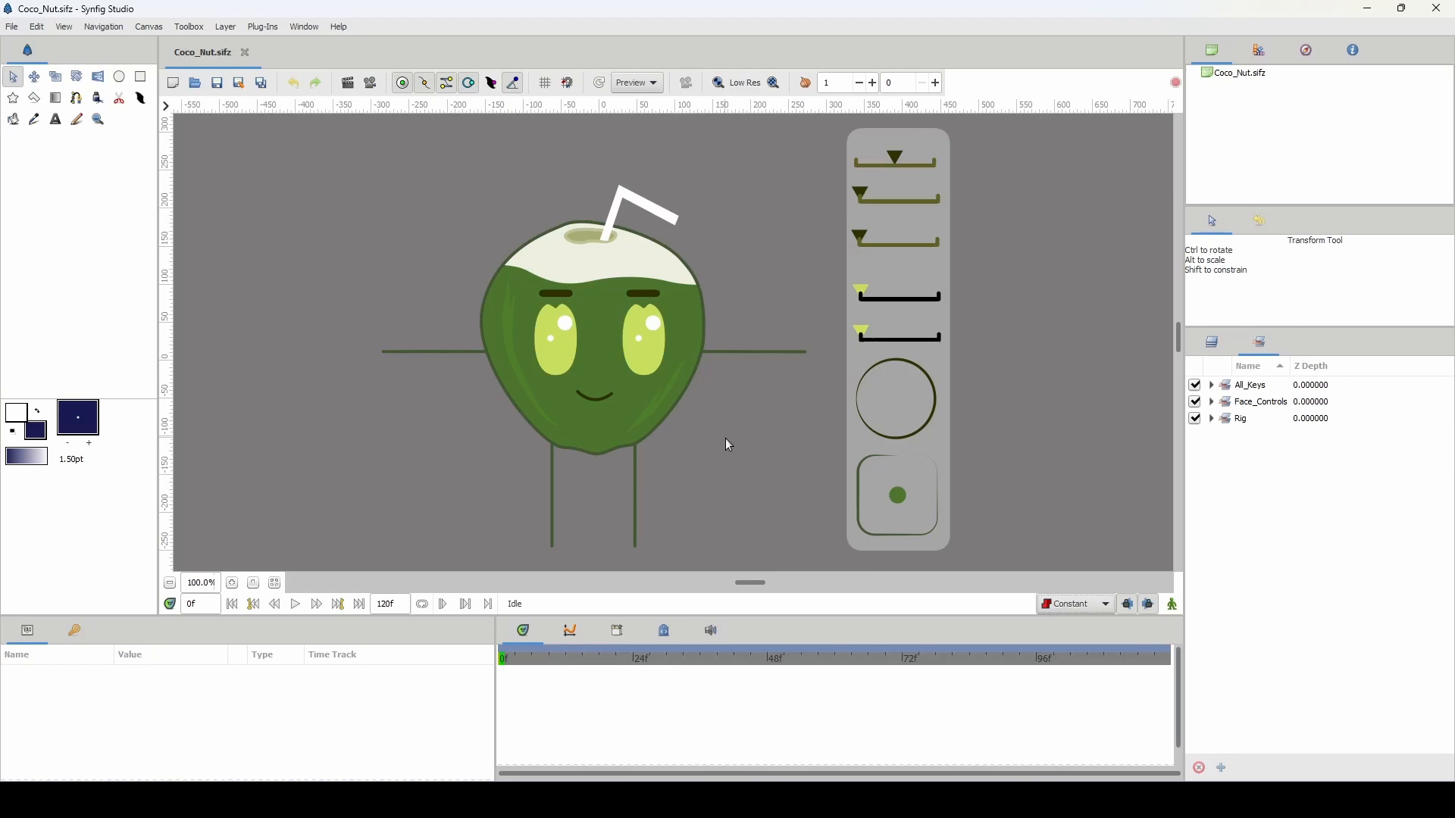
pyautogui.click(1173, 604)
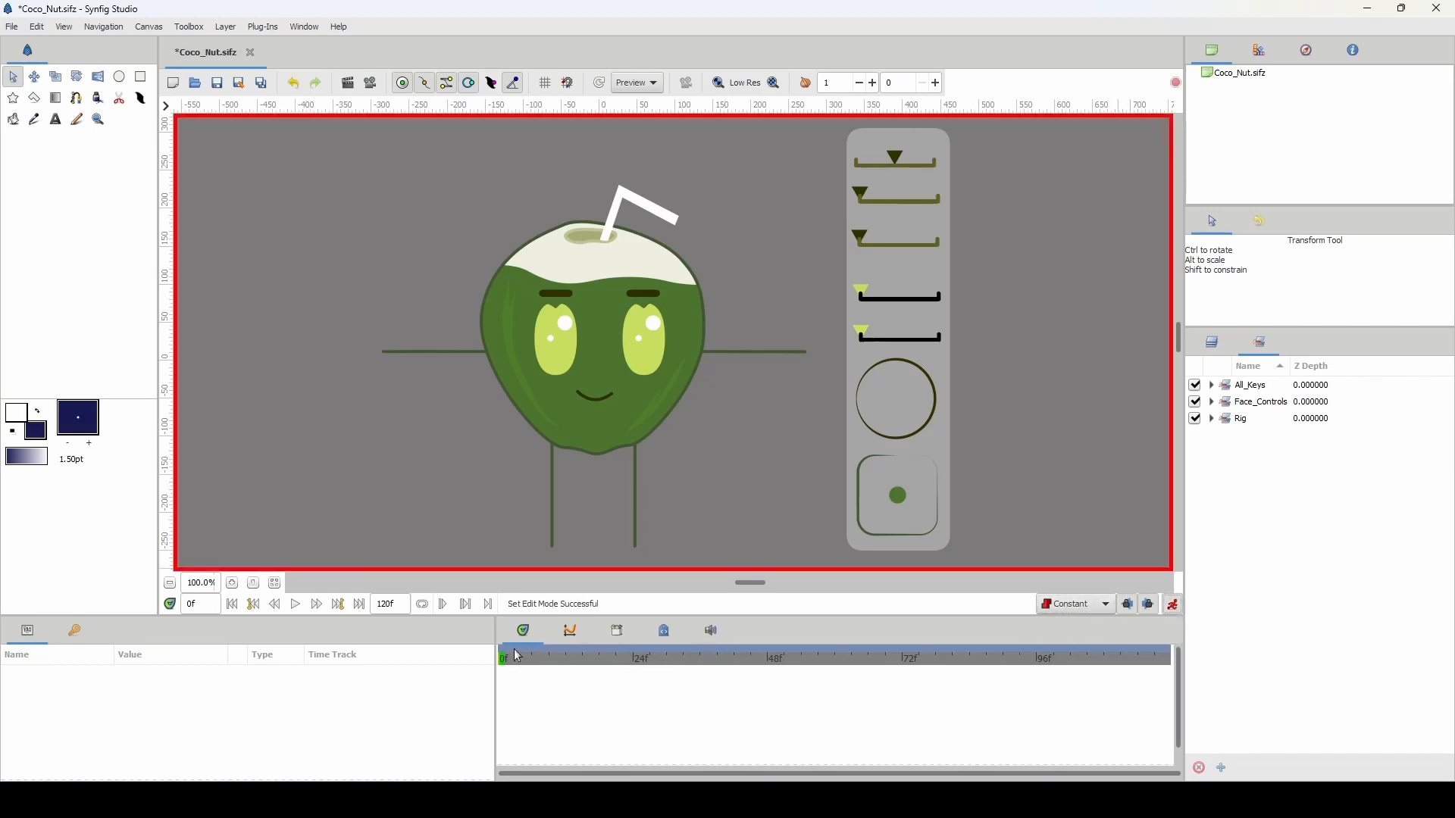
pyautogui.moveTo(498, 659); pyautogui.dragTo(512, 658)
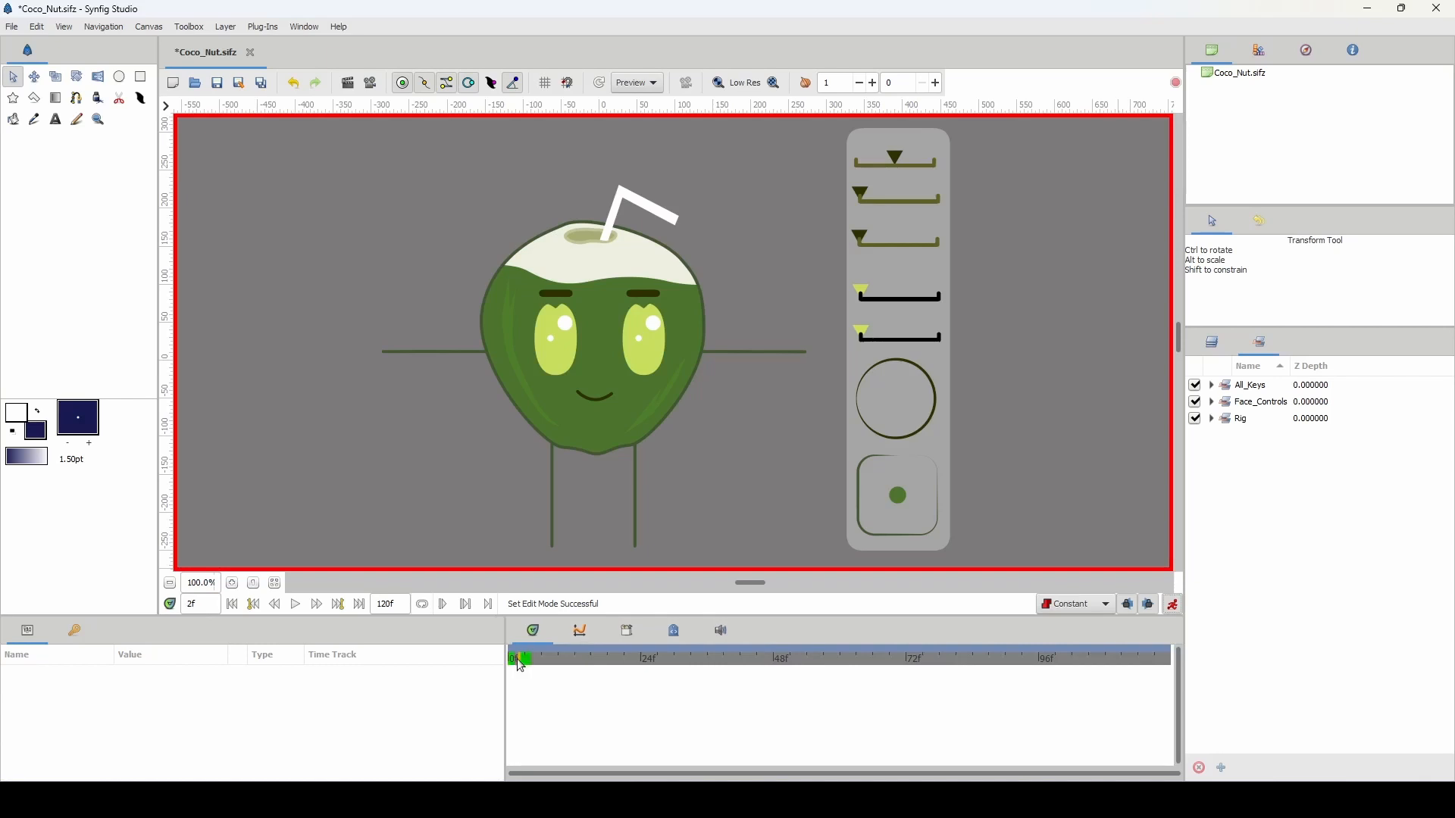
# Select the Rig set and key the Arm_R and Leg_R handles at frame 1 by nudging them away and back
pyautogui.click(1226, 422)
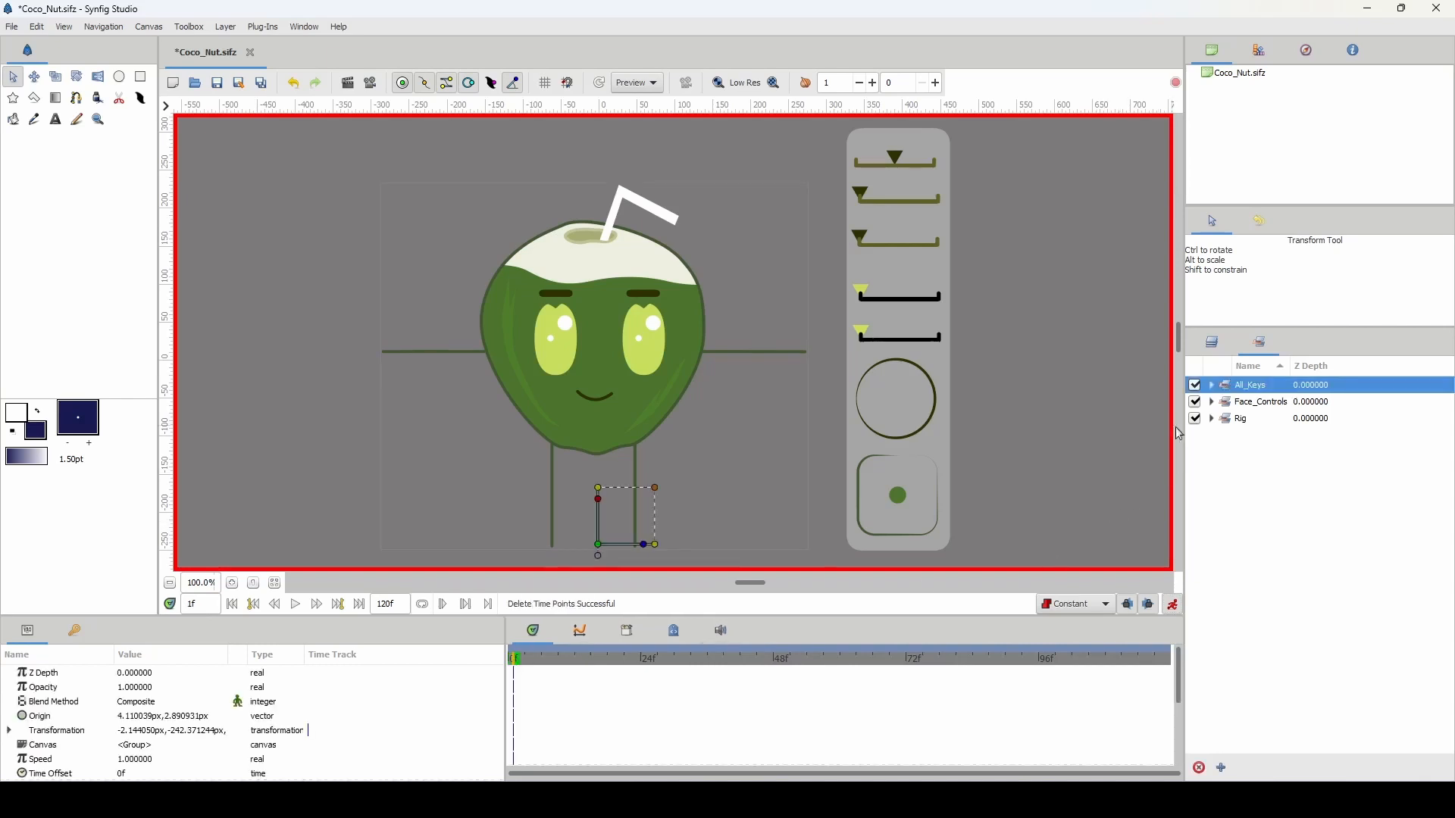
pyautogui.doubleClick(1225, 420)
pyautogui.moveTo(551, 482); pyautogui.dragTo(562, 414)
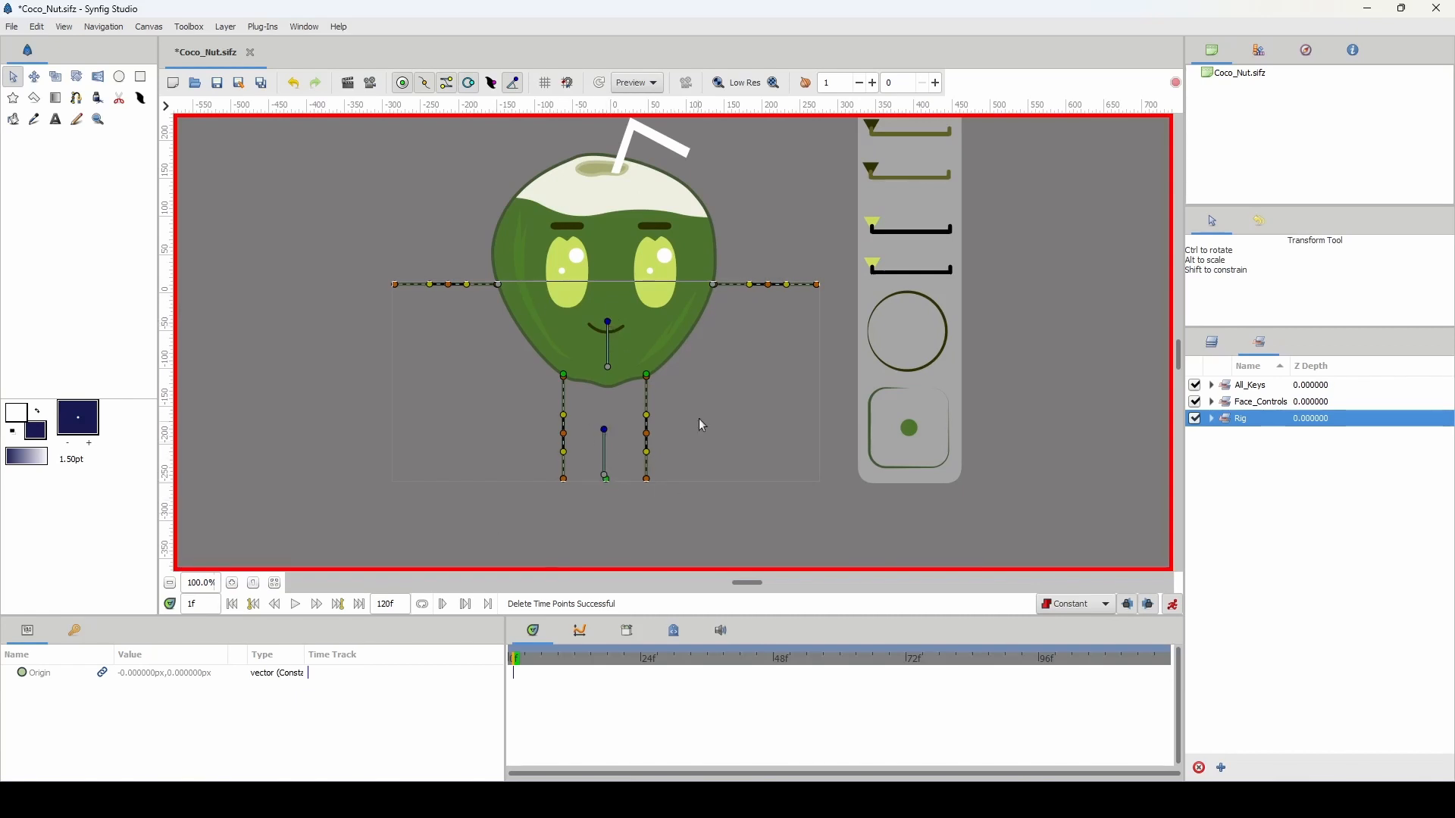
pyautogui.moveTo(301, 221); pyautogui.dragTo(523, 314)
pyautogui.press('Up')
pyautogui.press('Down')
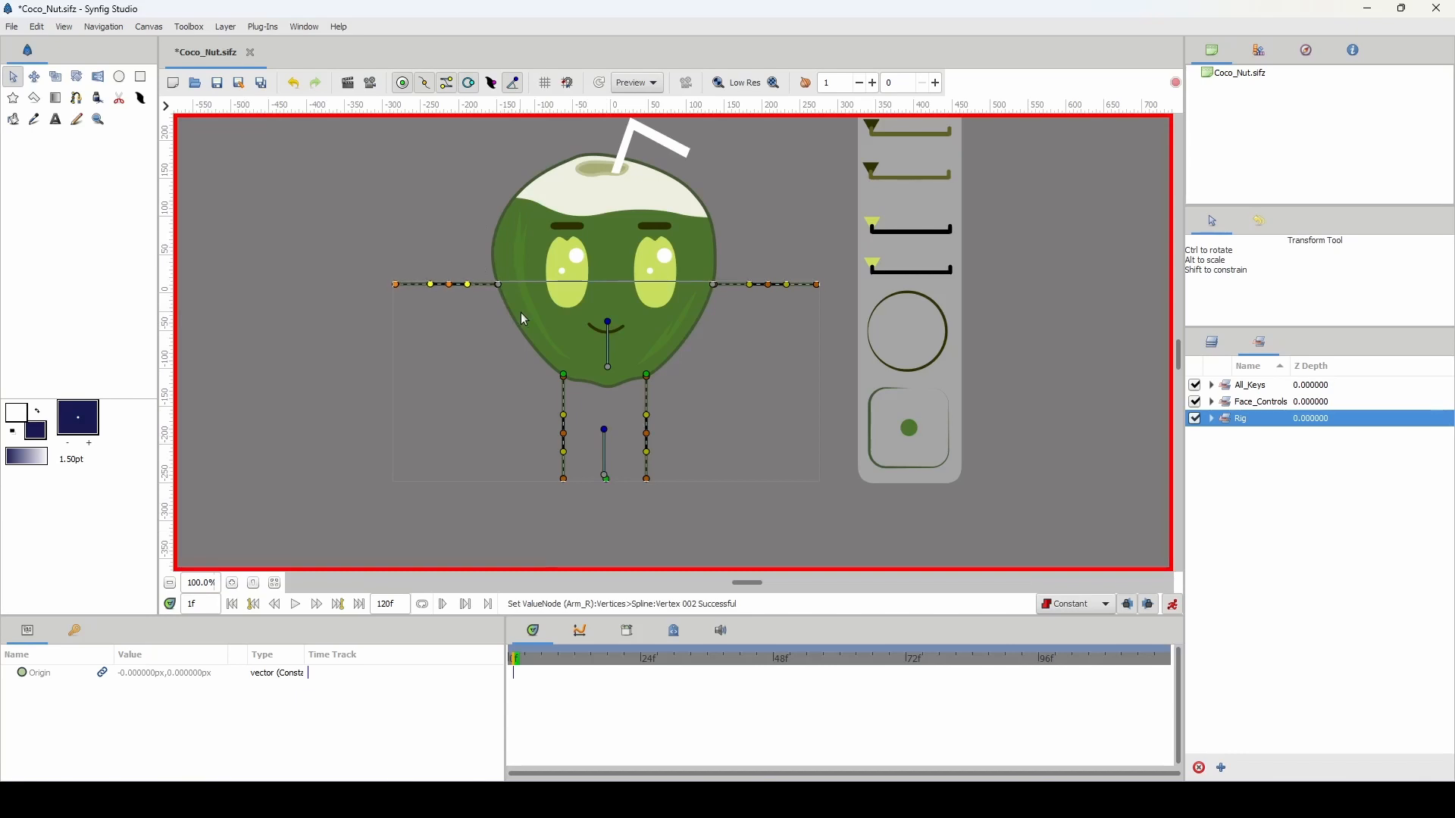
pyautogui.moveTo(501, 353); pyautogui.dragTo(579, 511)
pyautogui.press('Up')
pyautogui.press('Down')
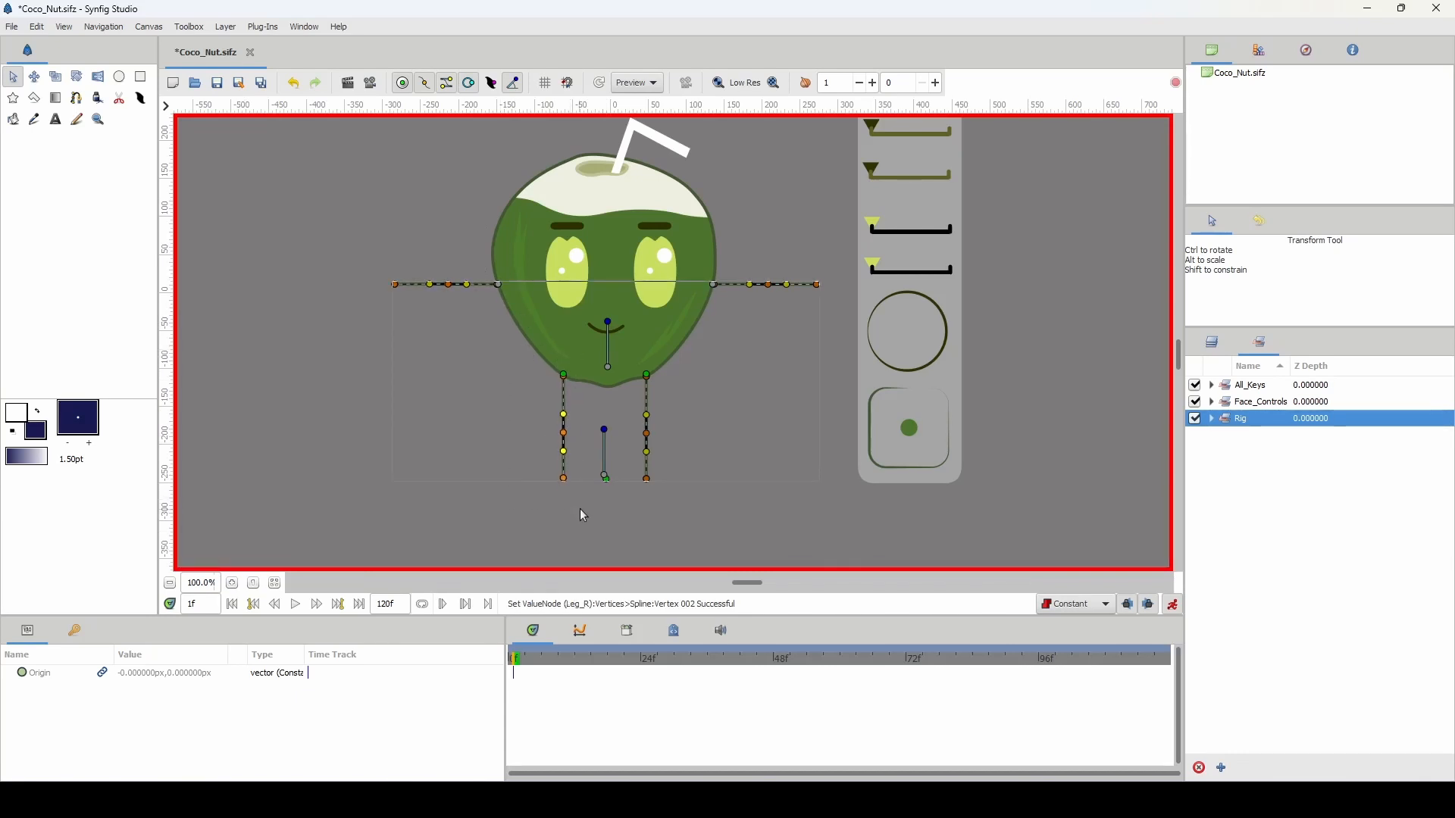
# Key the Leg_L, body and character control, and Arm_L handles at frame 1 by nudging them without altering the pose
pyautogui.moveTo(673, 354); pyautogui.dragTo(633, 491)
pyautogui.press('Up')
pyautogui.press('Down')
pyautogui.click(646, 374)
pyautogui.click(603, 429)
pyautogui.press('Right')
pyautogui.press('Left')
pyautogui.click(606, 479)
pyautogui.click(607, 322)
pyautogui.moveTo(731, 302); pyautogui.dragTo(826, 275)
pyautogui.moveTo(724, 291); pyautogui.dragTo(699, 317)
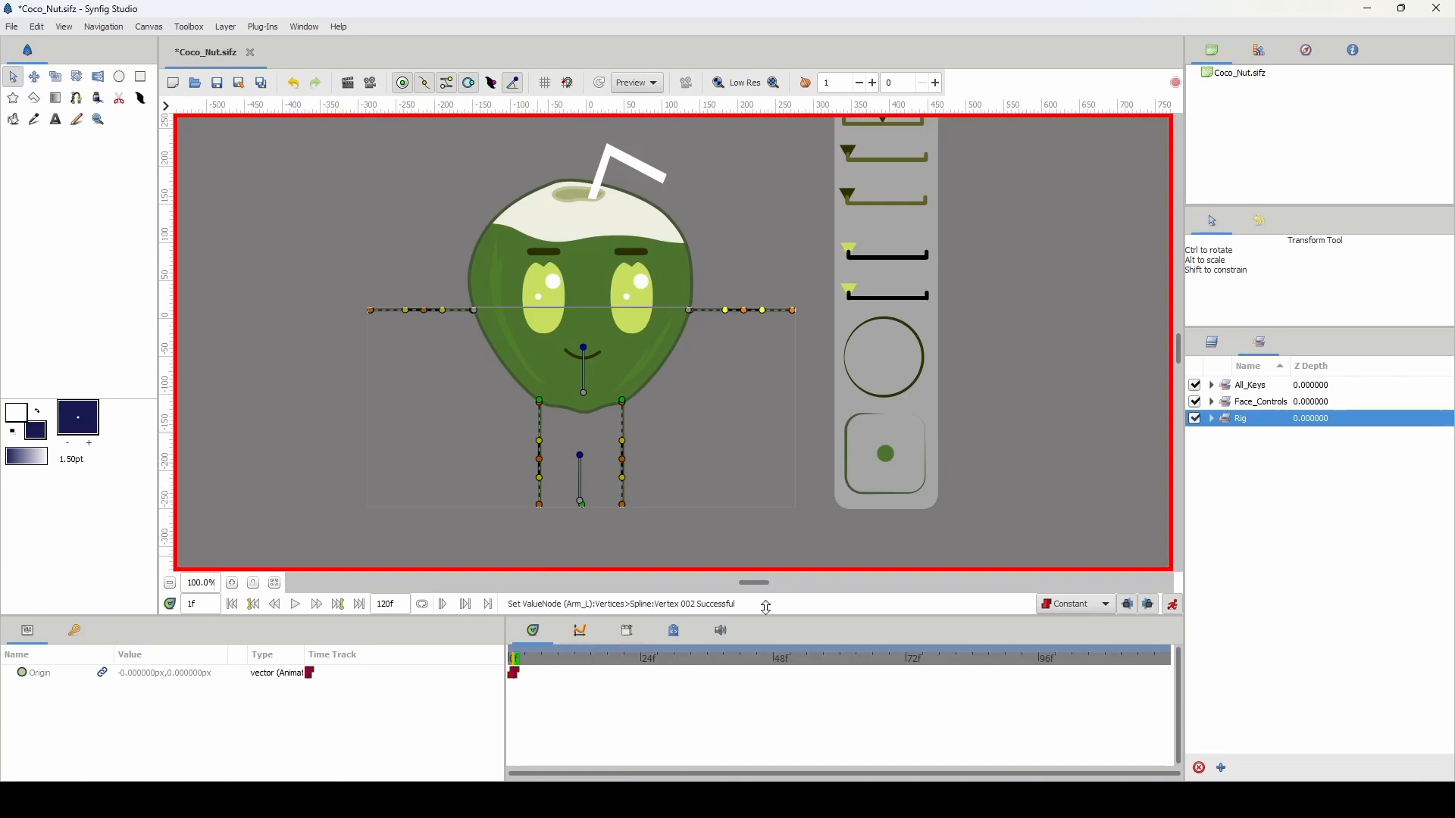
# Copy the All_Keys group's keys from frame 1 to frame 9 and return to frame 1
pyautogui.click(1227, 391)
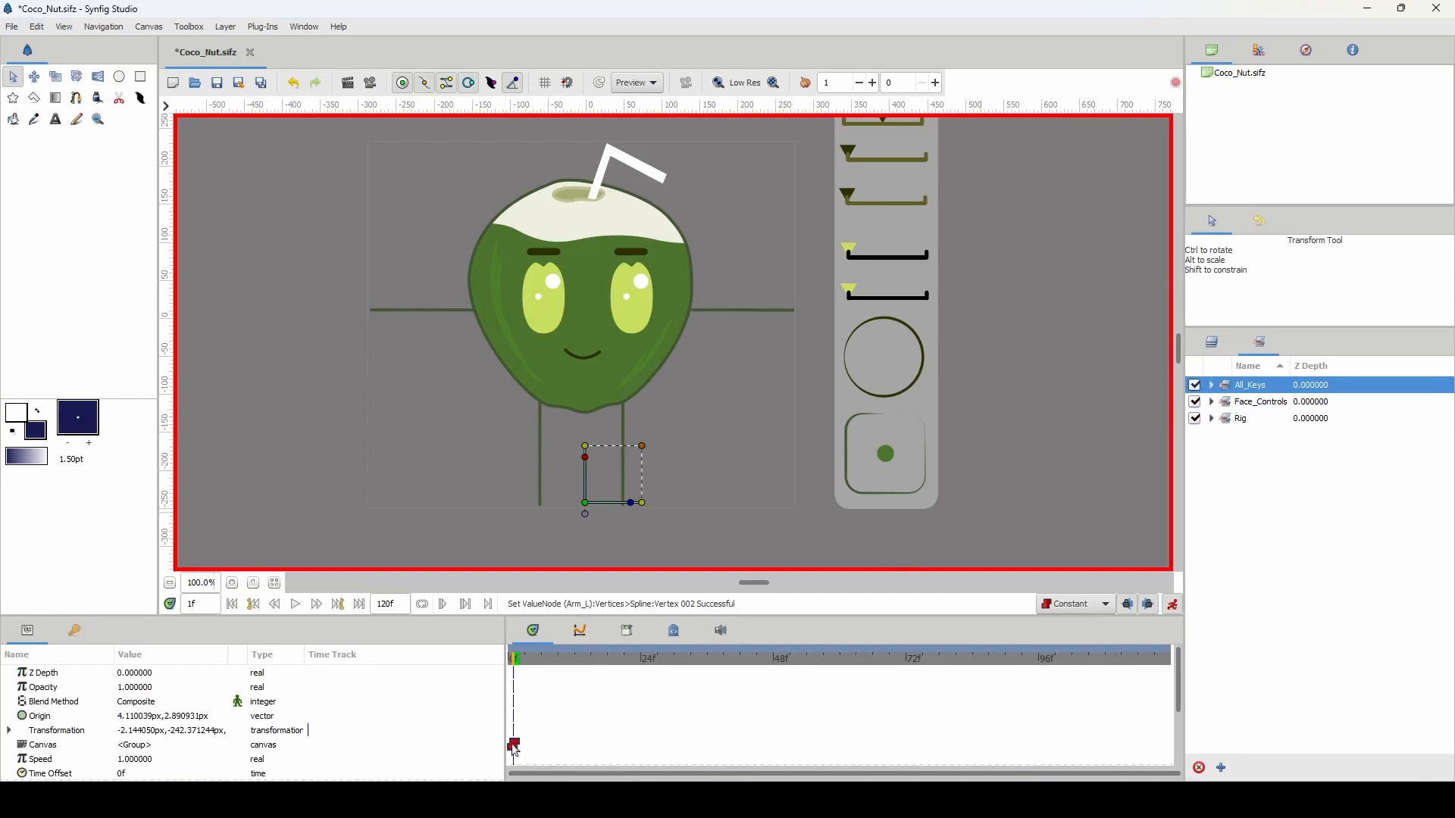
pyautogui.moveTo(513, 745); pyautogui.dragTo(556, 747)
pyautogui.moveTo(558, 662); pyautogui.dragTo(514, 675)
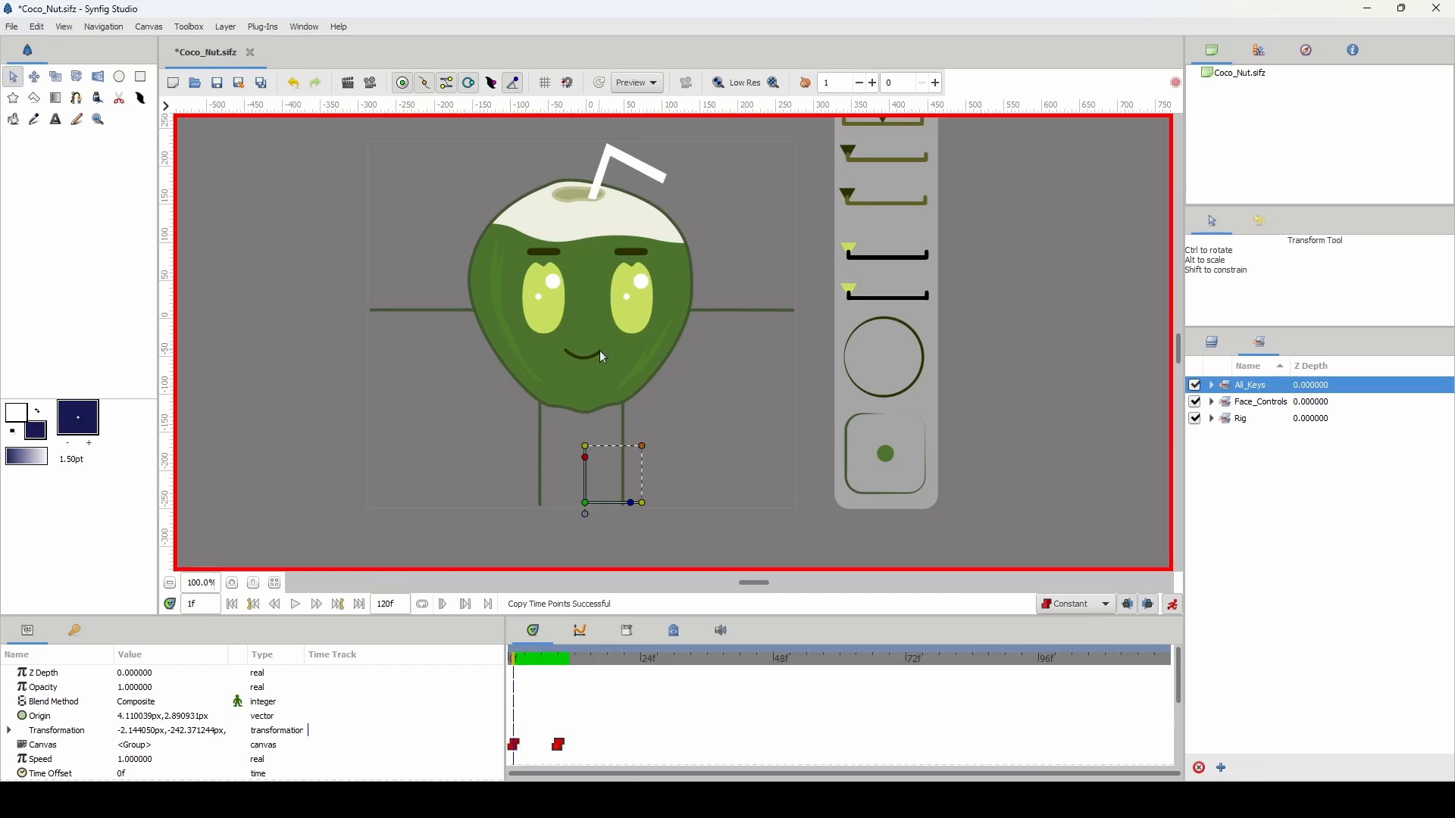
# Pose Arm_R at frame 1 with a bent elbow and the hand resting on the hip
pyautogui.click(1228, 421)
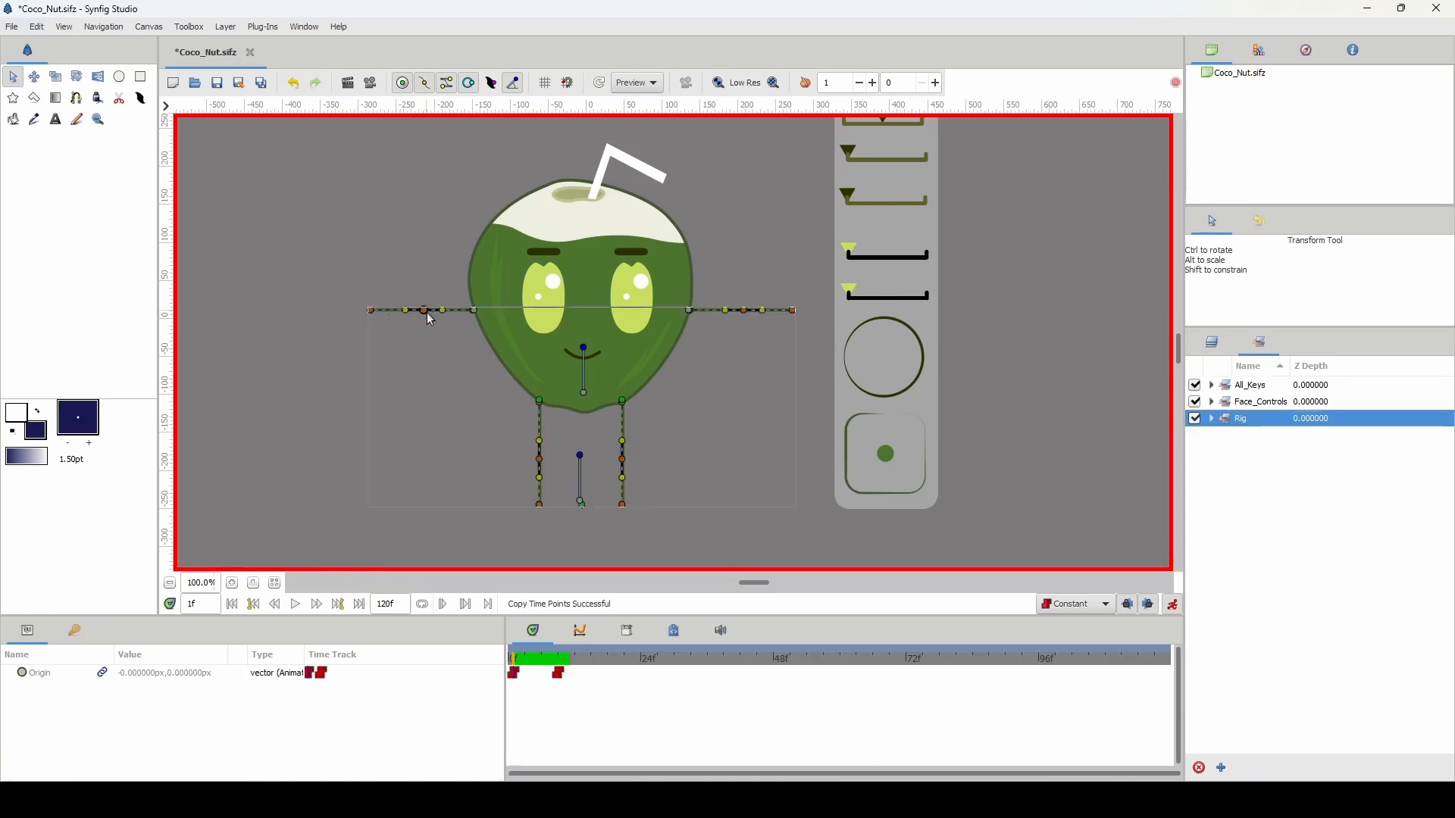
pyautogui.moveTo(427, 313); pyautogui.dragTo(492, 374)
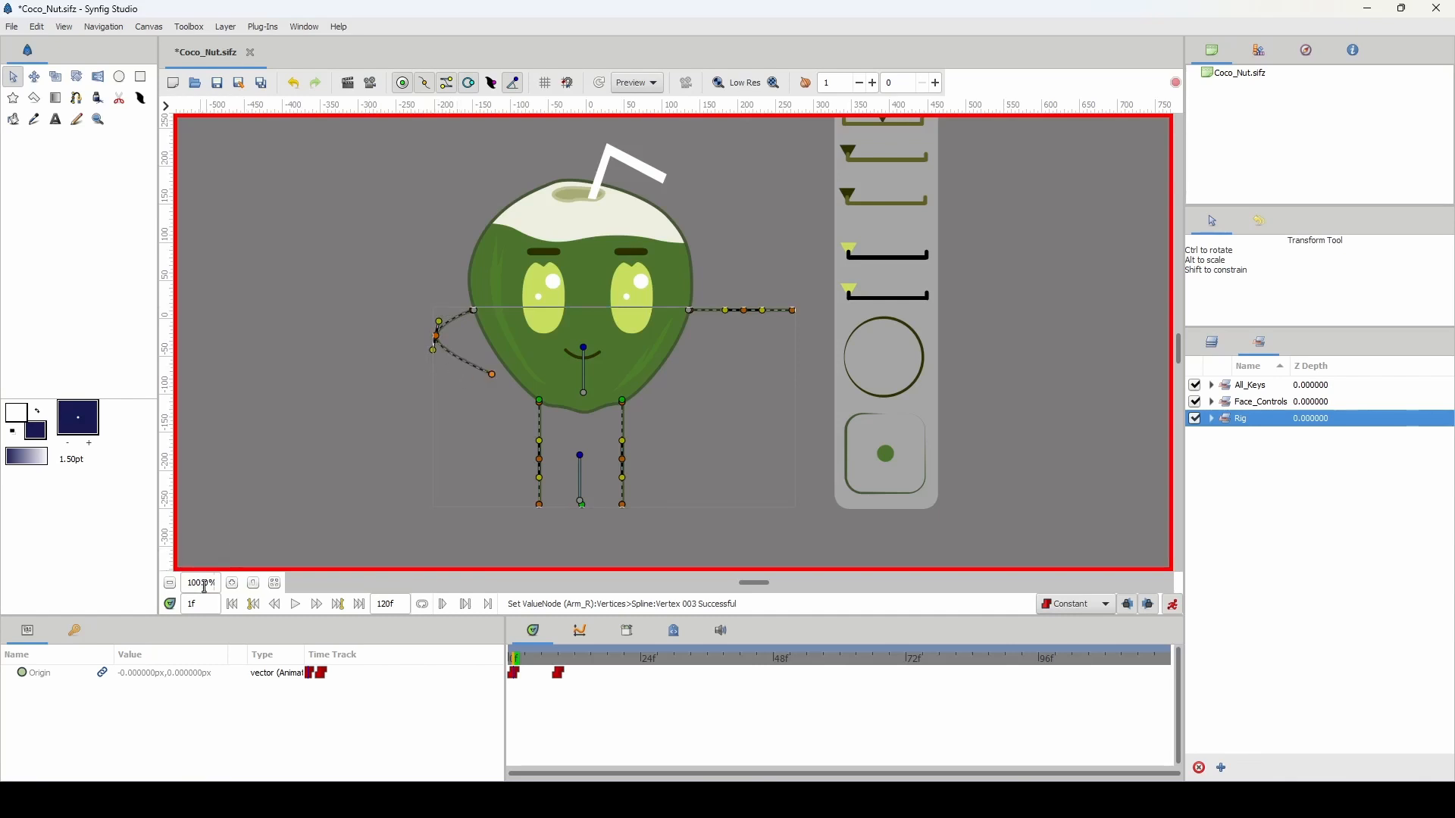
pyautogui.scroll(2, 204, 585)
pyautogui.moveTo(318, 420); pyautogui.dragTo(587, 335)
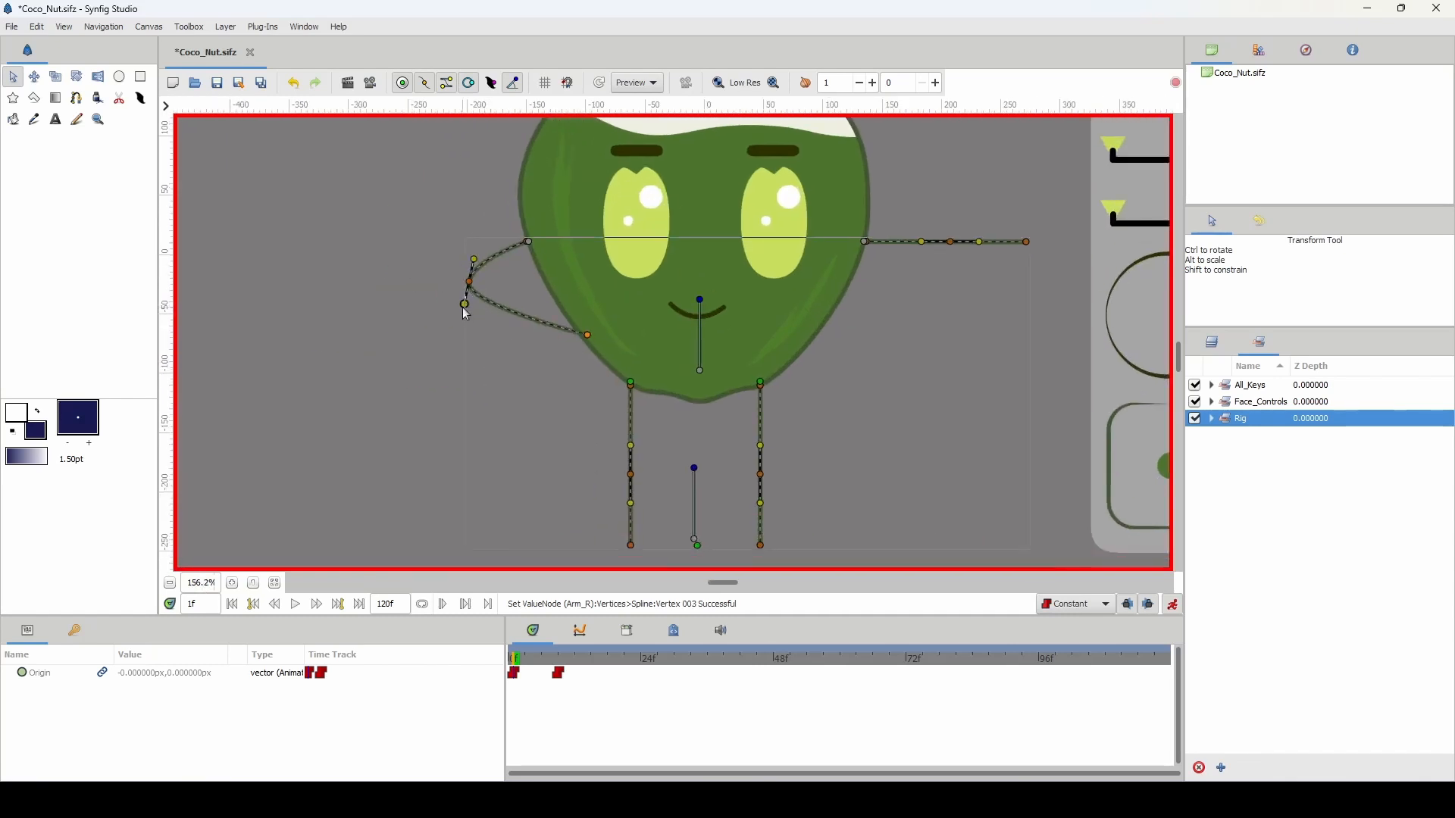
pyautogui.moveTo(464, 304); pyautogui.dragTo(568, 351)
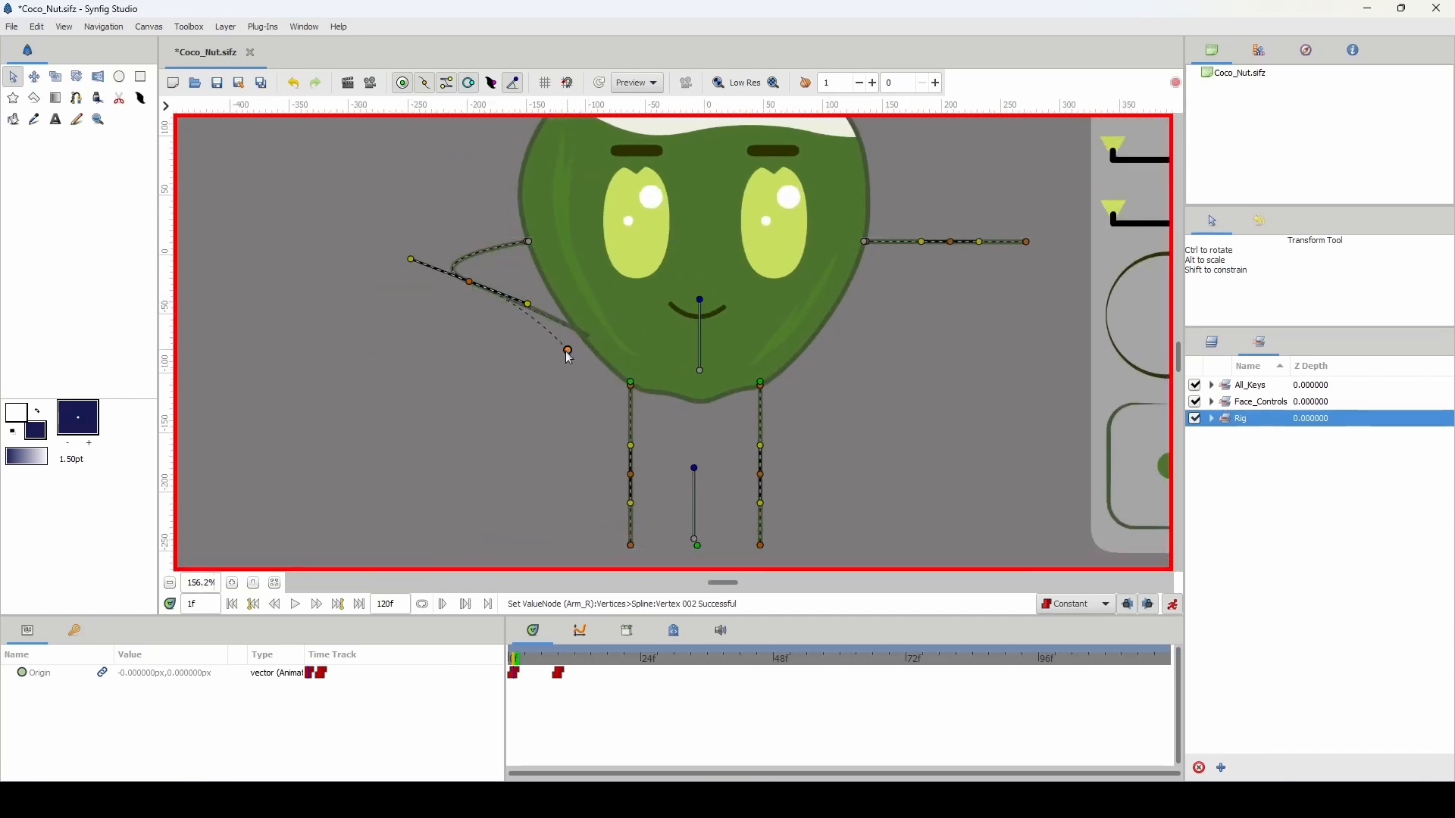
pyautogui.moveTo(528, 304); pyautogui.dragTo(558, 285)
pyautogui.moveTo(567, 351); pyautogui.dragTo(558, 355)
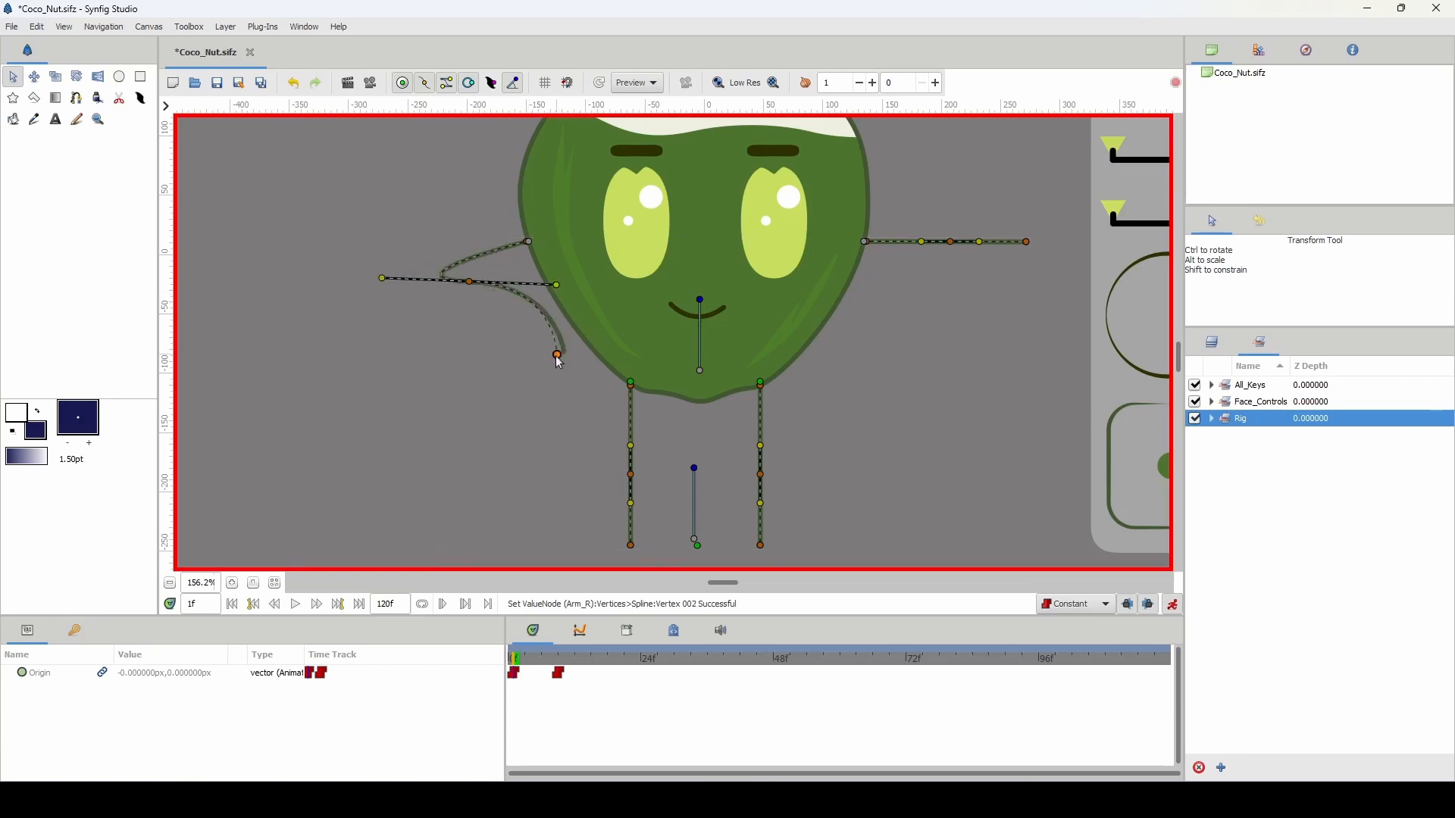
pyautogui.moveTo(470, 283); pyautogui.dragTo(522, 309)
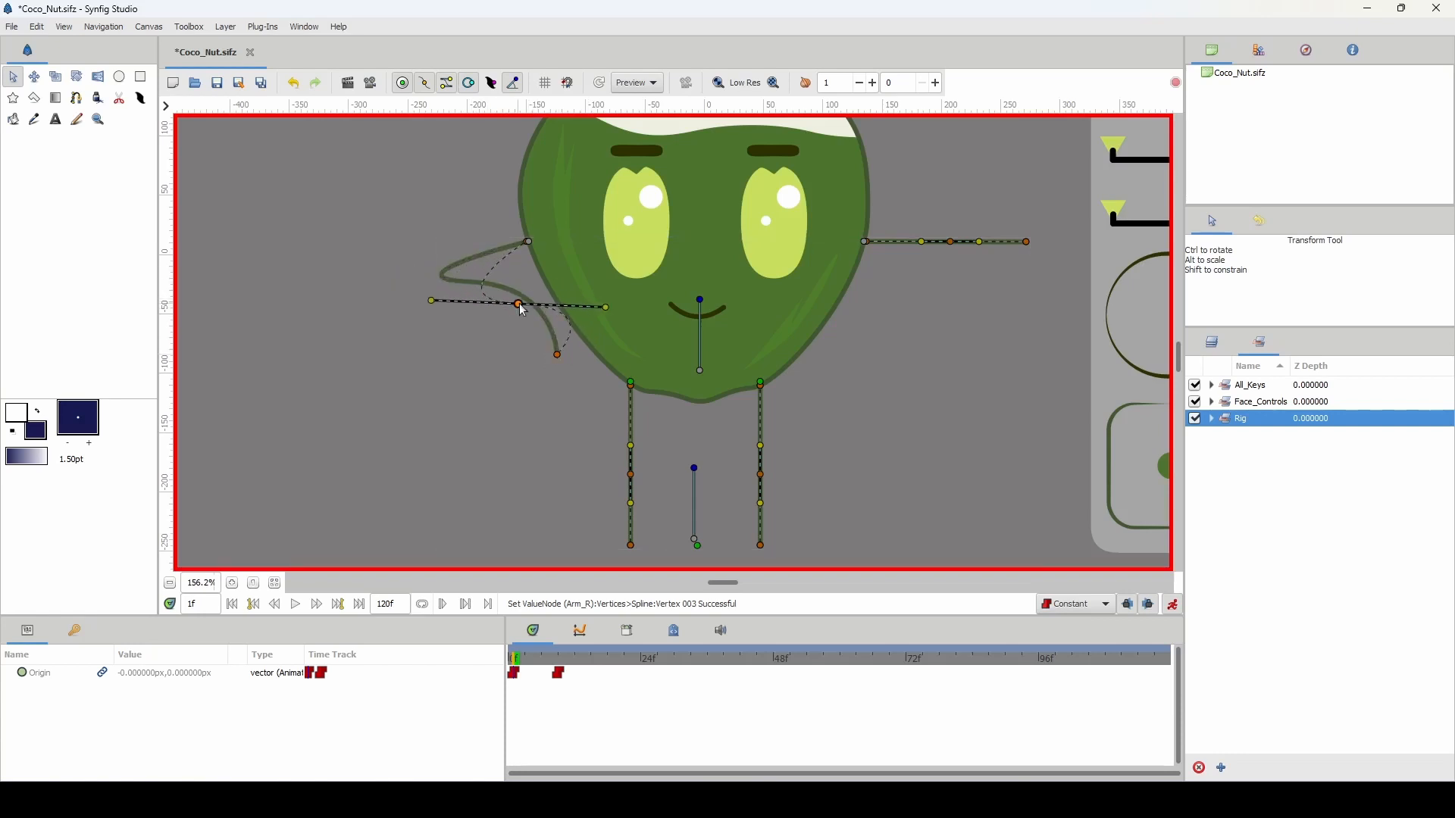
pyautogui.moveTo(431, 301); pyautogui.dragTo(426, 283)
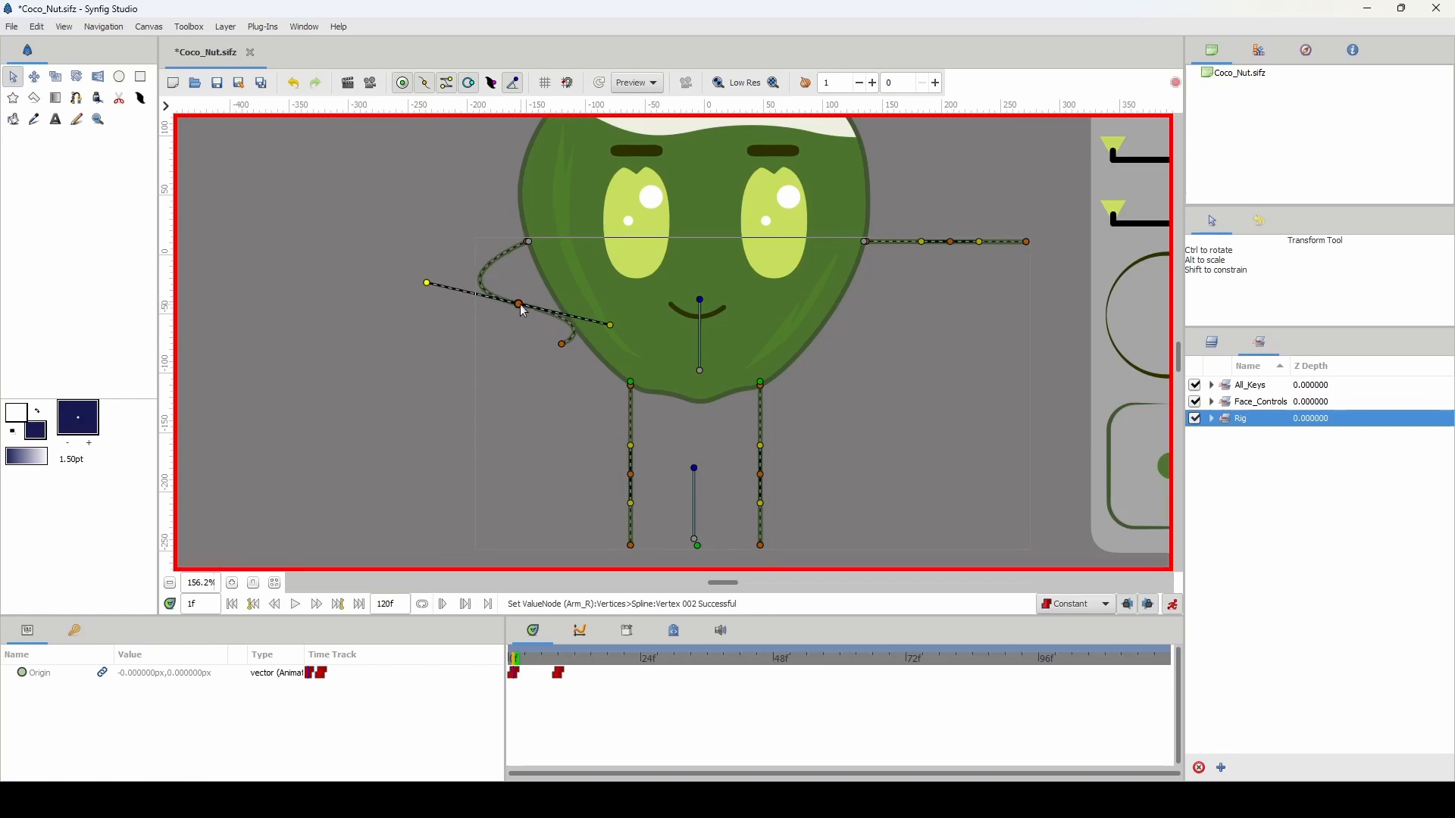
# Pose Arm_L at frame 1 with a bent elbow and the hand on the hip, mirroring Arm_R
pyautogui.moveTo(980, 242); pyautogui.dragTo(839, 326)
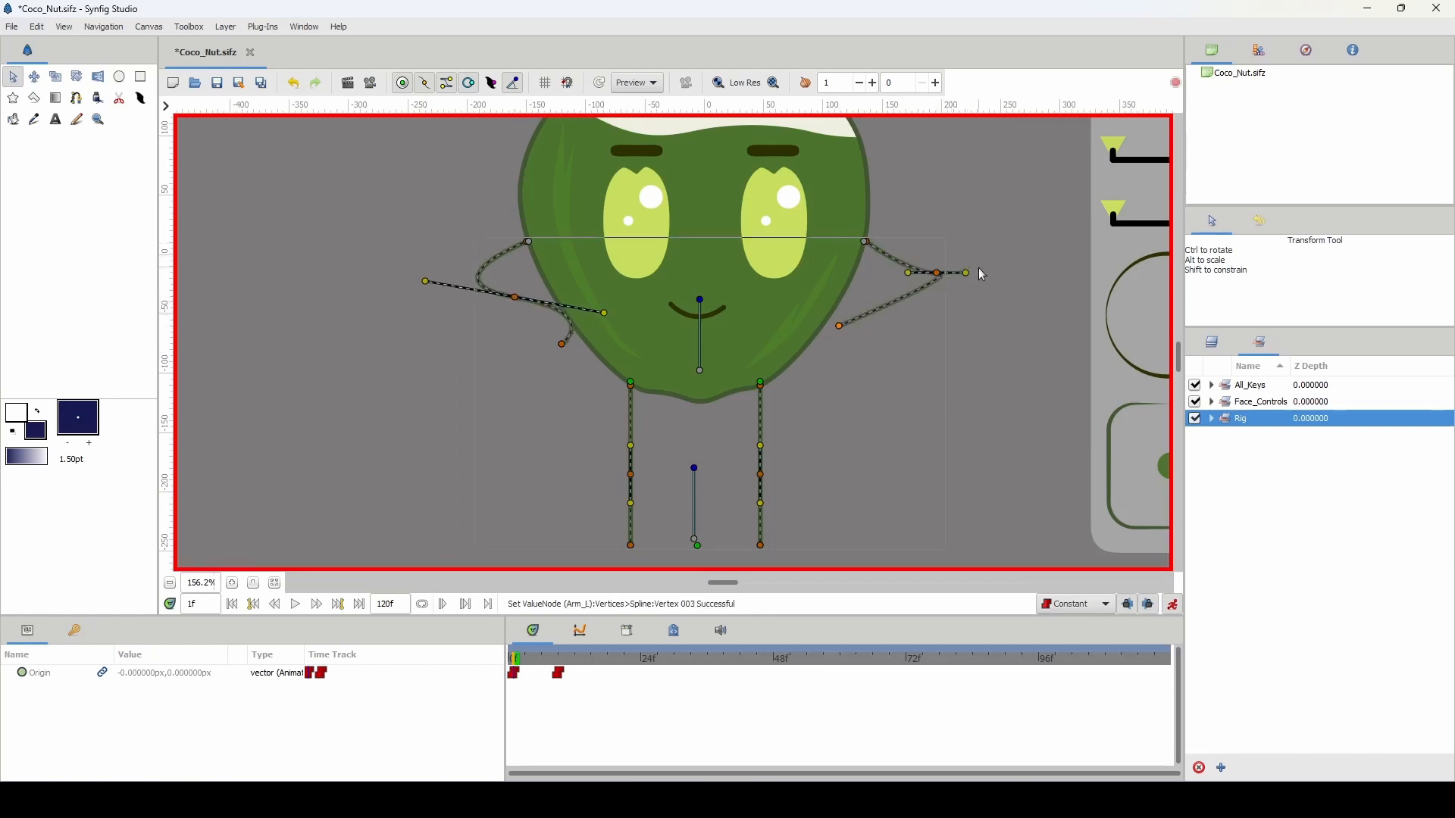
pyautogui.moveTo(938, 272); pyautogui.dragTo(977, 262)
pyautogui.click(1032, 295)
pyautogui.hotkey('ctrl', '+')
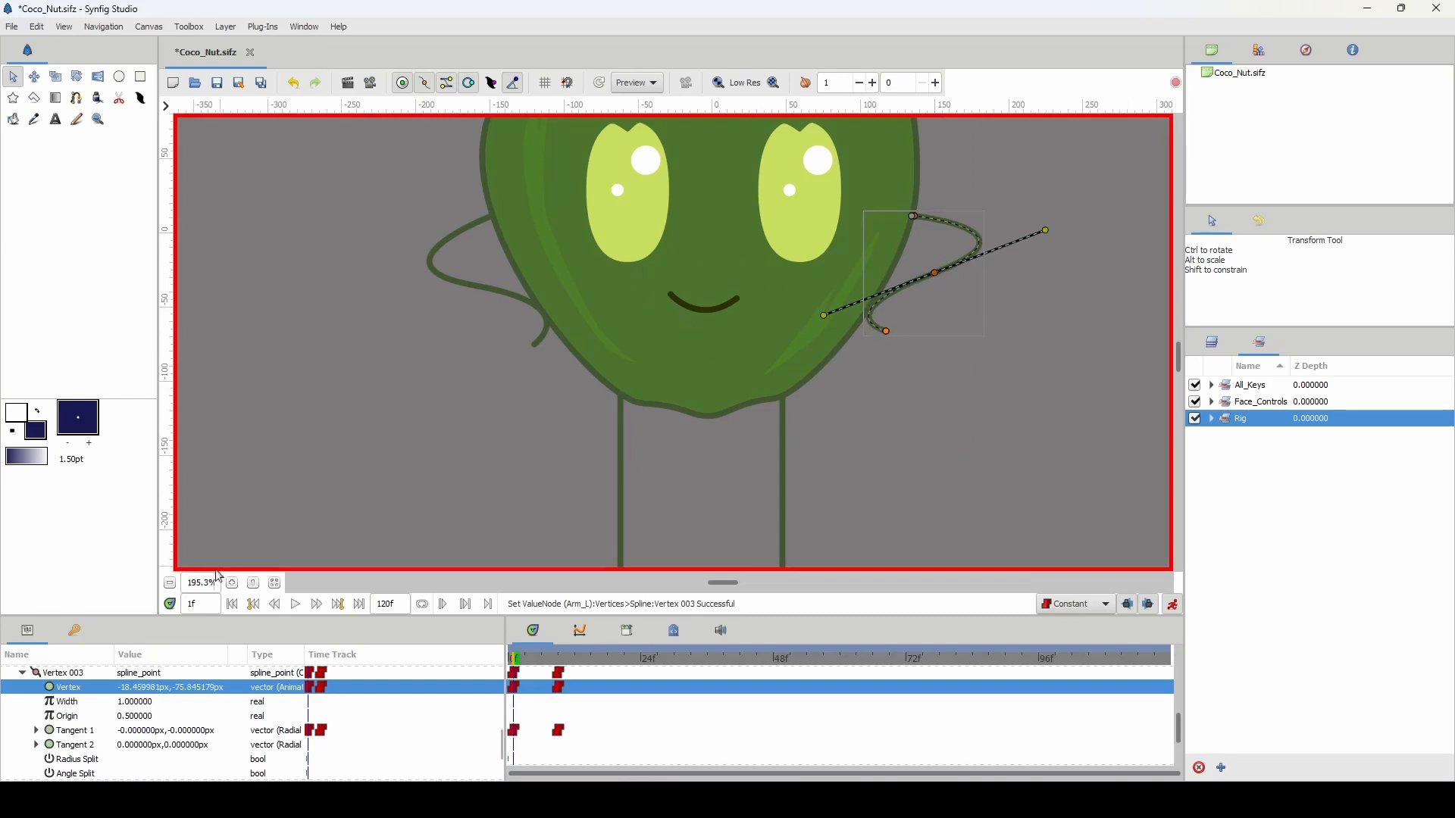
pyautogui.scroll(-2, 203, 577)
pyautogui.moveTo(463, 422); pyautogui.dragTo(378, 458)
pyautogui.scroll(-1, 208, 582)
pyautogui.scroll(1, 208, 581)
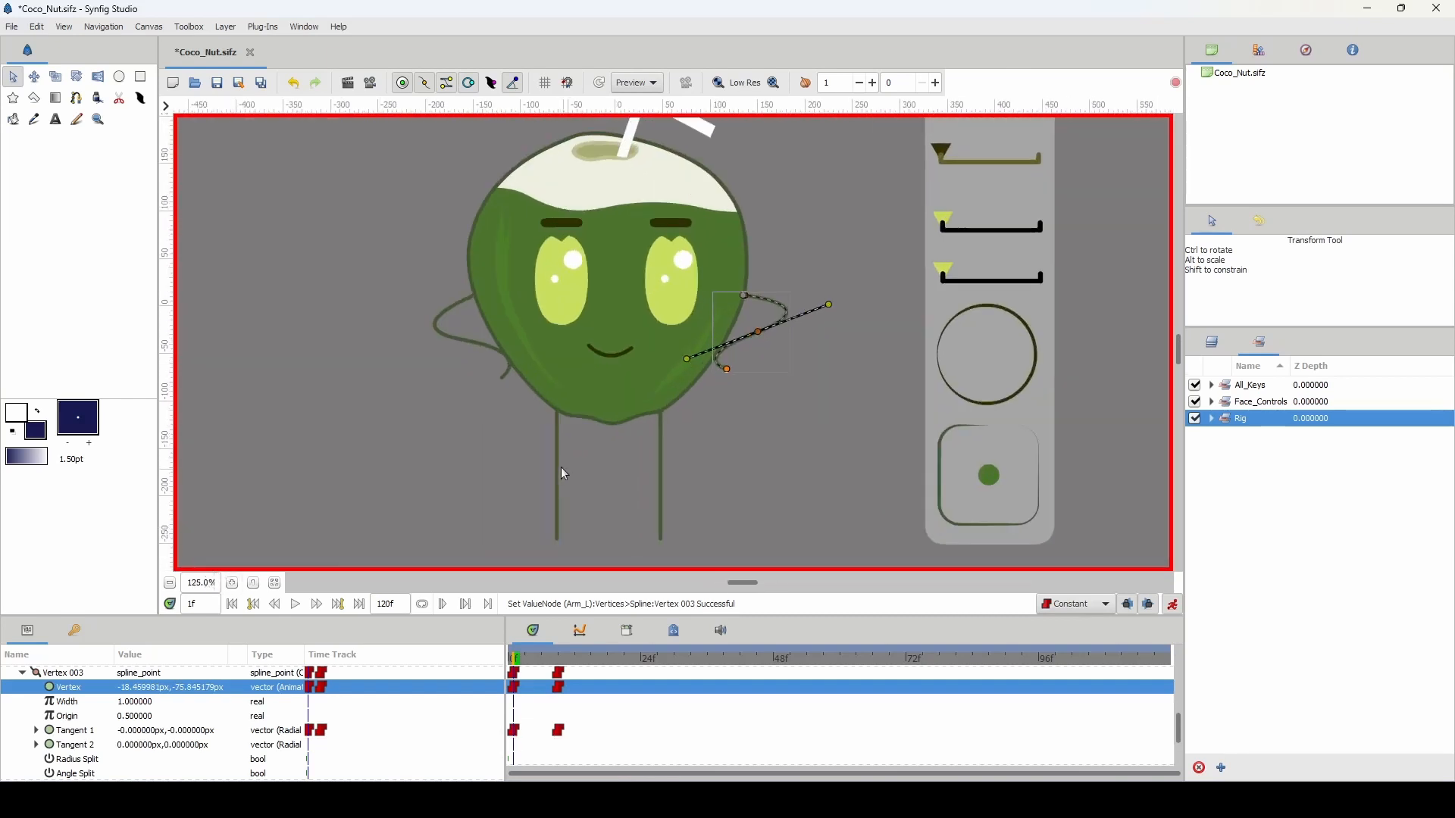
# Bow Leg_R and Leg_L slightly outward at the knees at frame 1
pyautogui.click(557, 471)
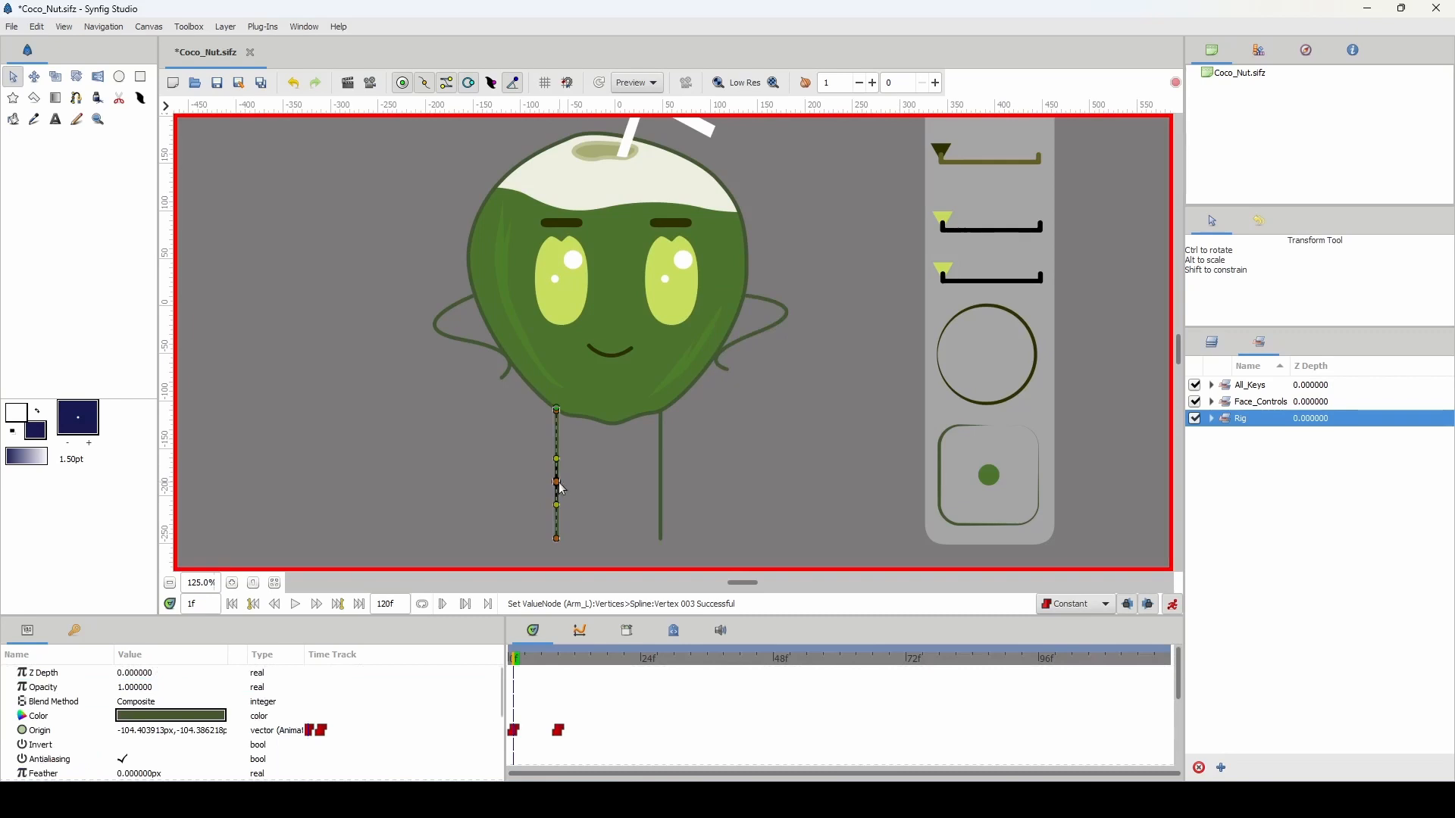
pyautogui.moveTo(557, 483); pyautogui.dragTo(552, 479)
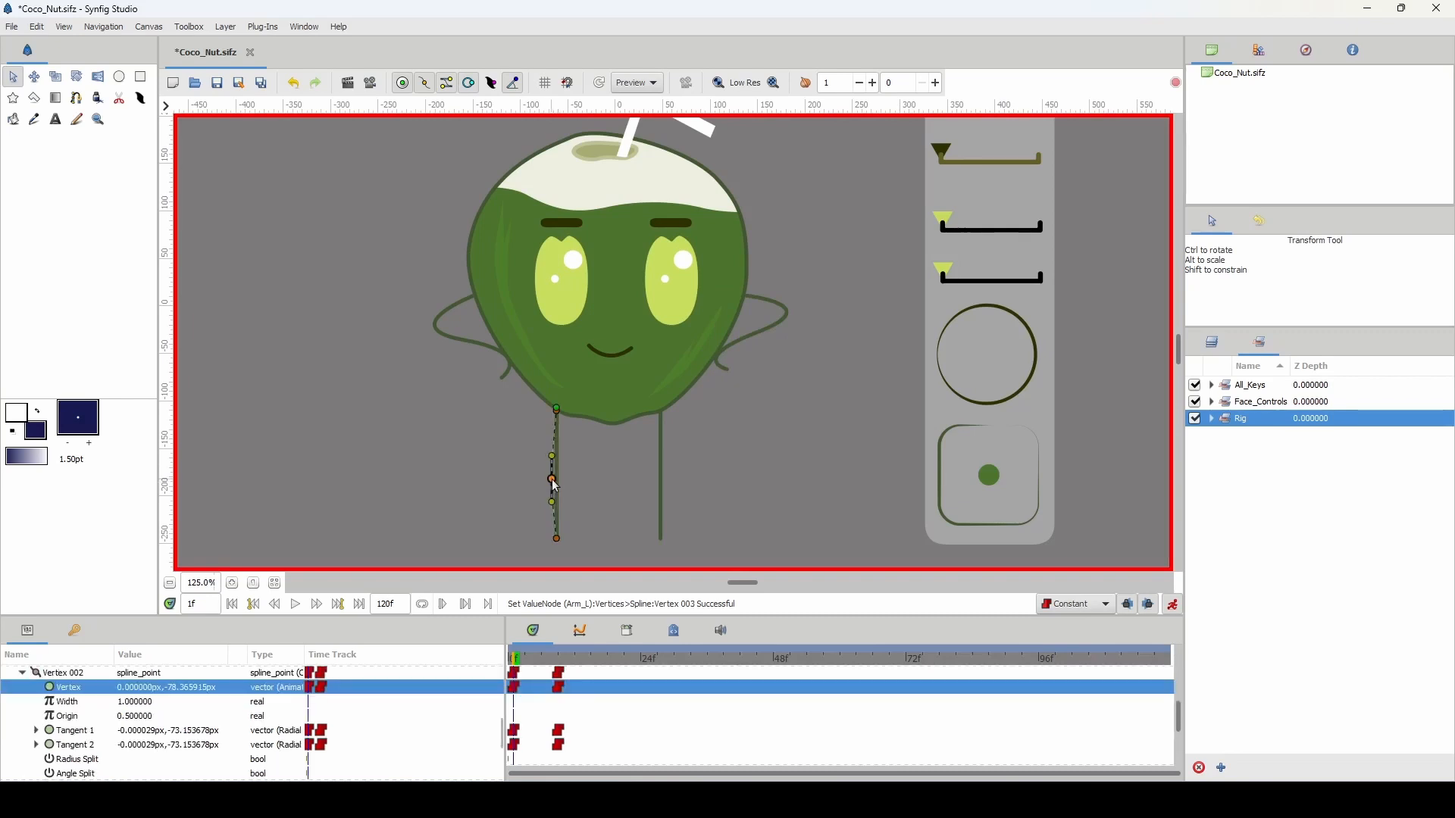
pyautogui.click(660, 474)
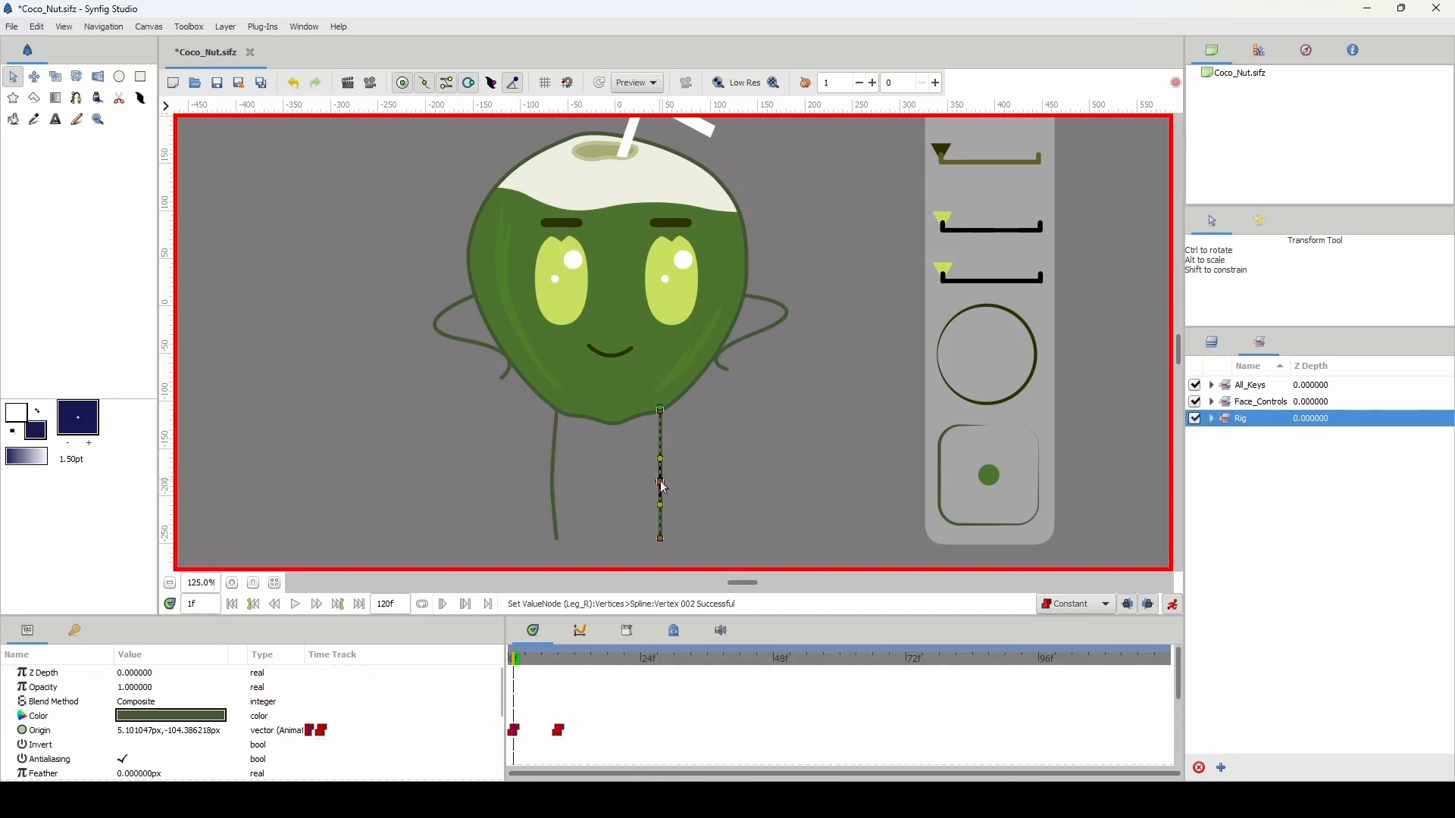
pyautogui.click(665, 480)
pyautogui.moveTo(666, 480); pyautogui.dragTo(665, 480)
pyautogui.moveTo(577, 428); pyautogui.dragTo(587, 436)
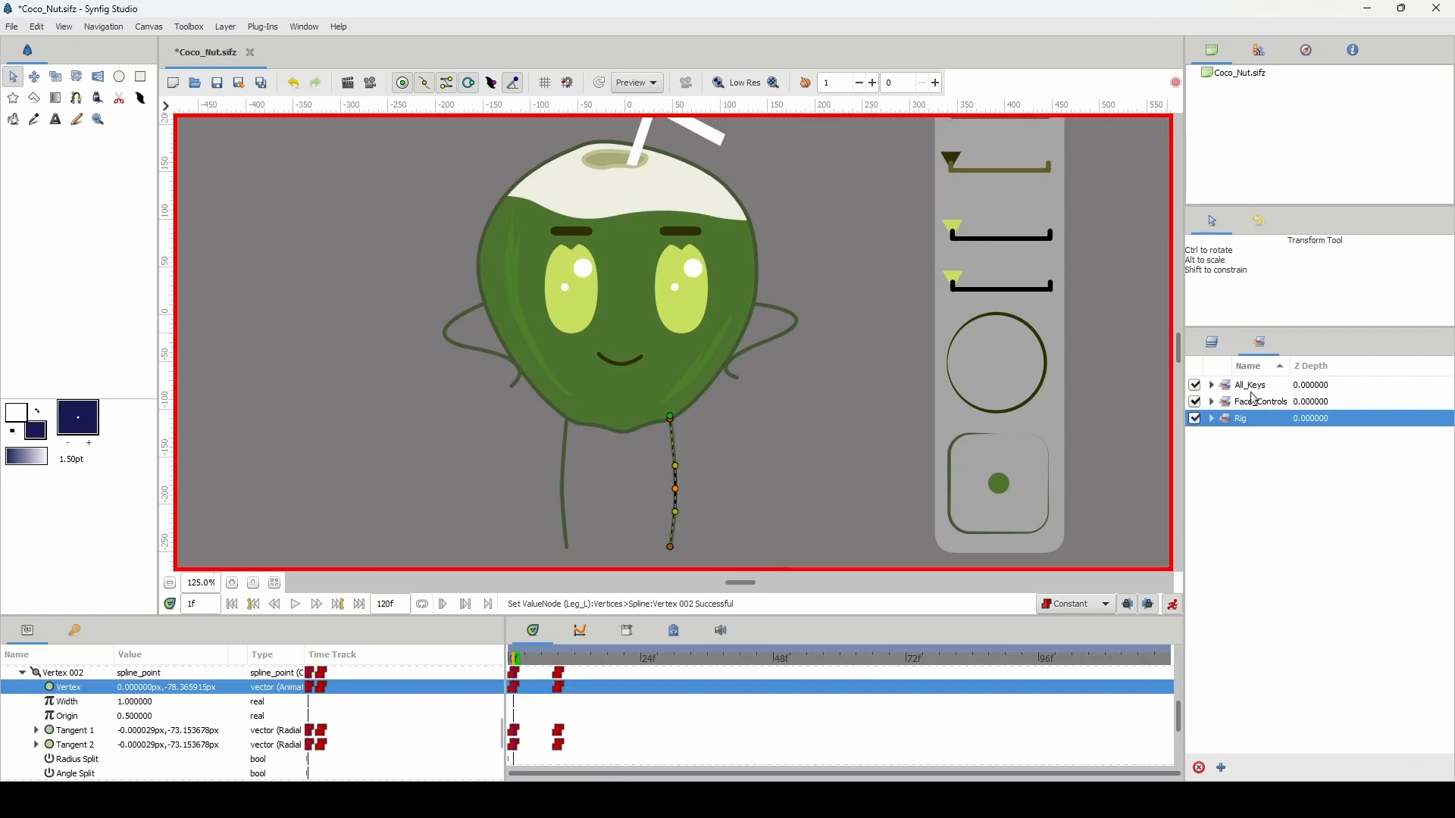
# Tilt the body slightly counterclockwise at frame 1 with the Rig's body rotation handle
pyautogui.click(1228, 424)
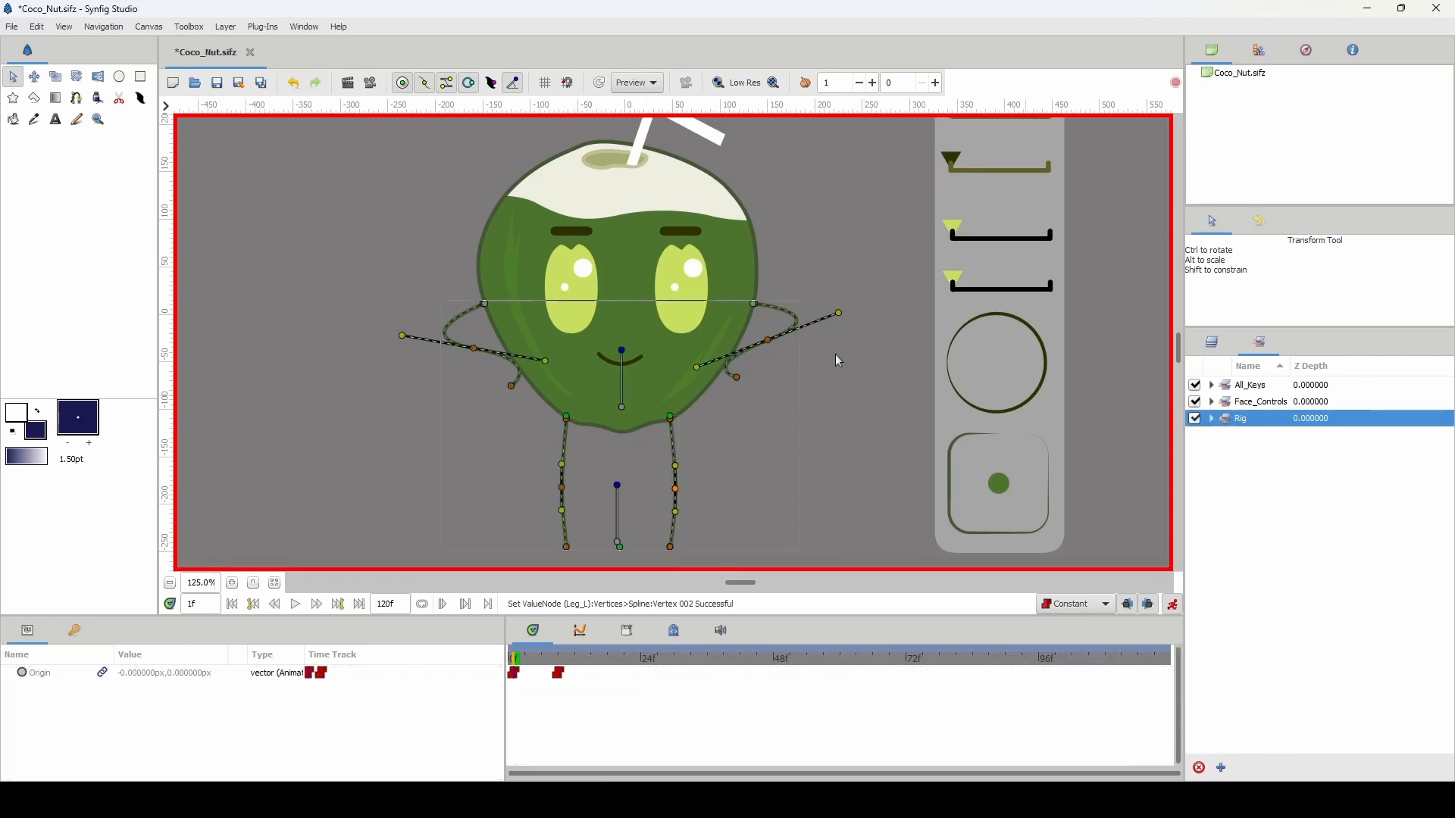
pyautogui.click(624, 359)
pyautogui.click(622, 353)
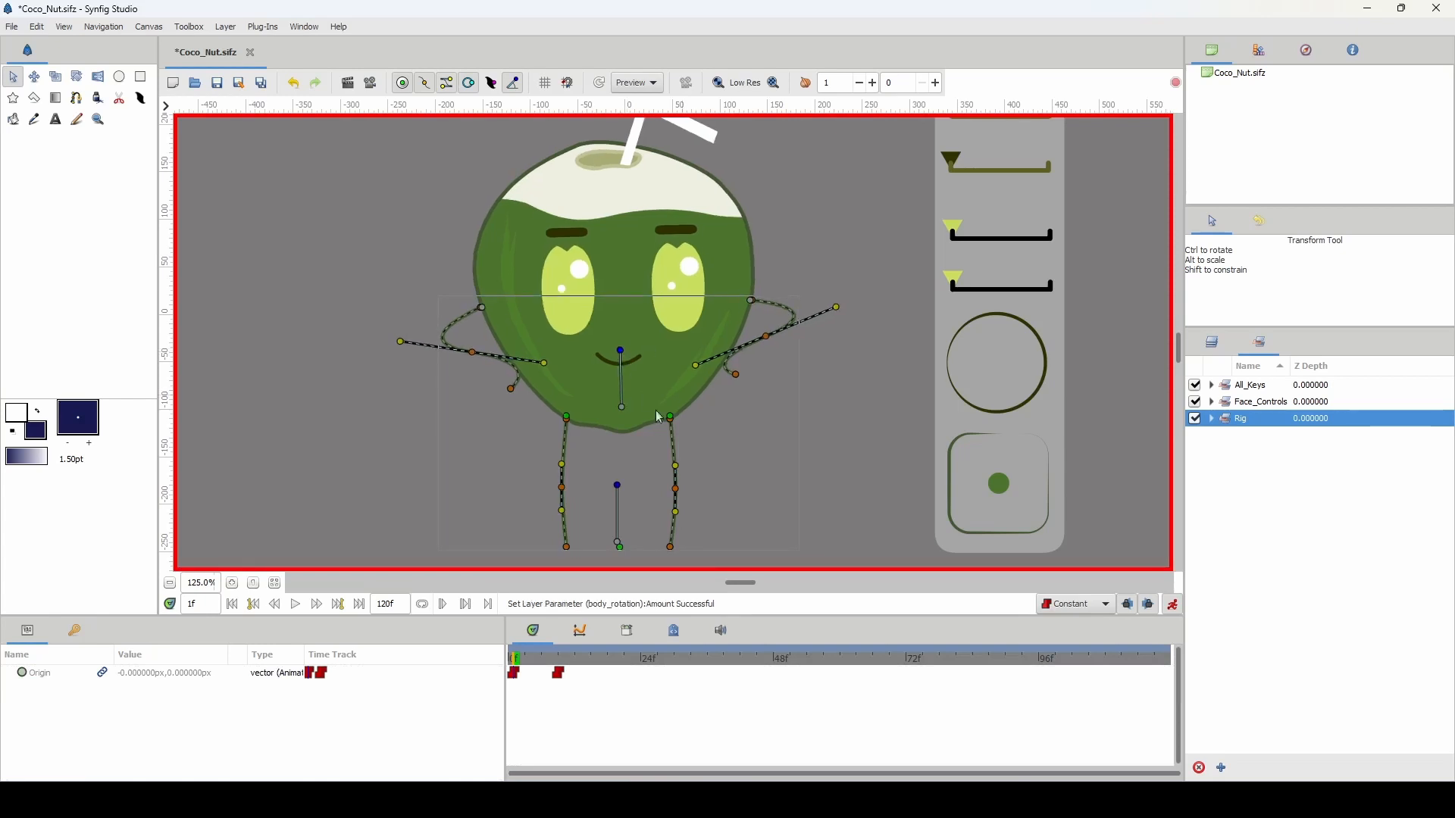
pyautogui.moveTo(594, 369); pyautogui.dragTo(525, 363)
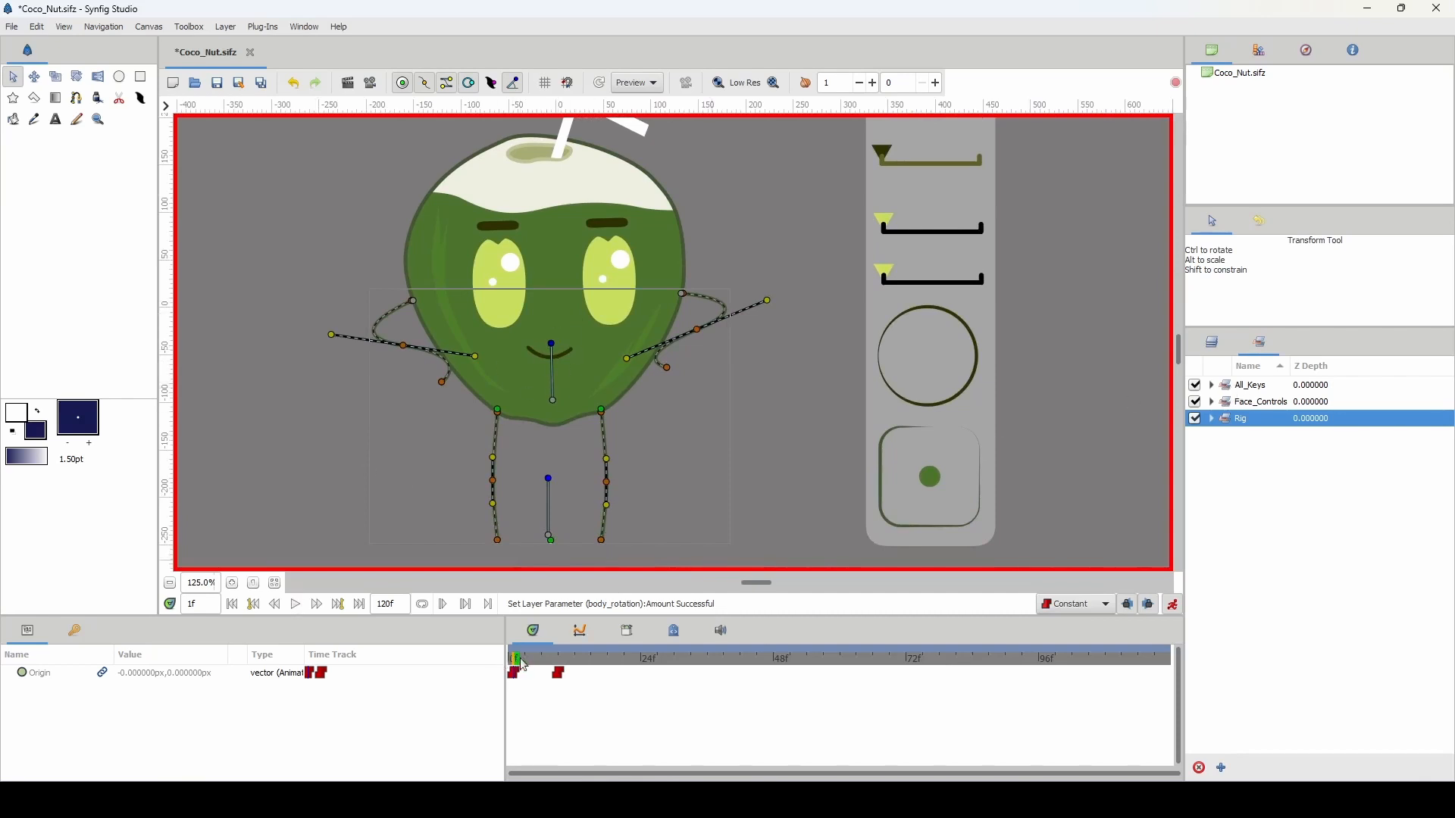
# Rotate the body clockwise at frame 9 and place guides along the feet and Leg_R
pyautogui.click(561, 657)
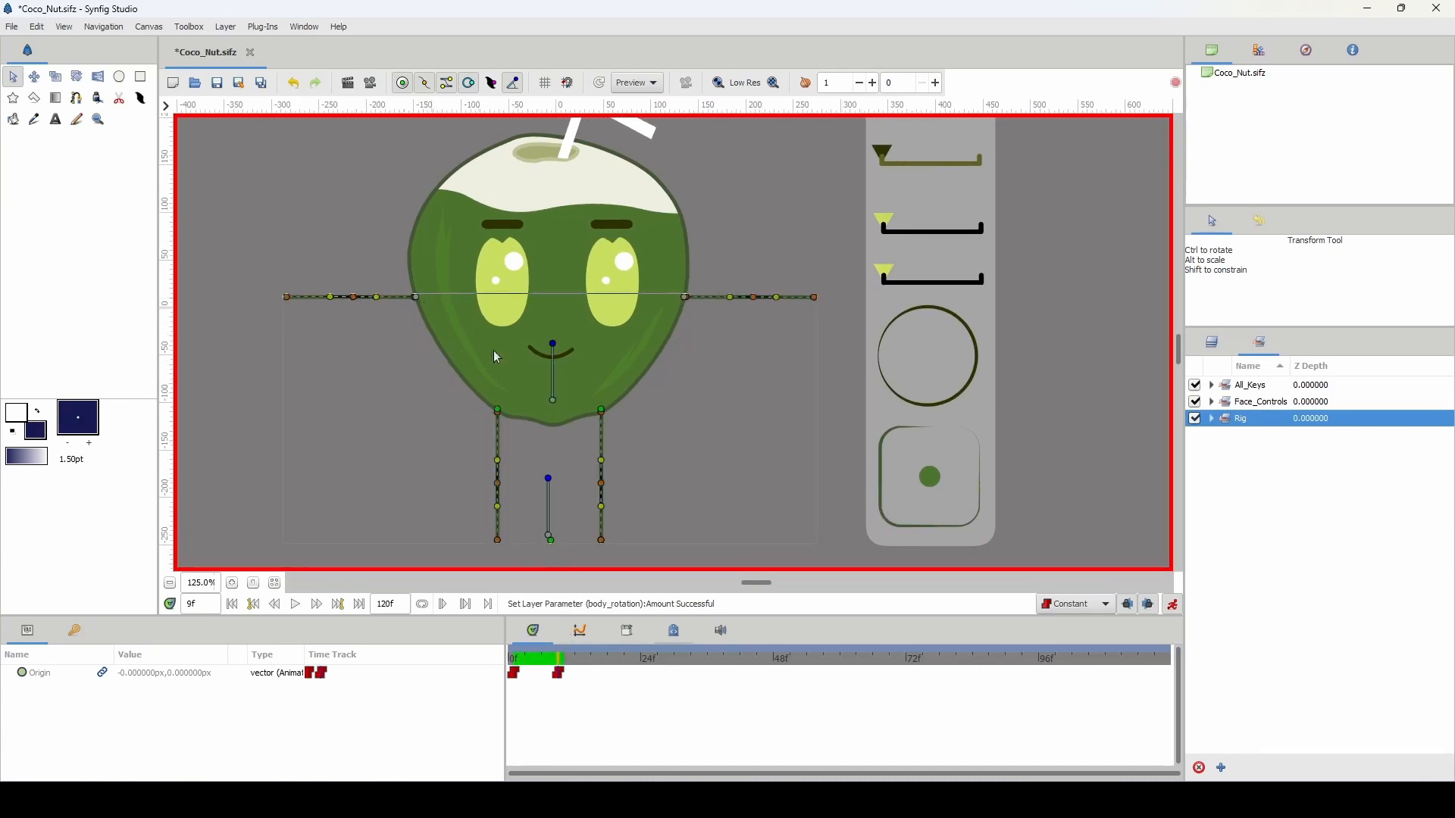
pyautogui.moveTo(558, 352); pyautogui.dragTo(571, 354)
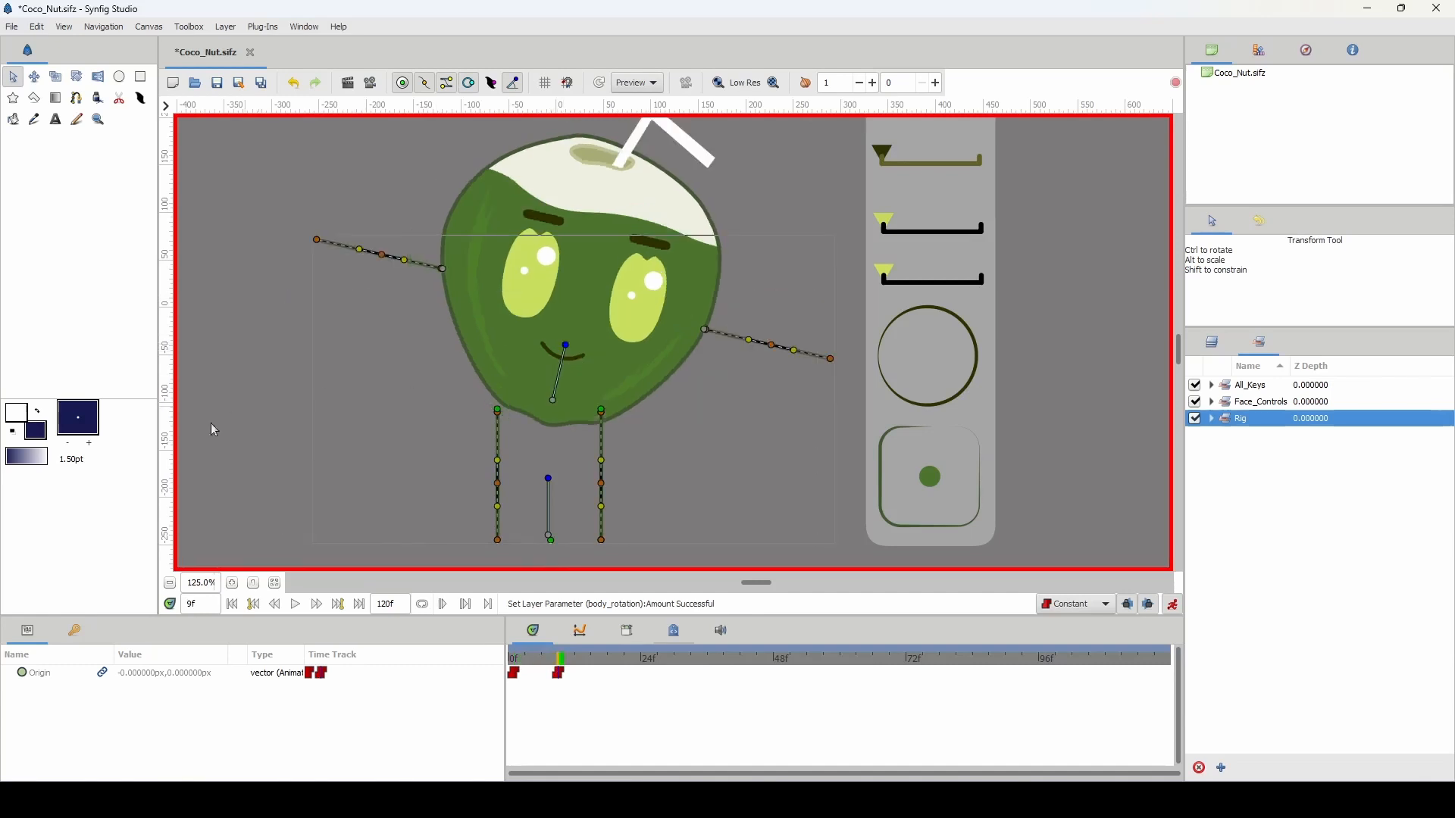
pyautogui.click(496, 507)
pyautogui.moveTo(436, 428); pyautogui.dragTo(422, 338)
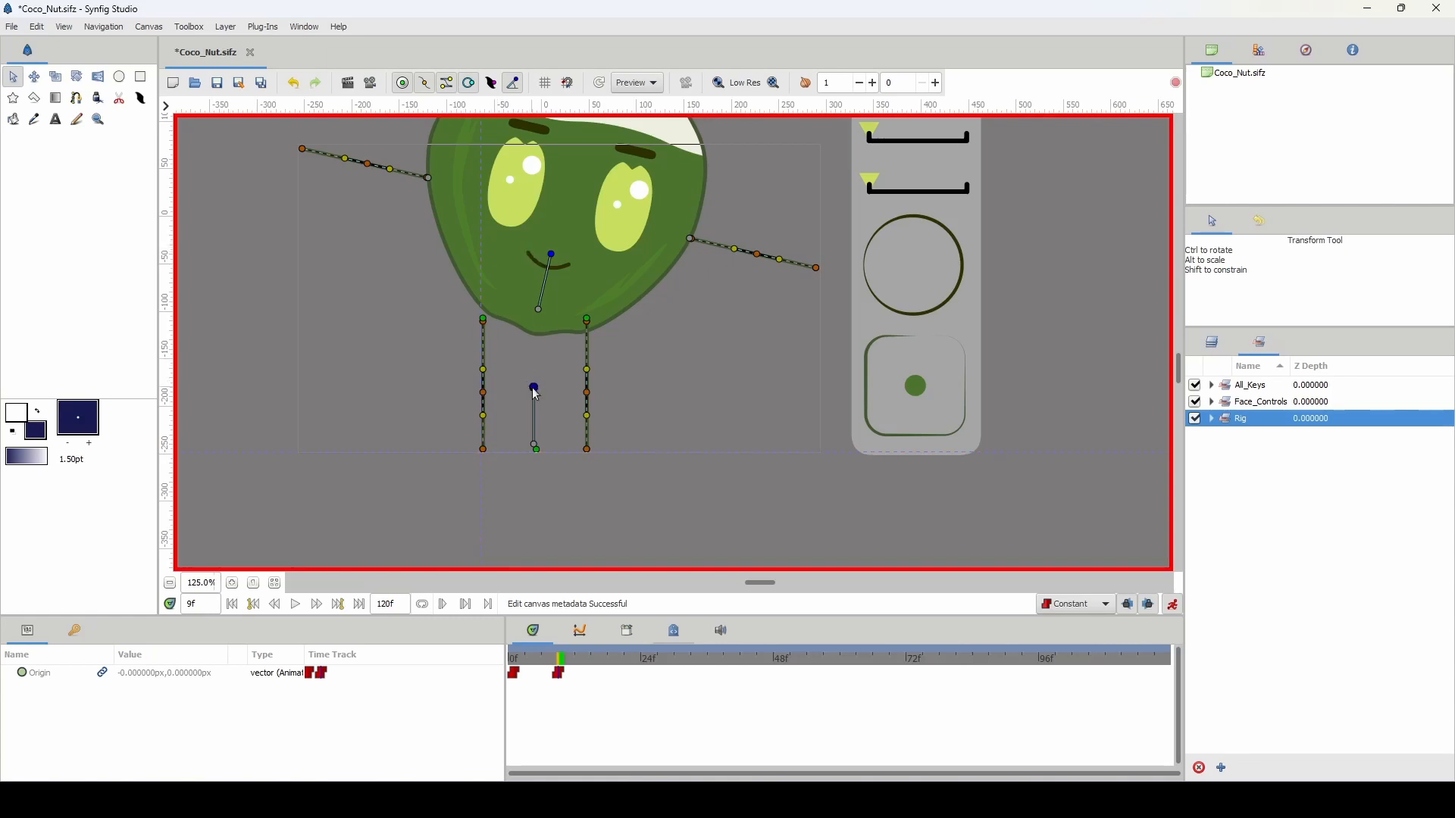
# Tilt the whole character clockwise at frame 9, move it slightly down and right, and rotate the body further
pyautogui.moveTo(533, 388); pyautogui.dragTo(539, 388)
pyautogui.moveTo(537, 452); pyautogui.dragTo(543, 471)
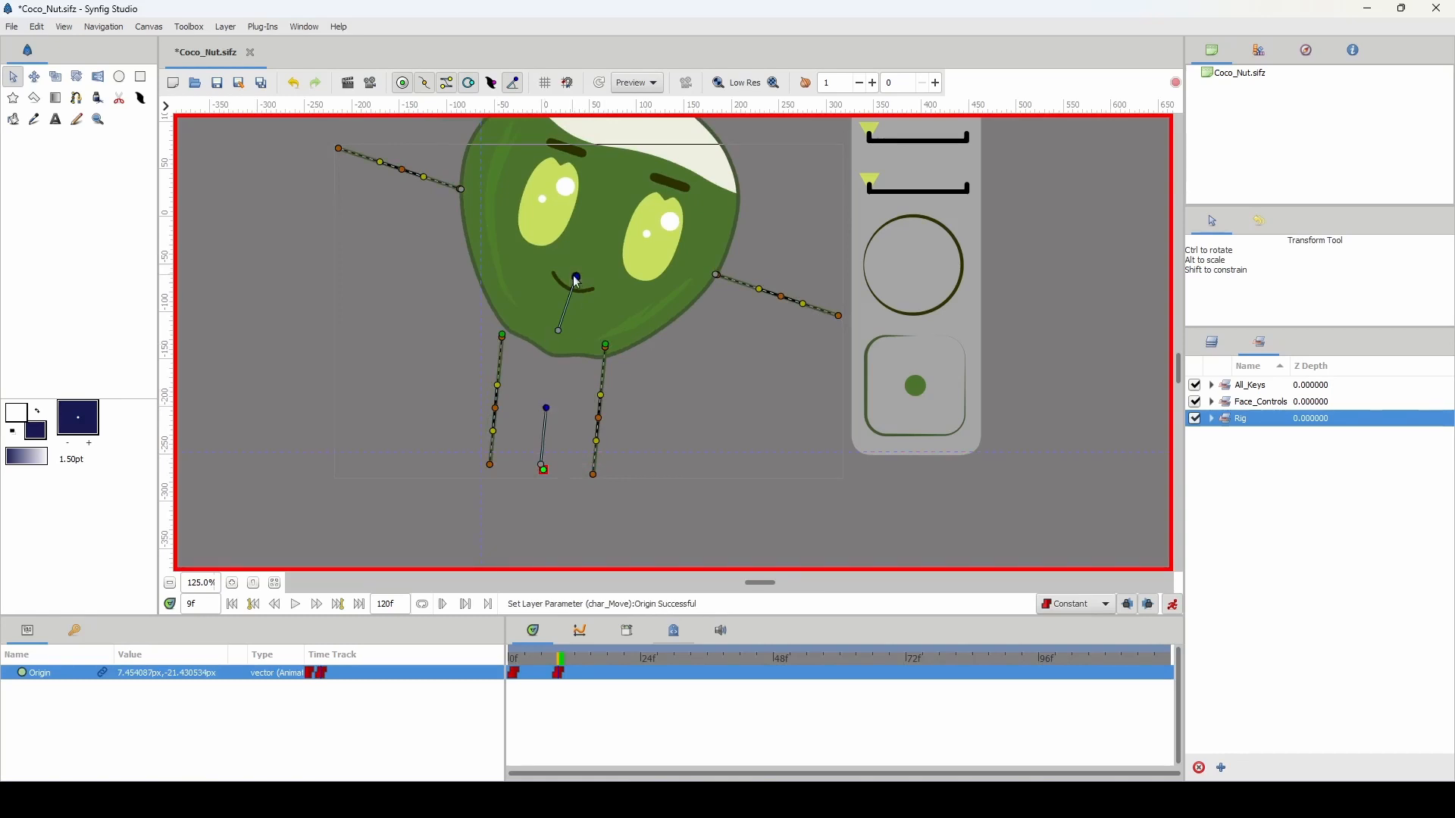
pyautogui.moveTo(575, 278); pyautogui.dragTo(577, 279)
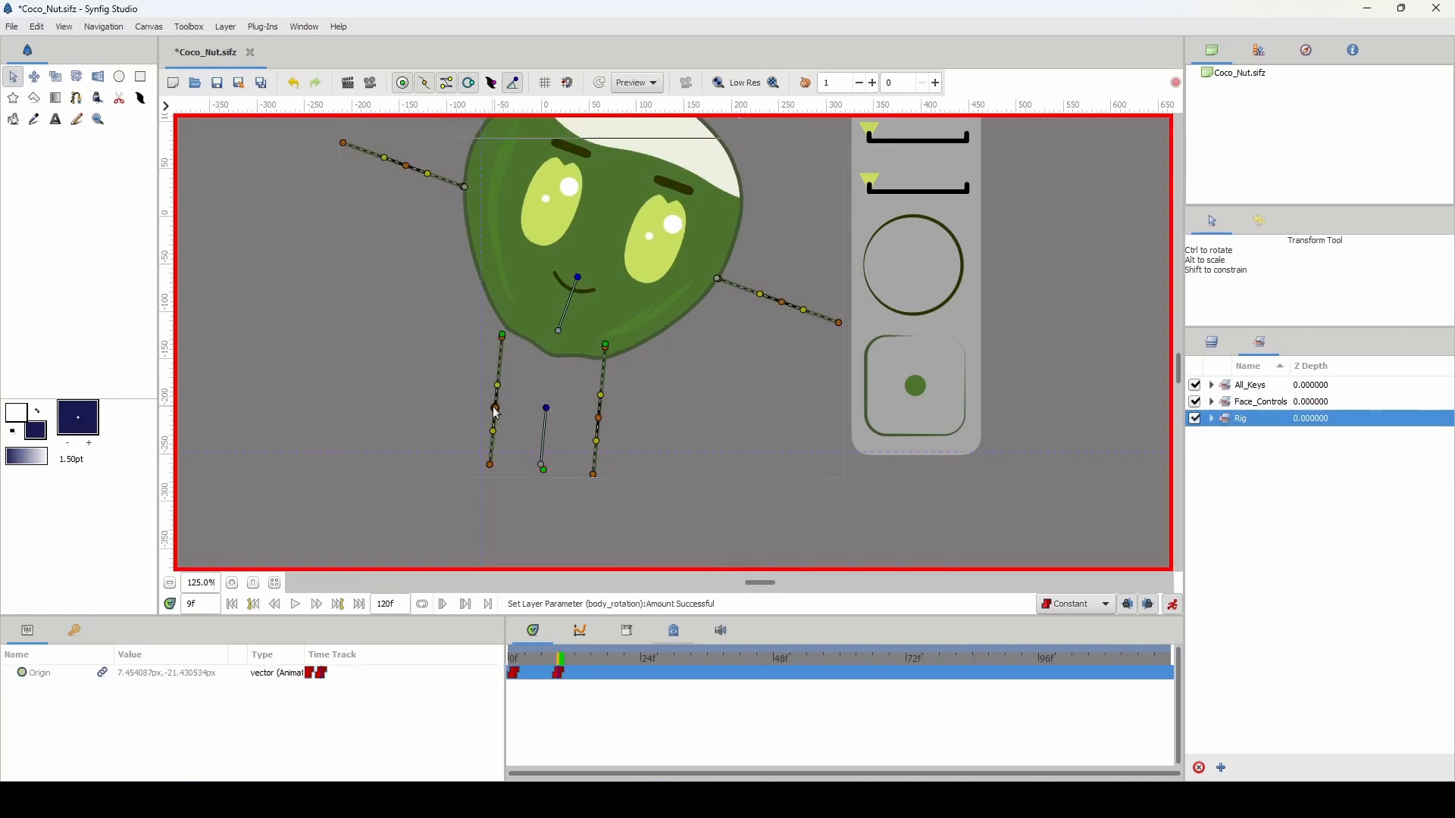
# Bend Leg_R and Leg_L at the knees at frame 9, raising the feet to the ground guide and joining the leg tops to the body
pyautogui.moveTo(494, 407); pyautogui.dragTo(521, 393)
pyautogui.moveTo(489, 464); pyautogui.dragTo(483, 450)
pyautogui.moveTo(501, 334); pyautogui.dragTo(507, 327)
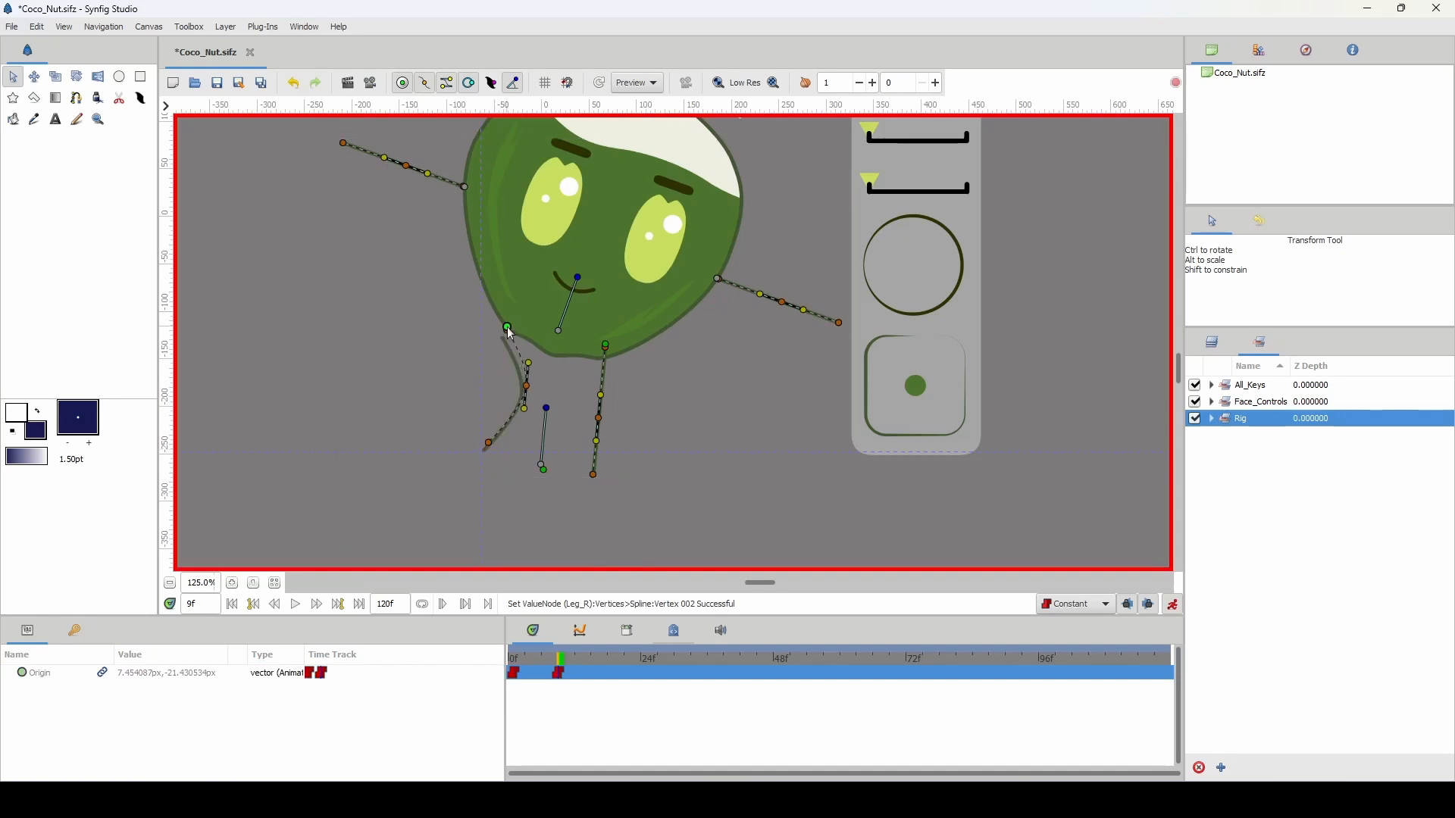
pyautogui.moveTo(598, 418); pyautogui.dragTo(626, 400)
pyautogui.moveTo(593, 474); pyautogui.dragTo(594, 439)
pyautogui.moveTo(605, 344); pyautogui.dragTo(608, 357)
# Lower Arm_R and Arm_L at frame 9 so both hang almost straight down beside the body
pyautogui.moveTo(344, 143); pyautogui.dragTo(423, 307)
pyautogui.moveTo(422, 220); pyautogui.dragTo(458, 262)
pyautogui.moveTo(423, 307); pyautogui.dragTo(466, 330)
pyautogui.moveTo(781, 302); pyautogui.dragTo(721, 320)
pyautogui.moveTo(838, 323); pyautogui.dragTo(724, 373)
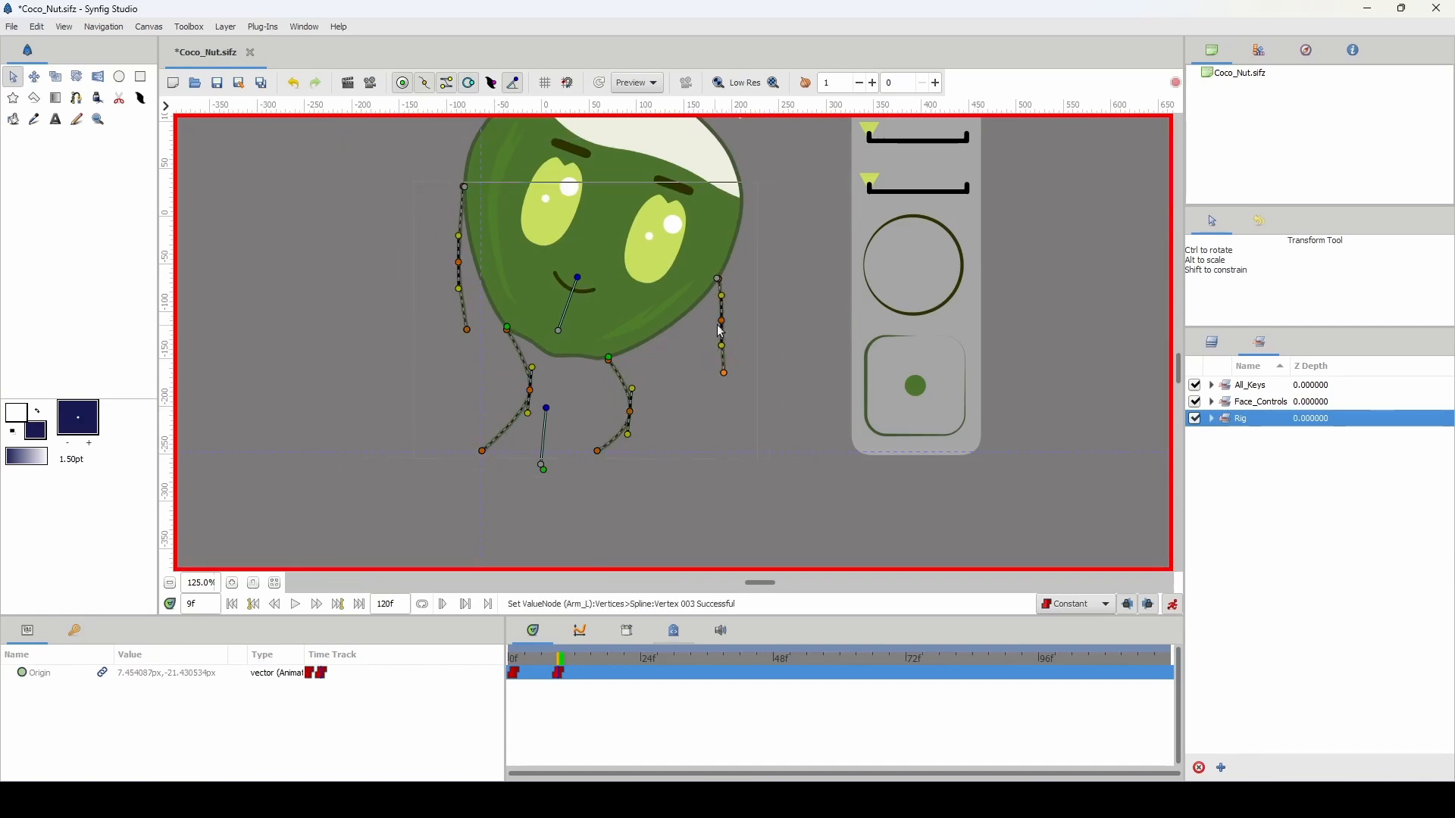
pyautogui.moveTo(721, 321); pyautogui.dragTo(719, 325)
pyautogui.moveTo(723, 372); pyautogui.dragTo(719, 369)
pyautogui.moveTo(559, 452); pyautogui.dragTo(577, 499)
pyautogui.moveTo(596, 323); pyautogui.dragTo(595, 323)
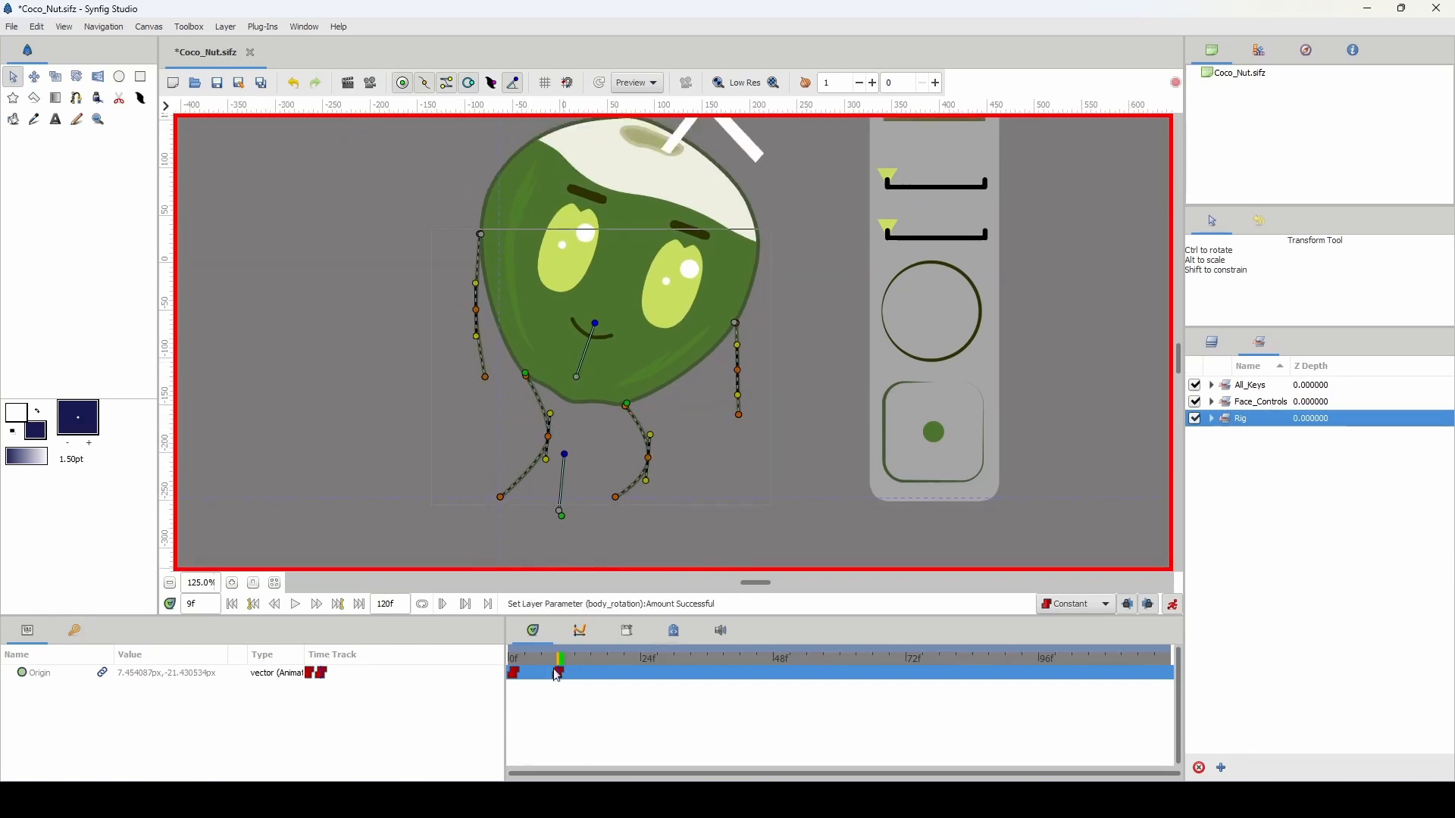
# Compare the poses between frames 0 and 10, and copy the All_Keys waypoints from frame 9 to frame 18
pyautogui.click(512, 658)
pyautogui.moveTo(513, 663); pyautogui.dragTo(564, 664)
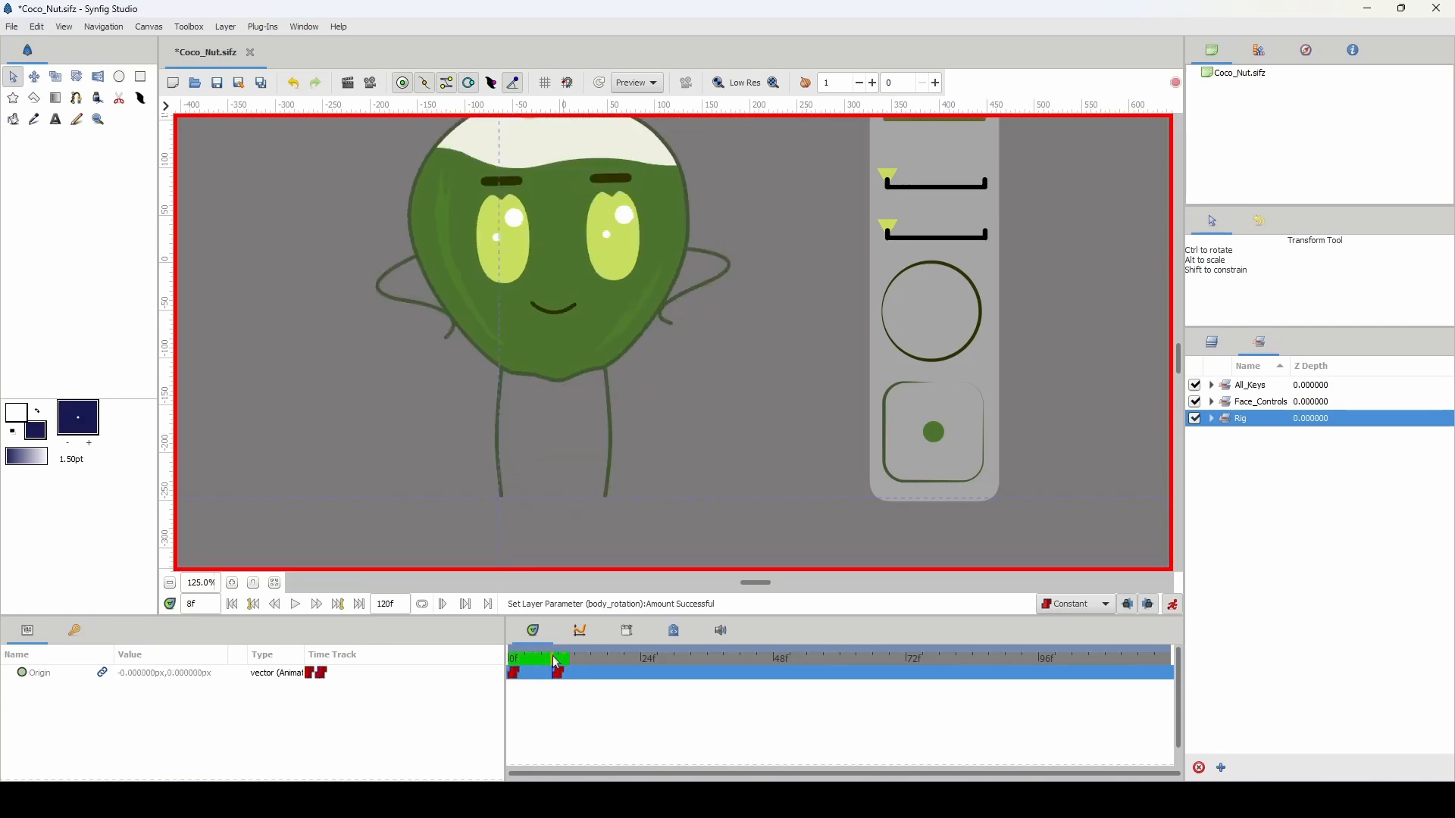
pyautogui.moveTo(557, 664); pyautogui.dragTo(564, 664)
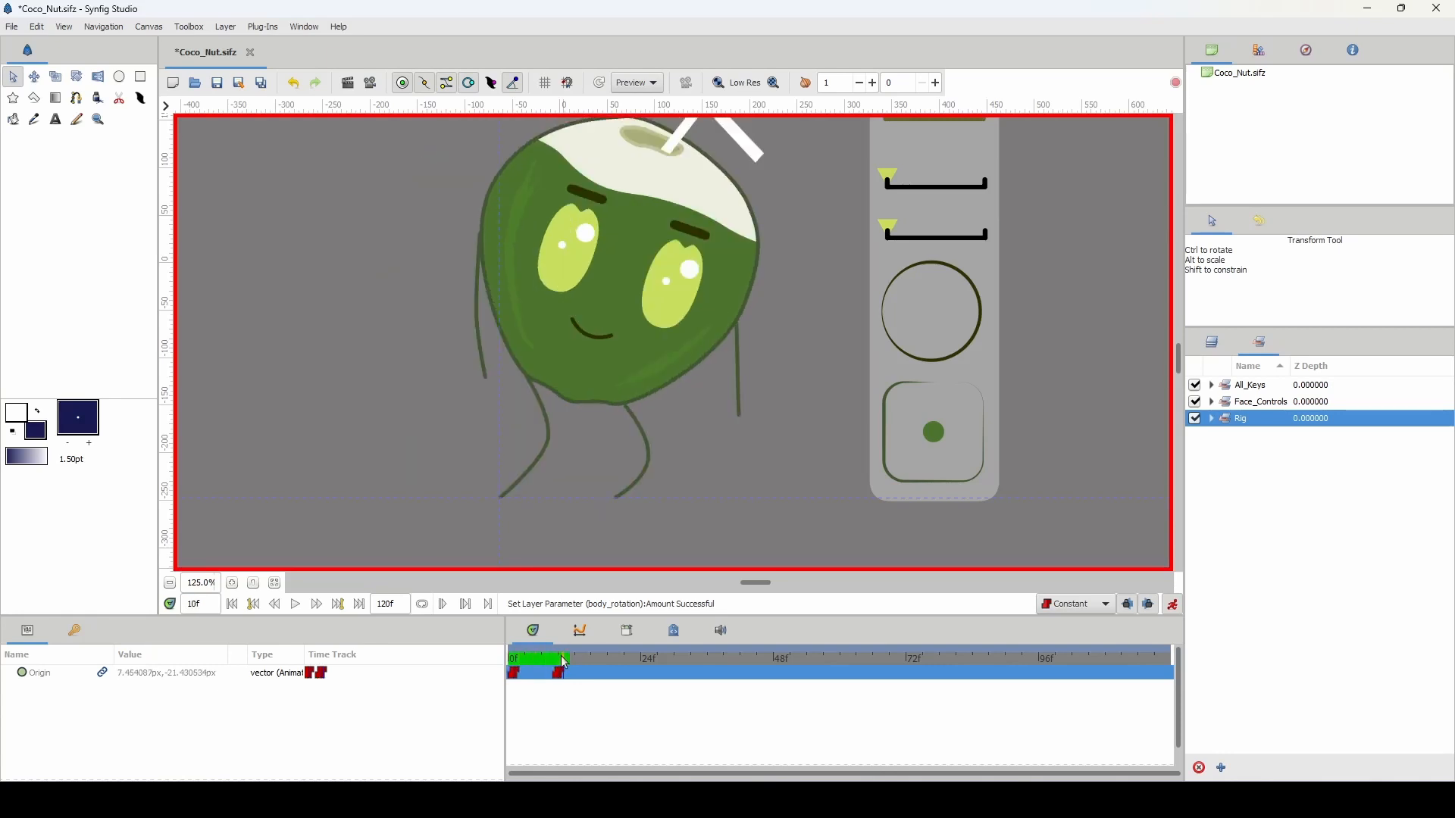
pyautogui.click(1231, 392)
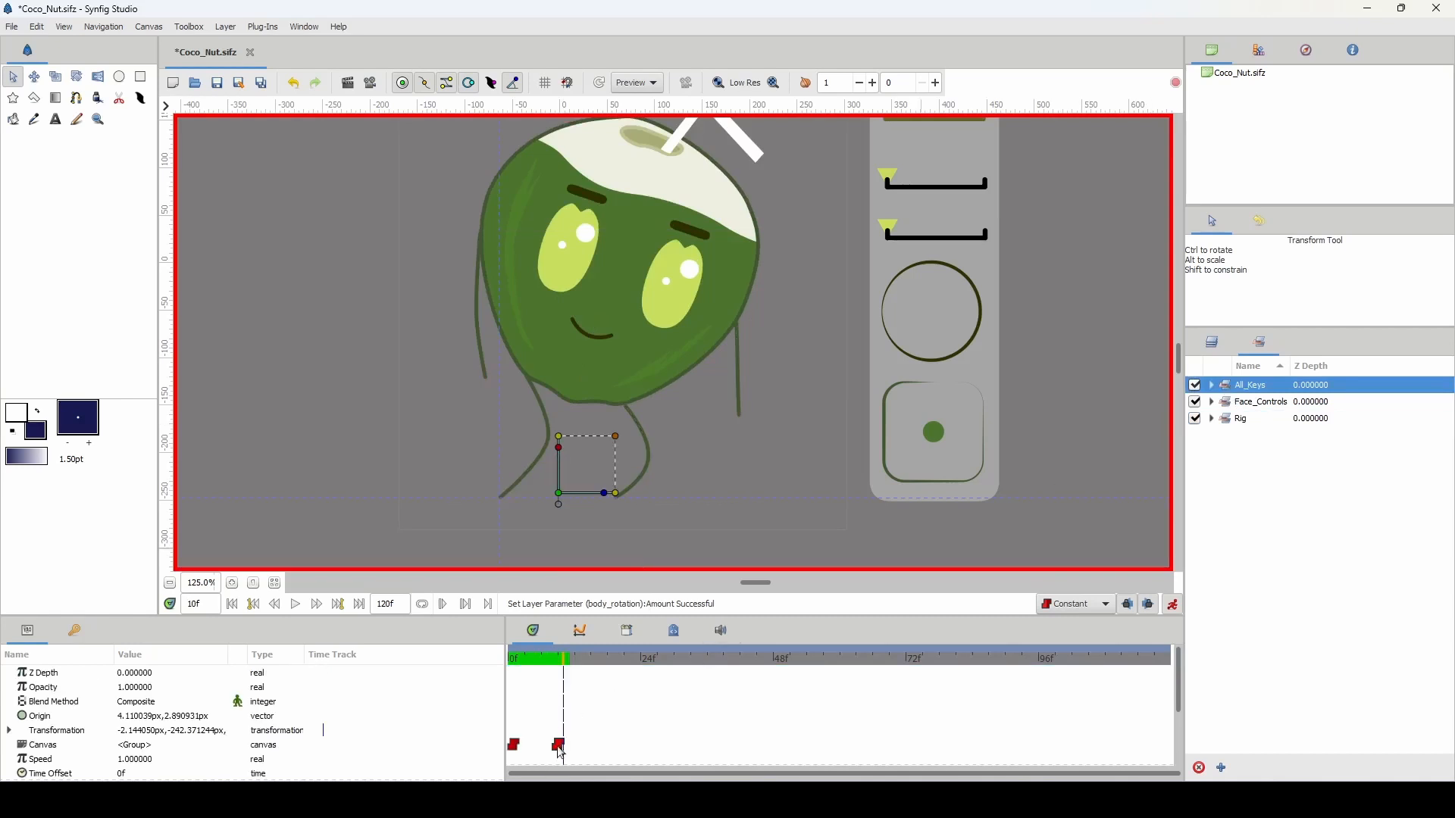
pyautogui.moveTo(561, 750); pyautogui.dragTo(607, 746)
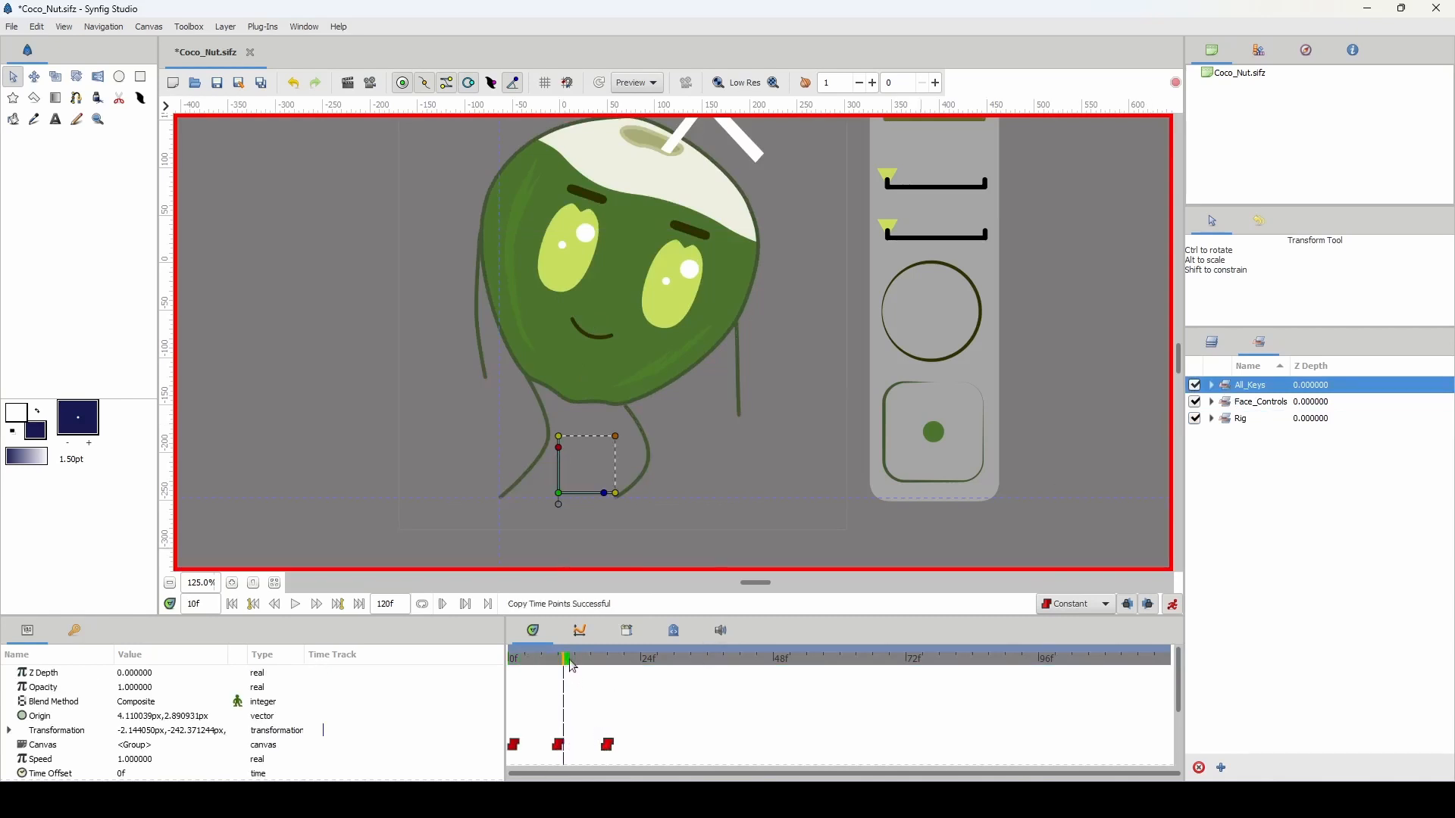
# Move the Rig up and slightly right at frame 18, and straighten both legs while keeping the feet near the ground guide
pyautogui.moveTo(572, 665); pyautogui.dragTo(607, 659)
pyautogui.scroll(1, 569, 449)
pyautogui.click(1227, 421)
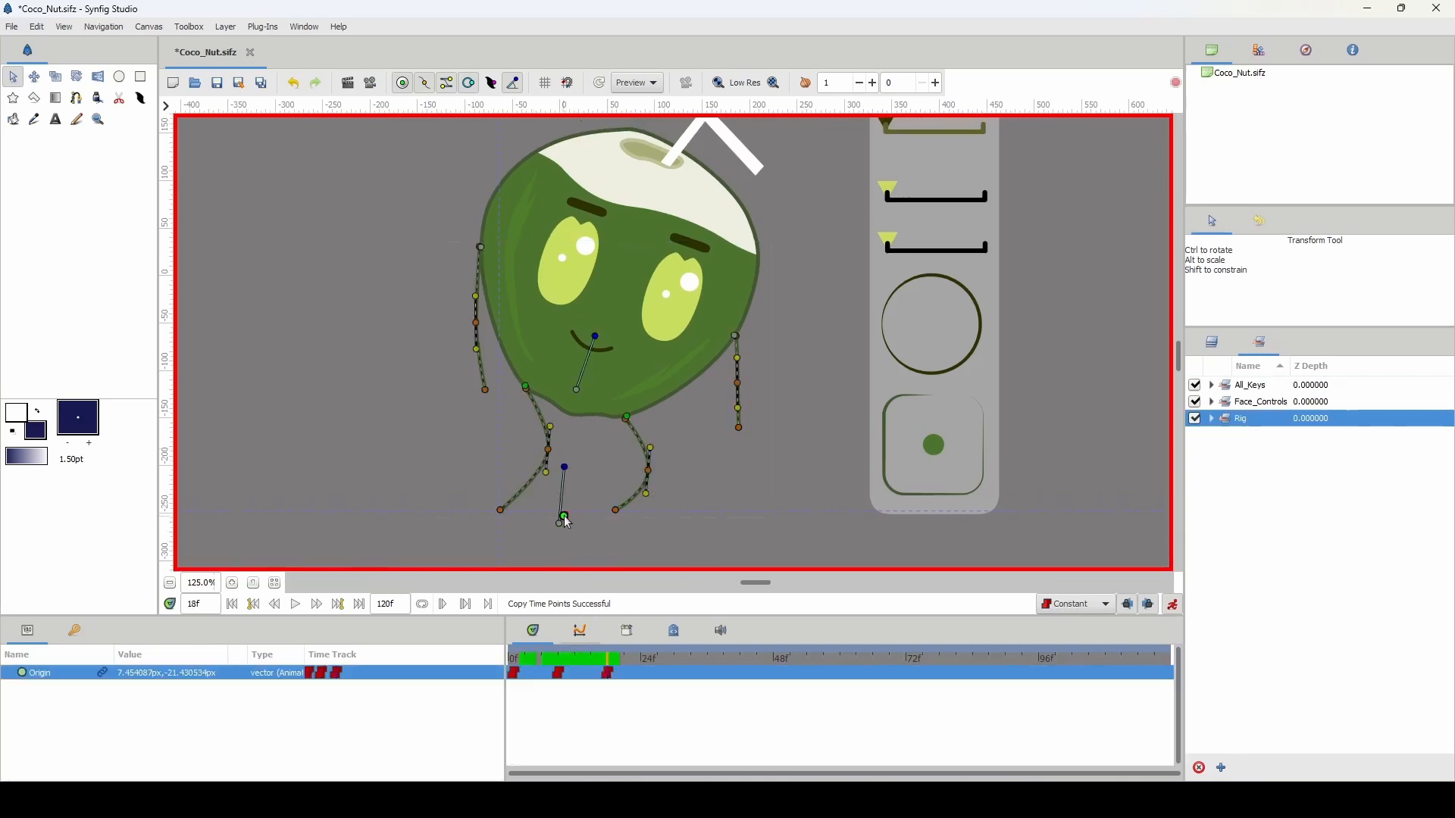
pyautogui.moveTo(561, 519); pyautogui.dragTo(500, 509)
pyautogui.moveTo(625, 482); pyautogui.dragTo(616, 507)
pyautogui.moveTo(574, 437); pyautogui.dragTo(575, 437)
pyautogui.moveTo(625, 448); pyautogui.dragTo(627, 447)
pyautogui.moveTo(527, 420); pyautogui.dragTo(524, 420)
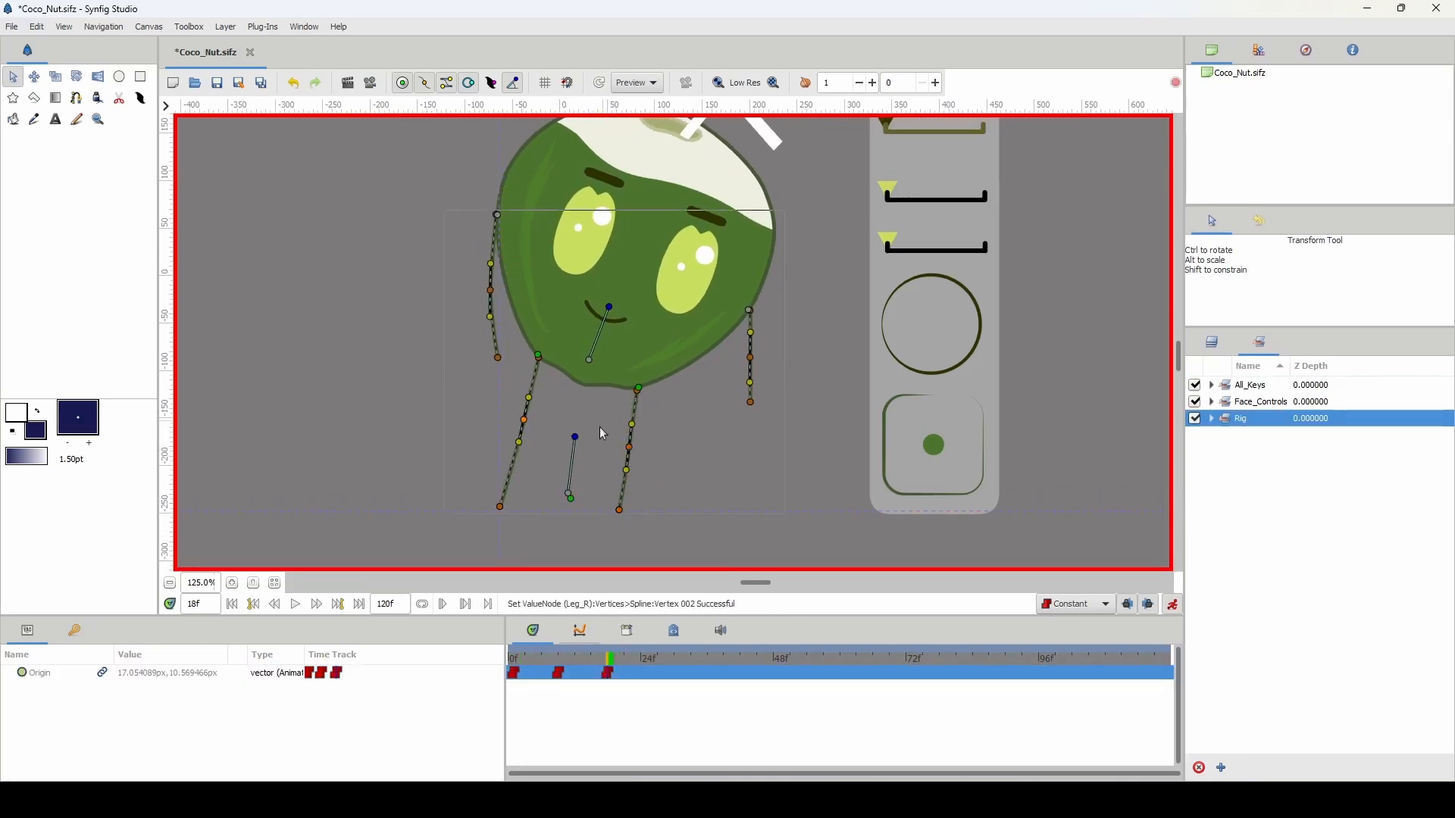
# Rotate the body counterclockwise at frame 18 and place both feet on the ground guide
pyautogui.moveTo(500, 506); pyautogui.dragTo(502, 511)
pyautogui.moveTo(615, 507); pyautogui.dragTo(617, 509)
pyautogui.moveTo(609, 307); pyautogui.dragTo(597, 304)
pyautogui.moveTo(500, 522); pyautogui.dragTo(502, 508)
pyautogui.moveTo(615, 502); pyautogui.dragTo(610, 509)
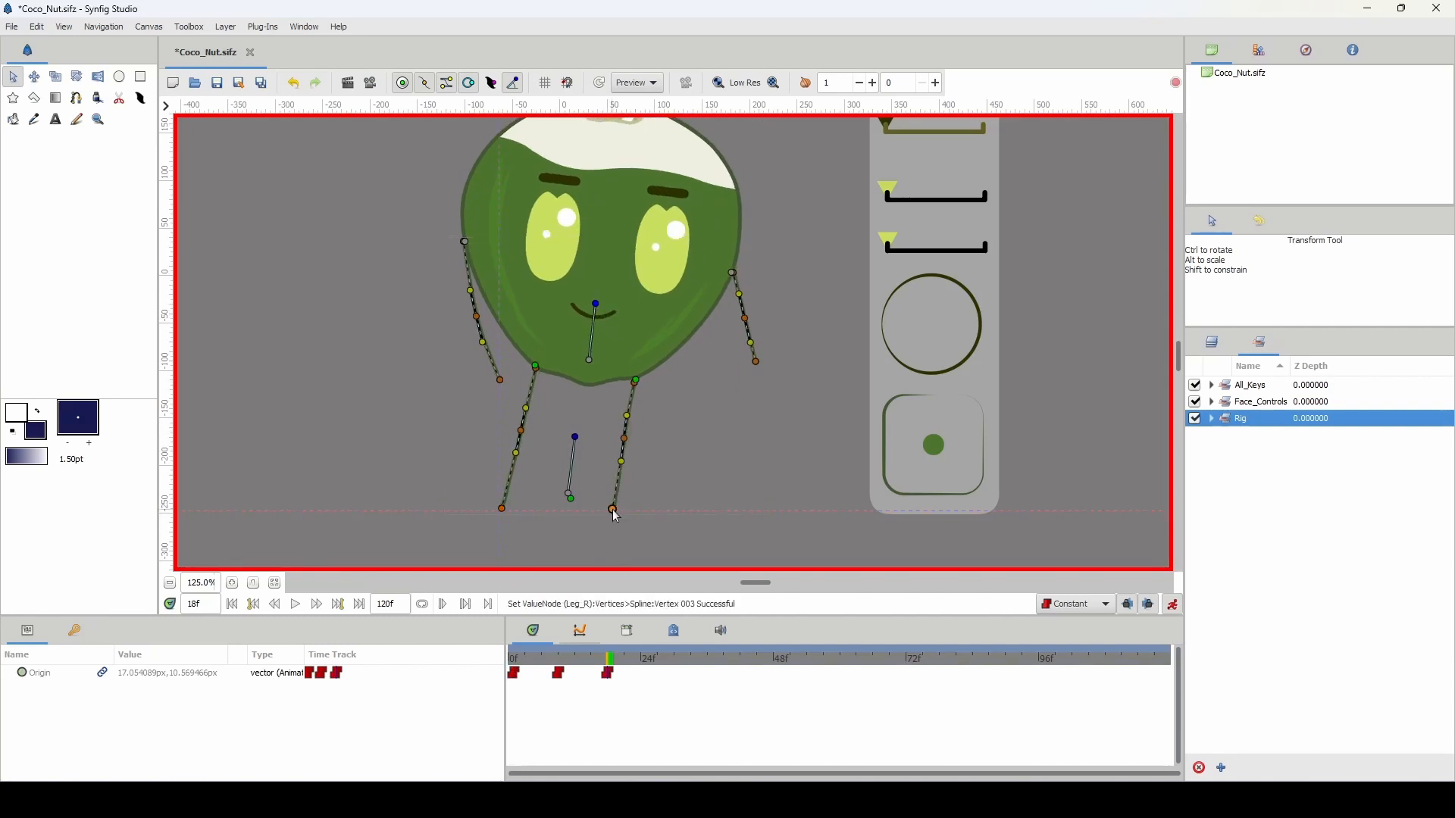
# Bend Arm_R and Arm_L outward at the elbows at frame 18, with the hands pointing back toward the body
pyautogui.moveTo(756, 361); pyautogui.dragTo(748, 364)
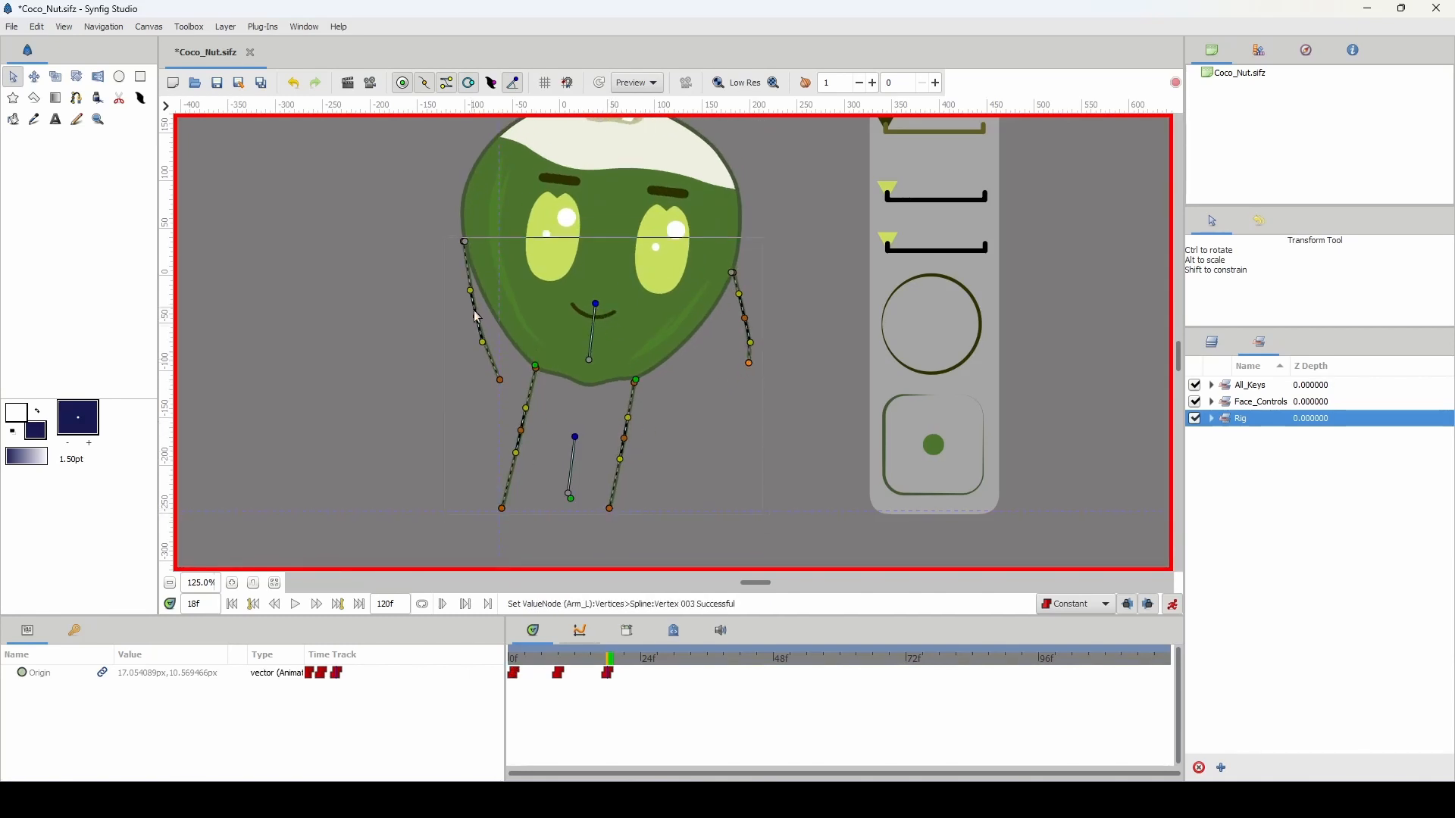
pyautogui.moveTo(475, 315); pyautogui.dragTo(423, 266)
pyautogui.moveTo(499, 380); pyautogui.dragTo(415, 251)
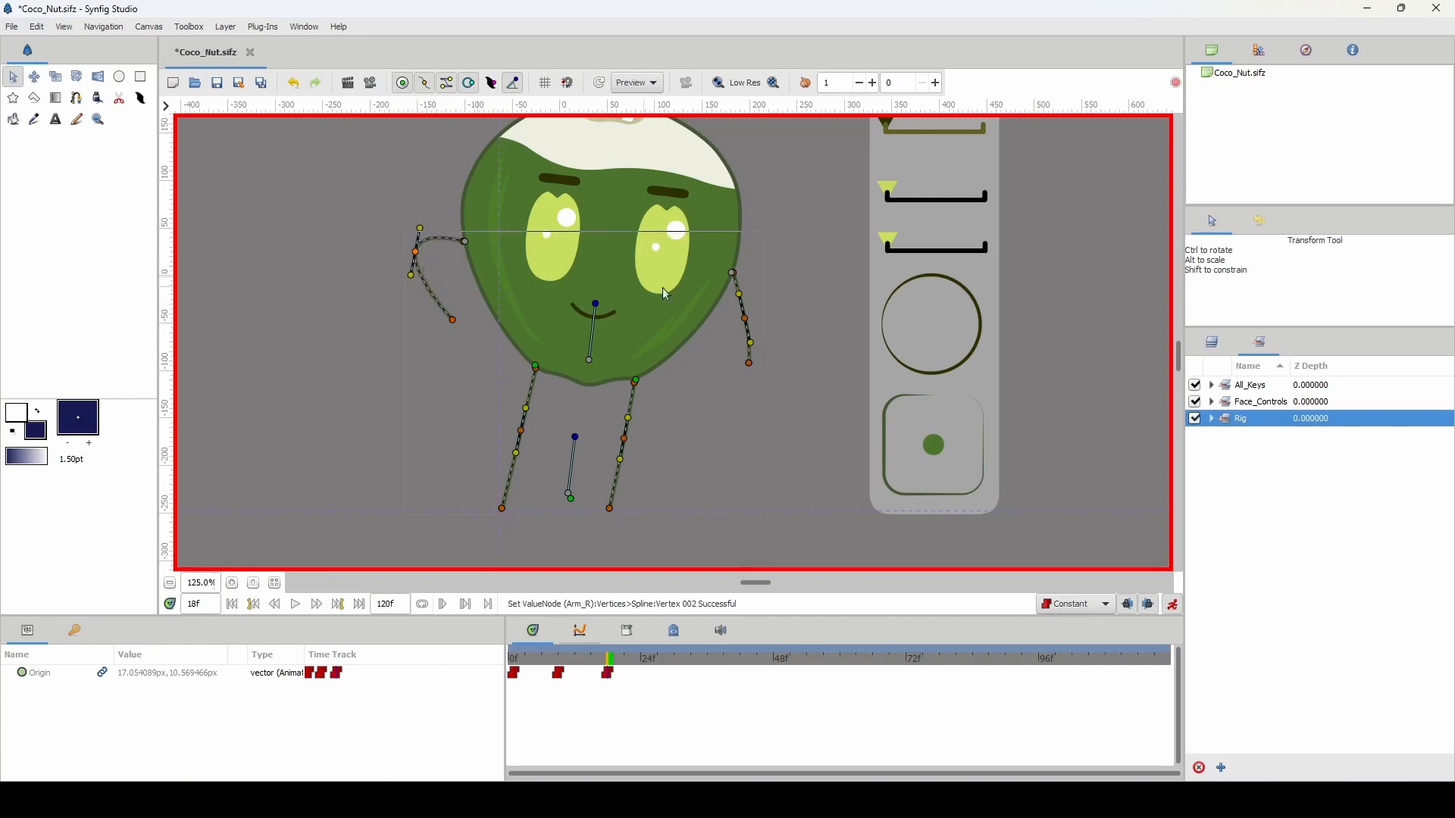
pyautogui.moveTo(748, 322); pyautogui.dragTo(774, 287)
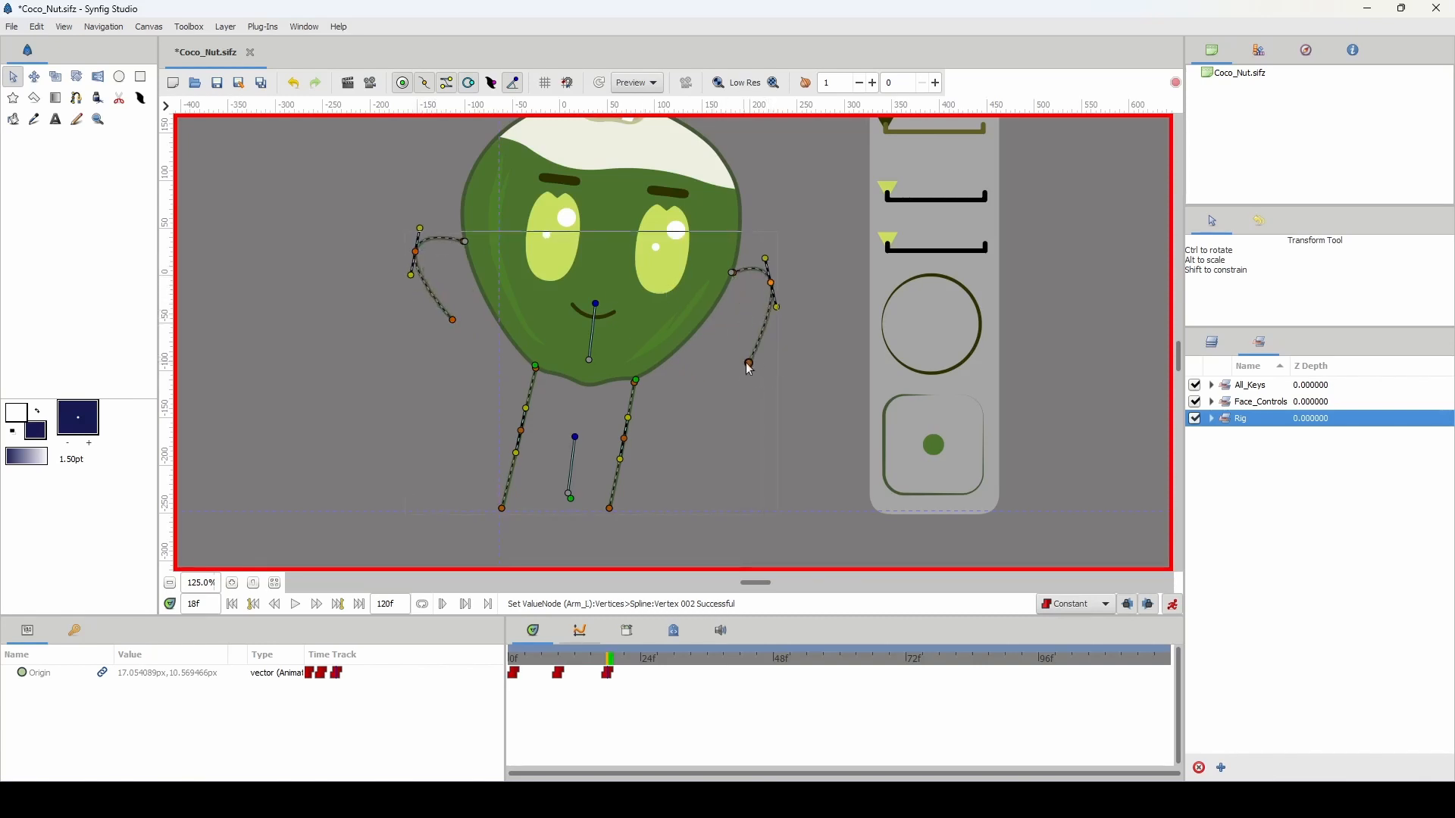
pyautogui.moveTo(750, 369); pyautogui.dragTo(733, 361)
pyautogui.moveTo(771, 284); pyautogui.dragTo(781, 300)
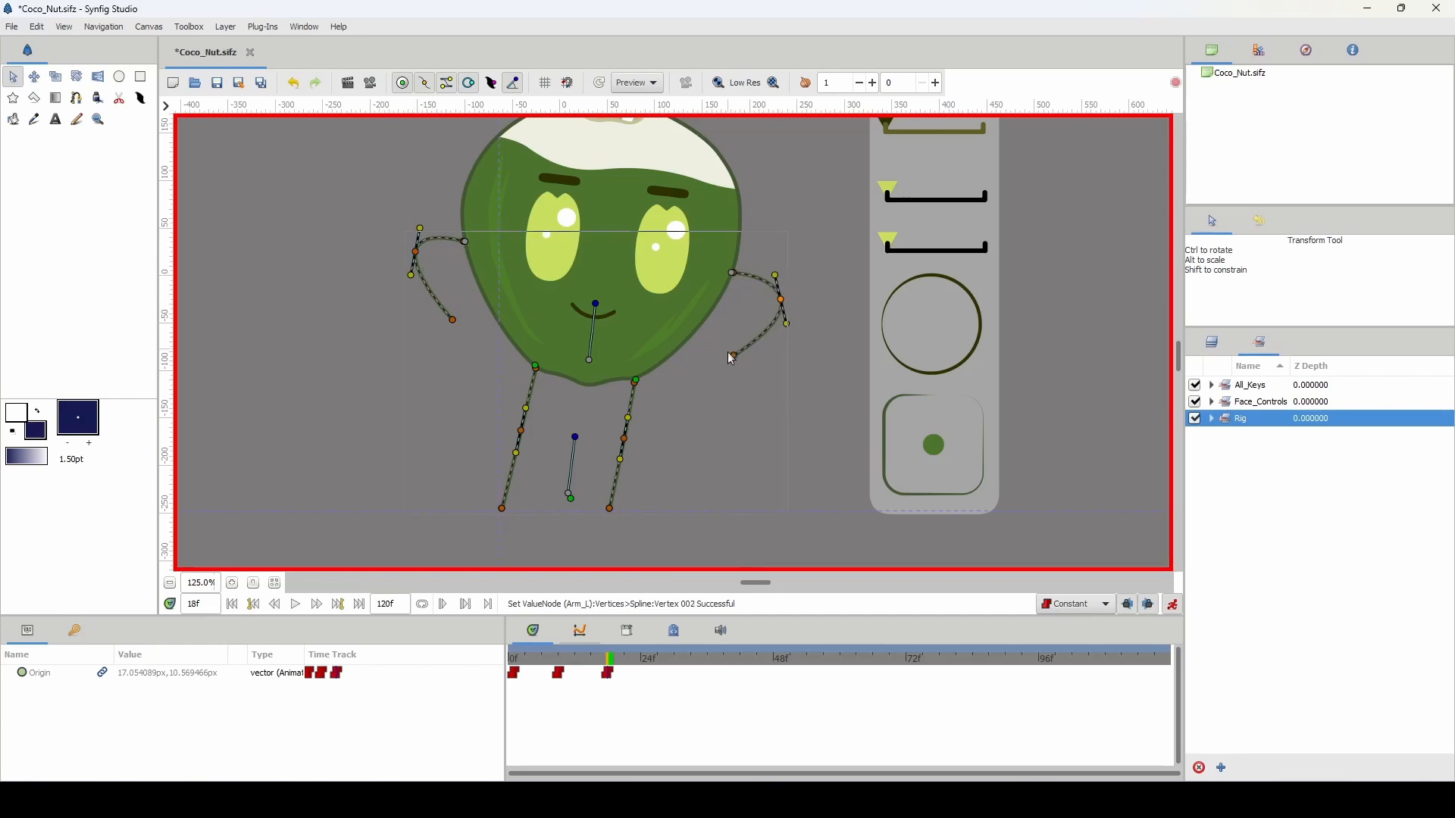
pyautogui.moveTo(732, 355); pyautogui.dragTo(733, 345)
pyautogui.moveTo(781, 299); pyautogui.dragTo(782, 283)
# Join the upper end of Leg_L to its attachment point on the body at frame 18
pyautogui.moveTo(651, 382); pyautogui.dragTo(671, 428)
pyautogui.moveTo(526, 411); pyautogui.dragTo(470, 359)
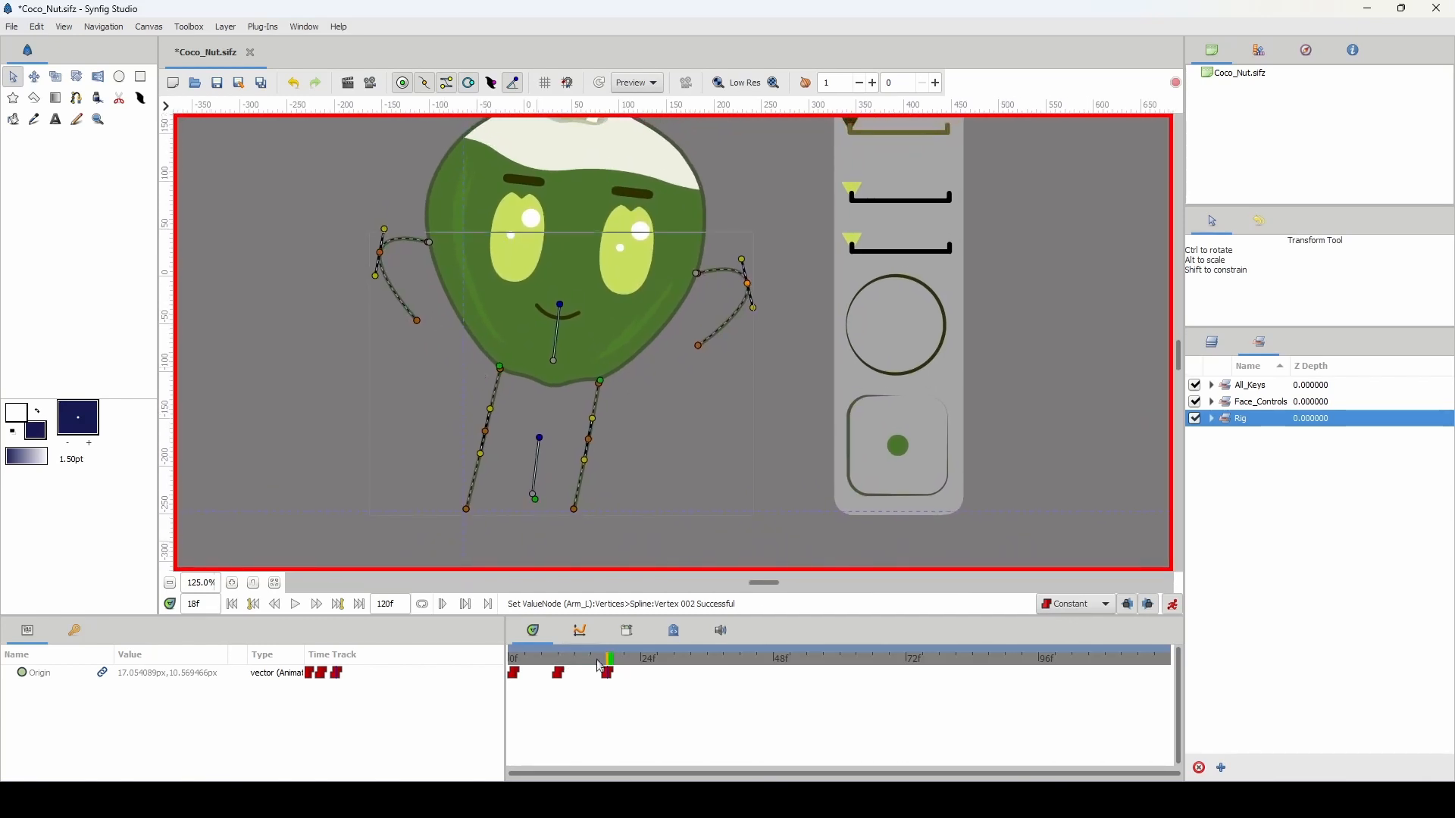
pyautogui.moveTo(596, 660)
pyautogui.mouseDown()
pyautogui.moveTo(510, 663)
pyautogui.moveTo(611, 670)
pyautogui.mouseUp()
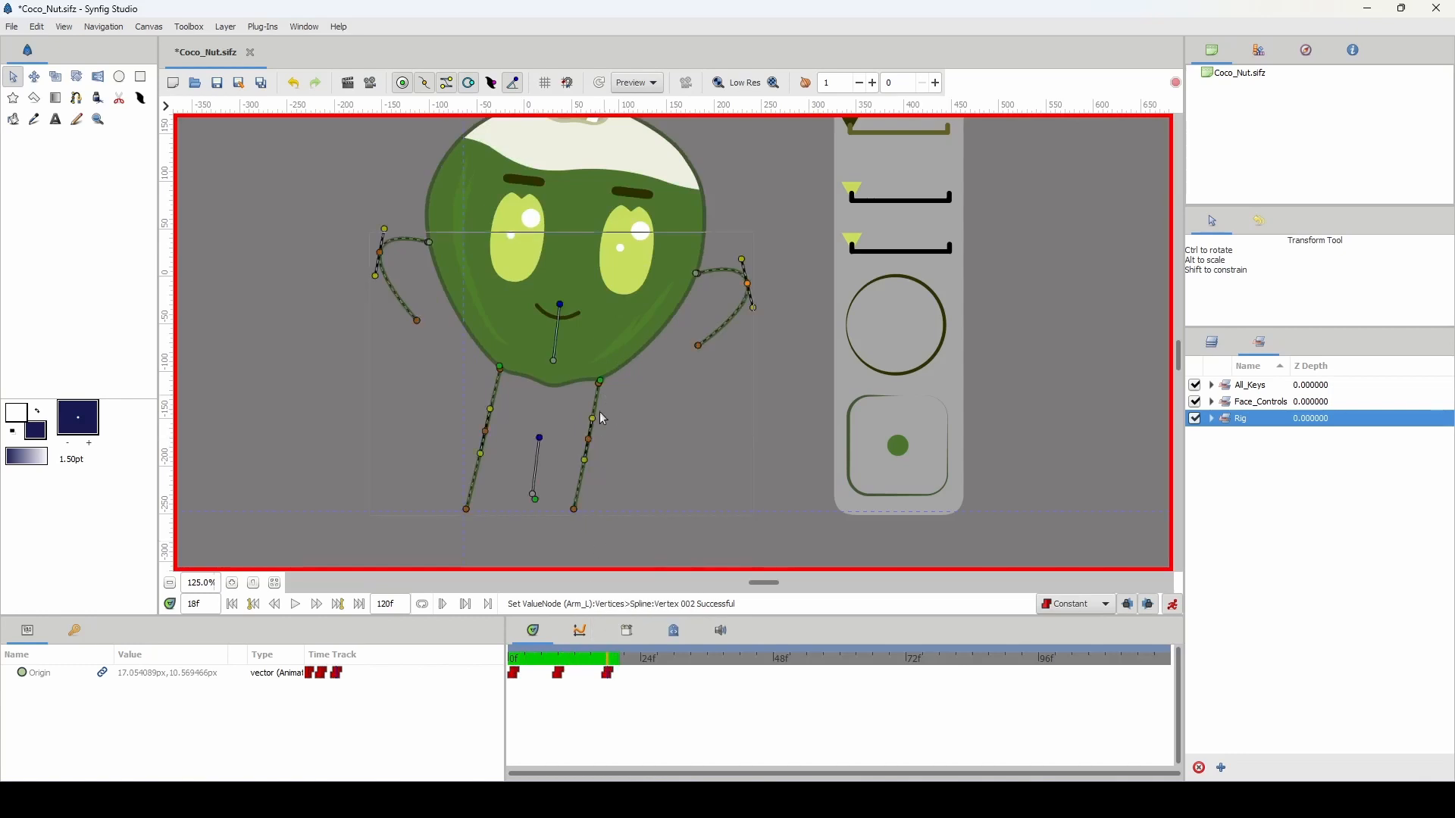
pyautogui.scroll(4, 672, 342)
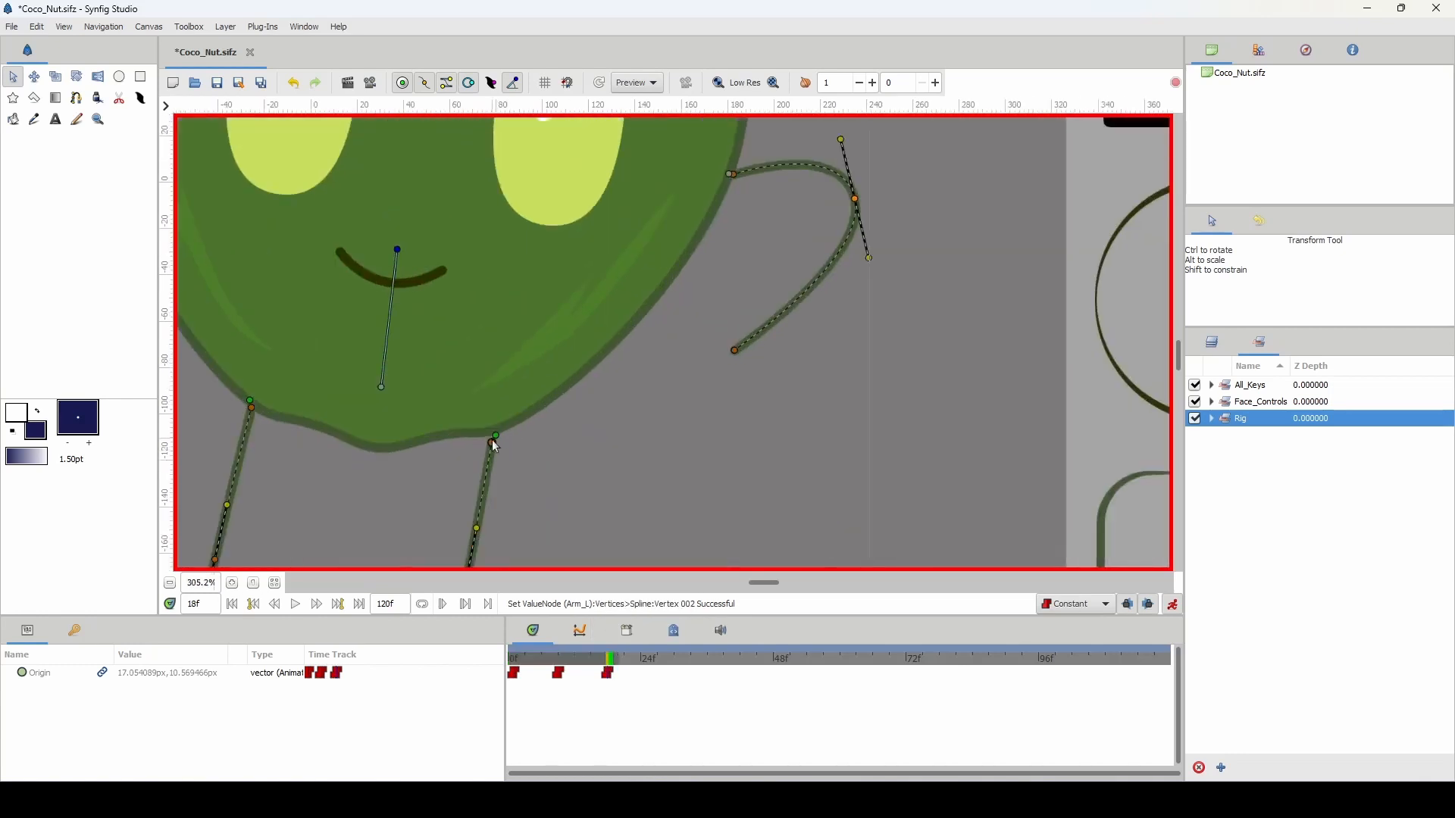
pyautogui.moveTo(492, 443); pyautogui.dragTo(496, 434)
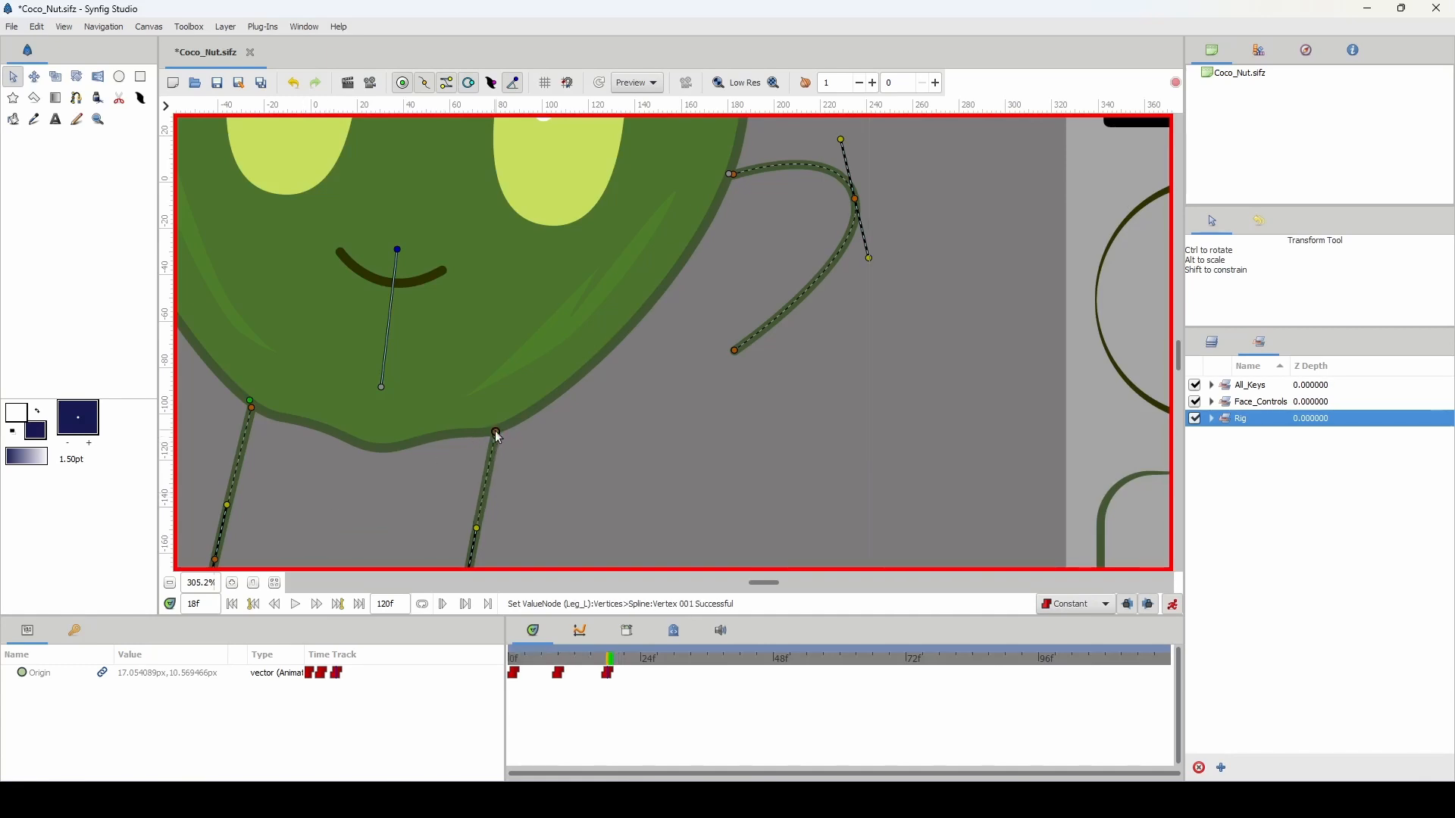
pyautogui.scroll(-5, 497, 437)
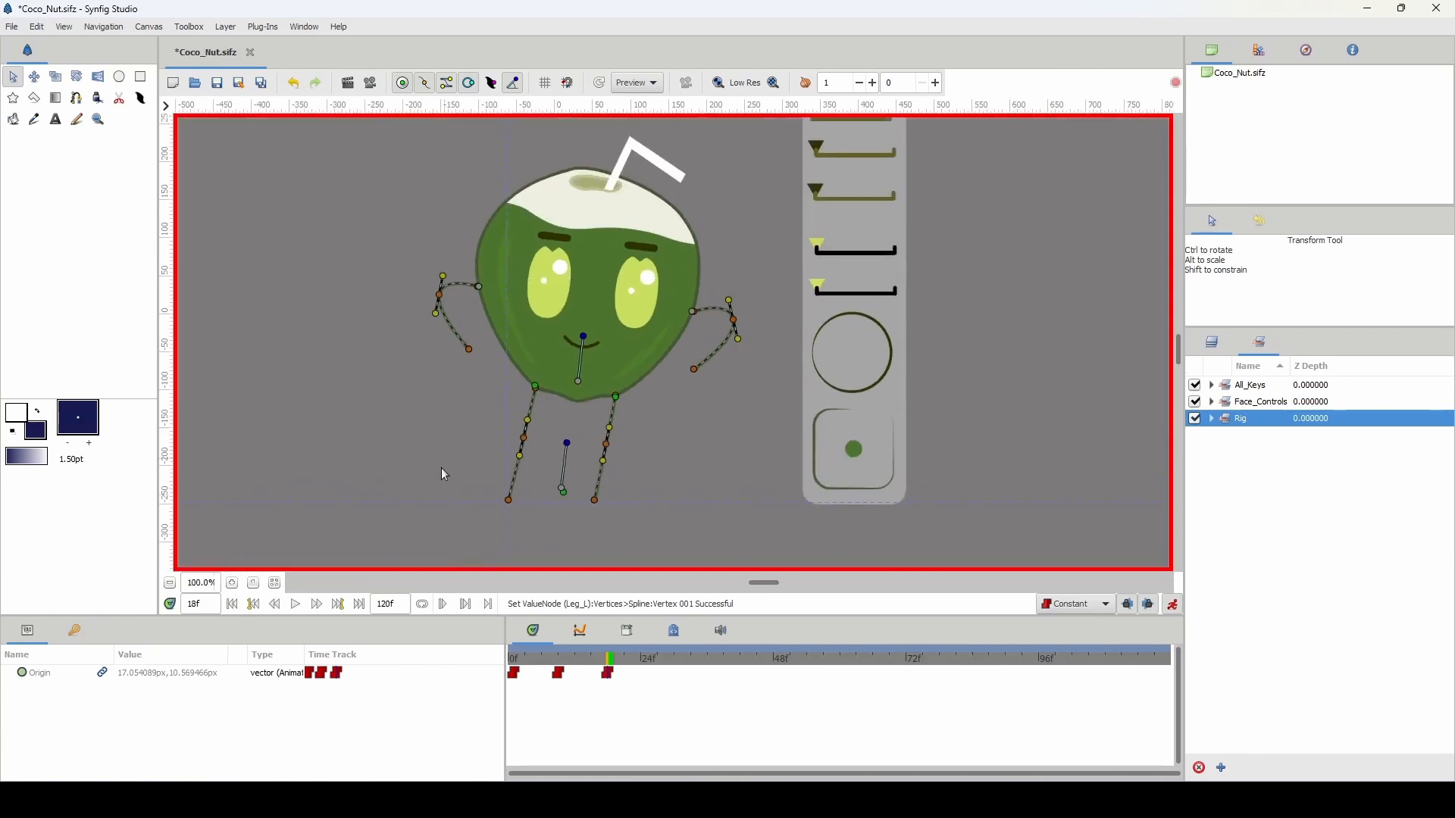
# Check the blocked poses, and change the three All_Keys waypoint groups to Ease In/Out interpolation
pyautogui.click(565, 667)
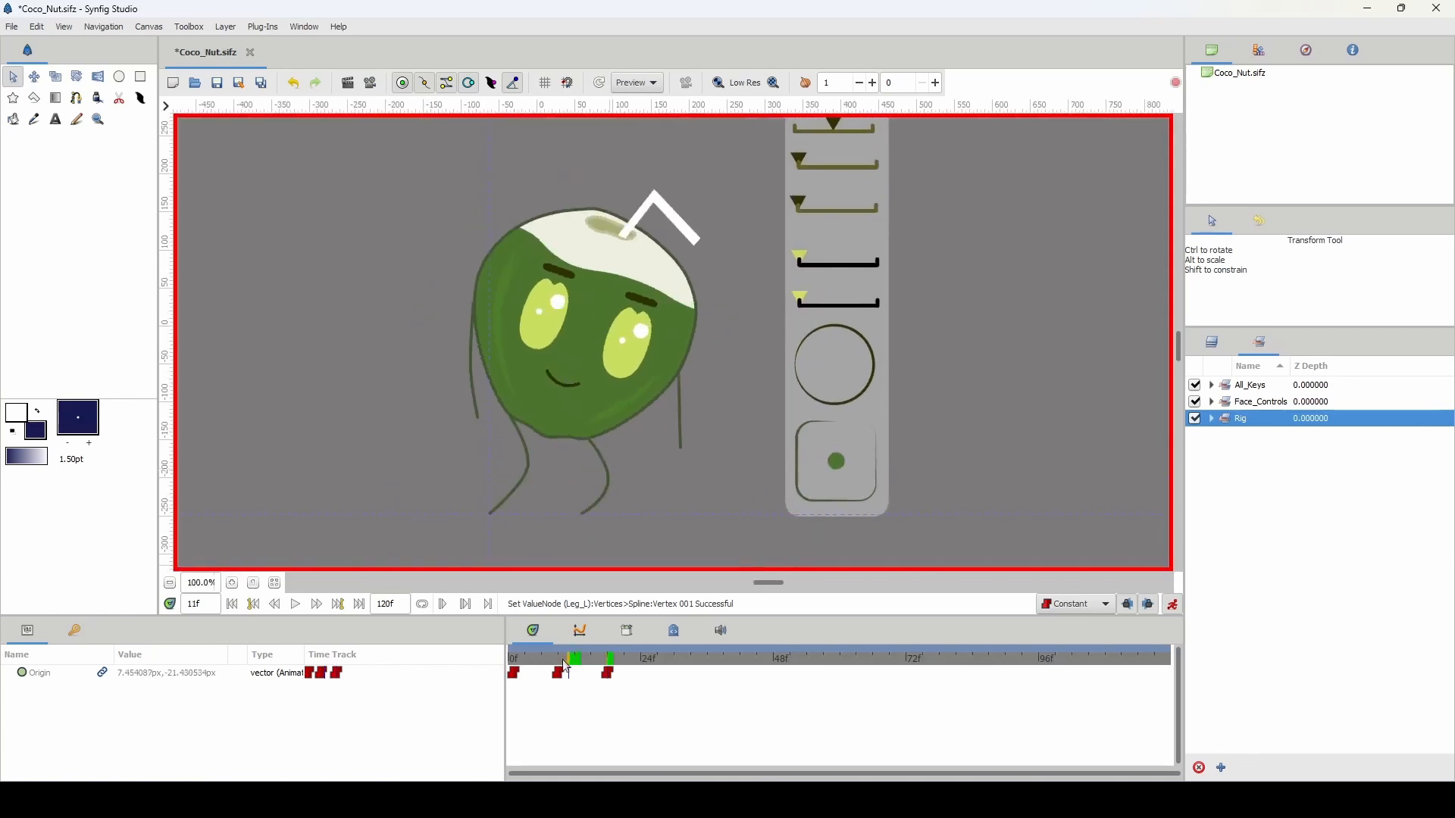
pyautogui.moveTo(565, 667); pyautogui.dragTo(587, 665)
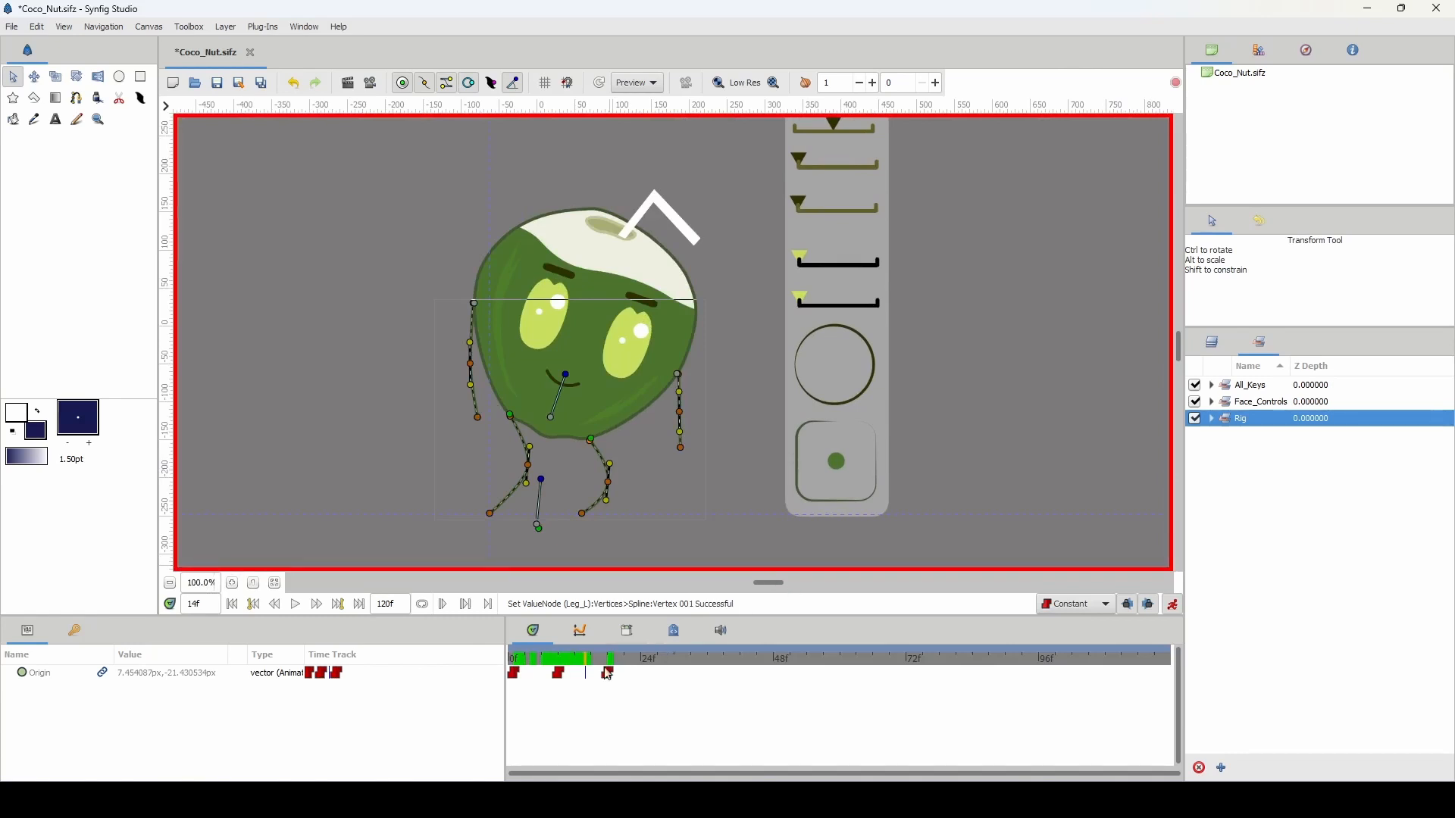
pyautogui.click(1230, 388)
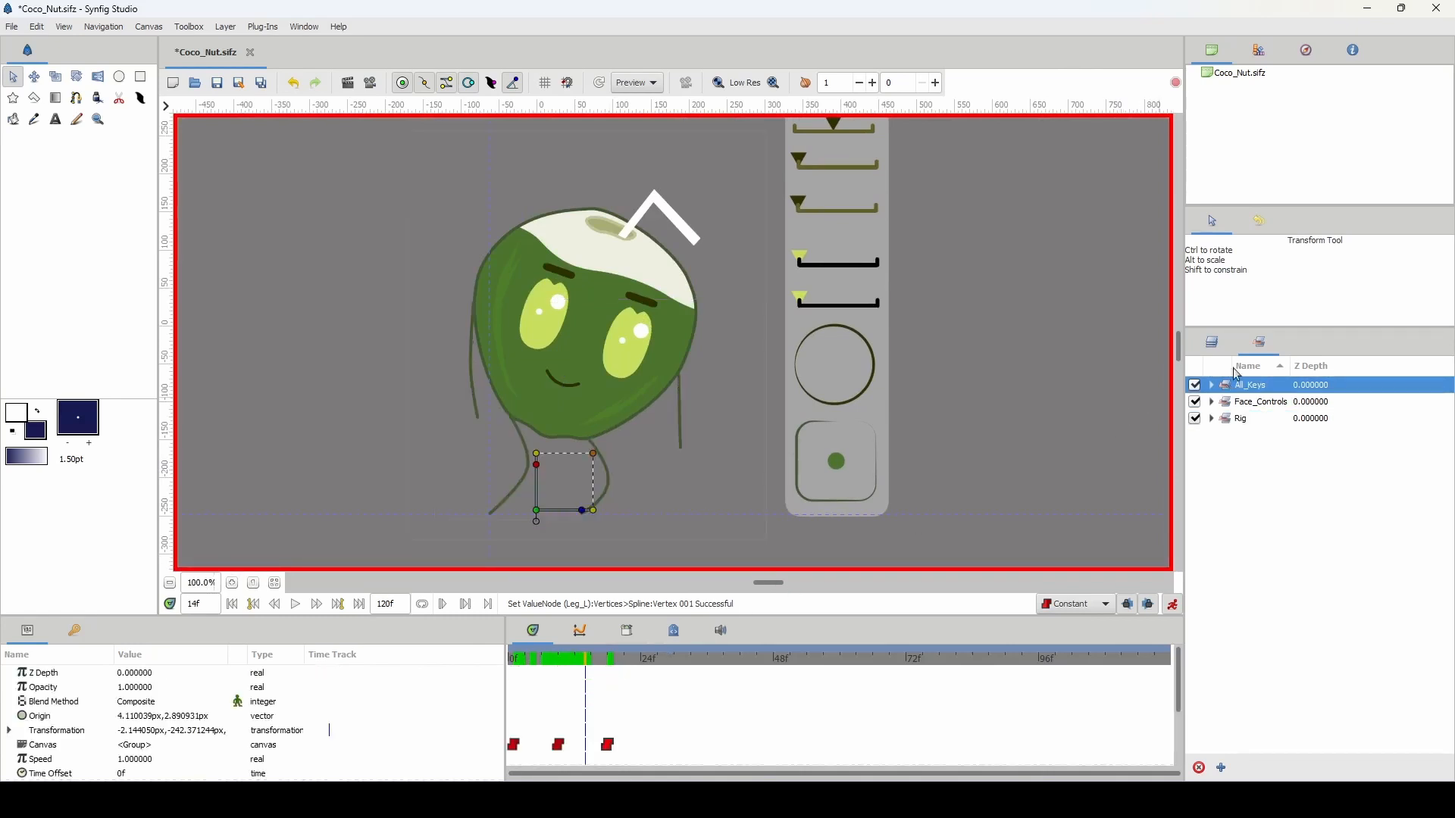
pyautogui.rightClick(606, 747)
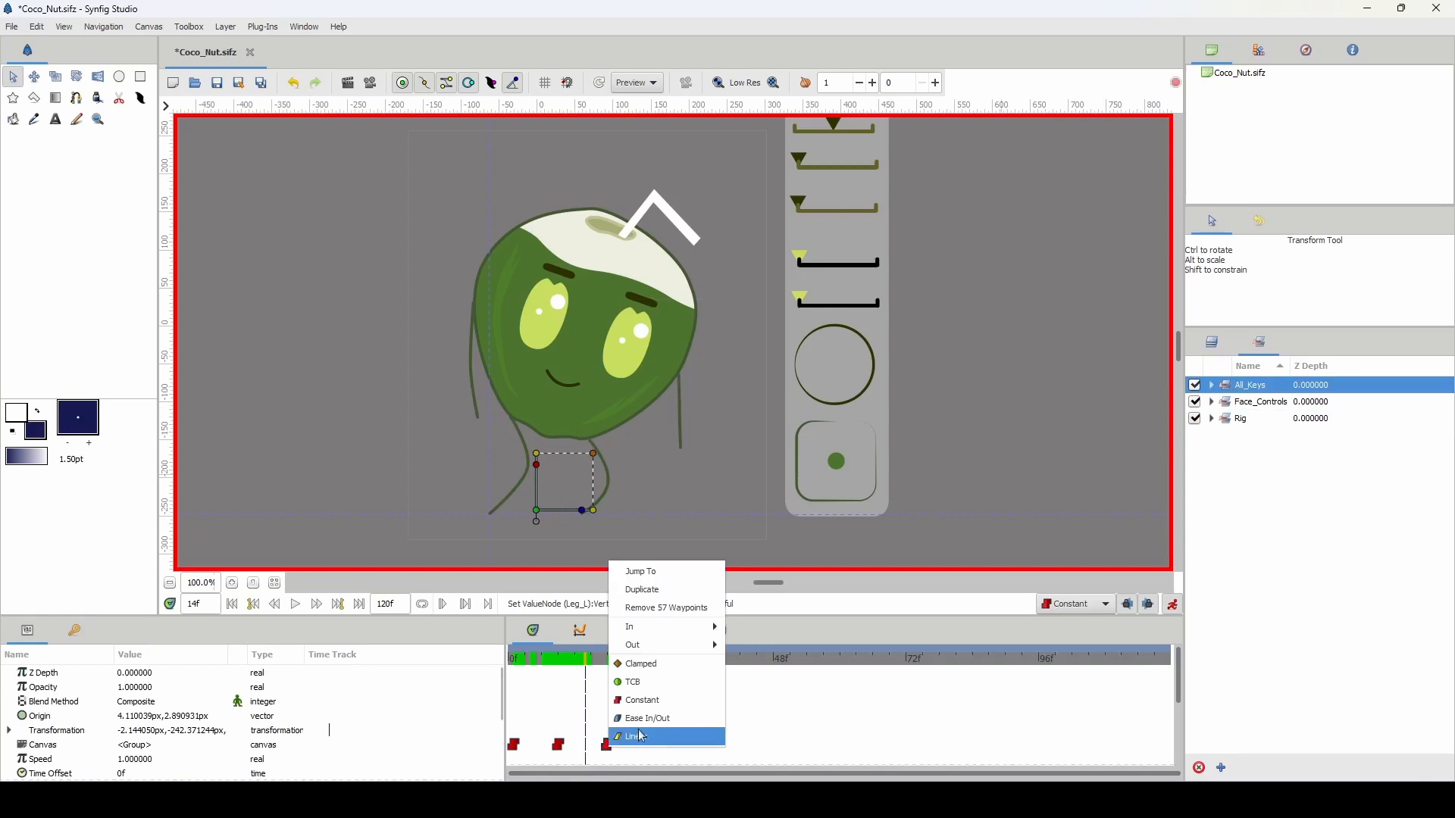
pyautogui.click(649, 728)
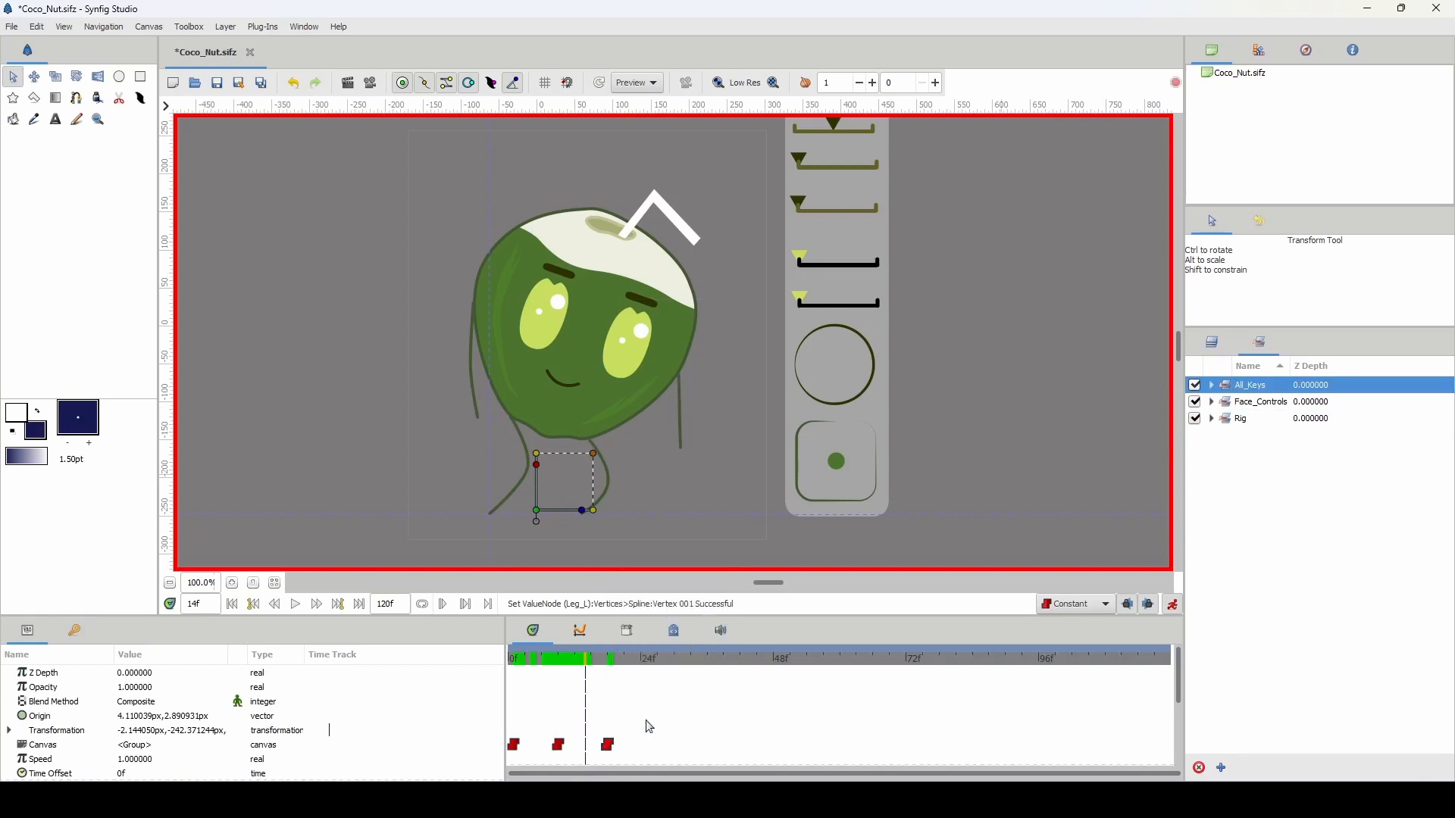
pyautogui.rightClick(559, 744)
pyautogui.click(606, 718)
pyautogui.rightClick(517, 750)
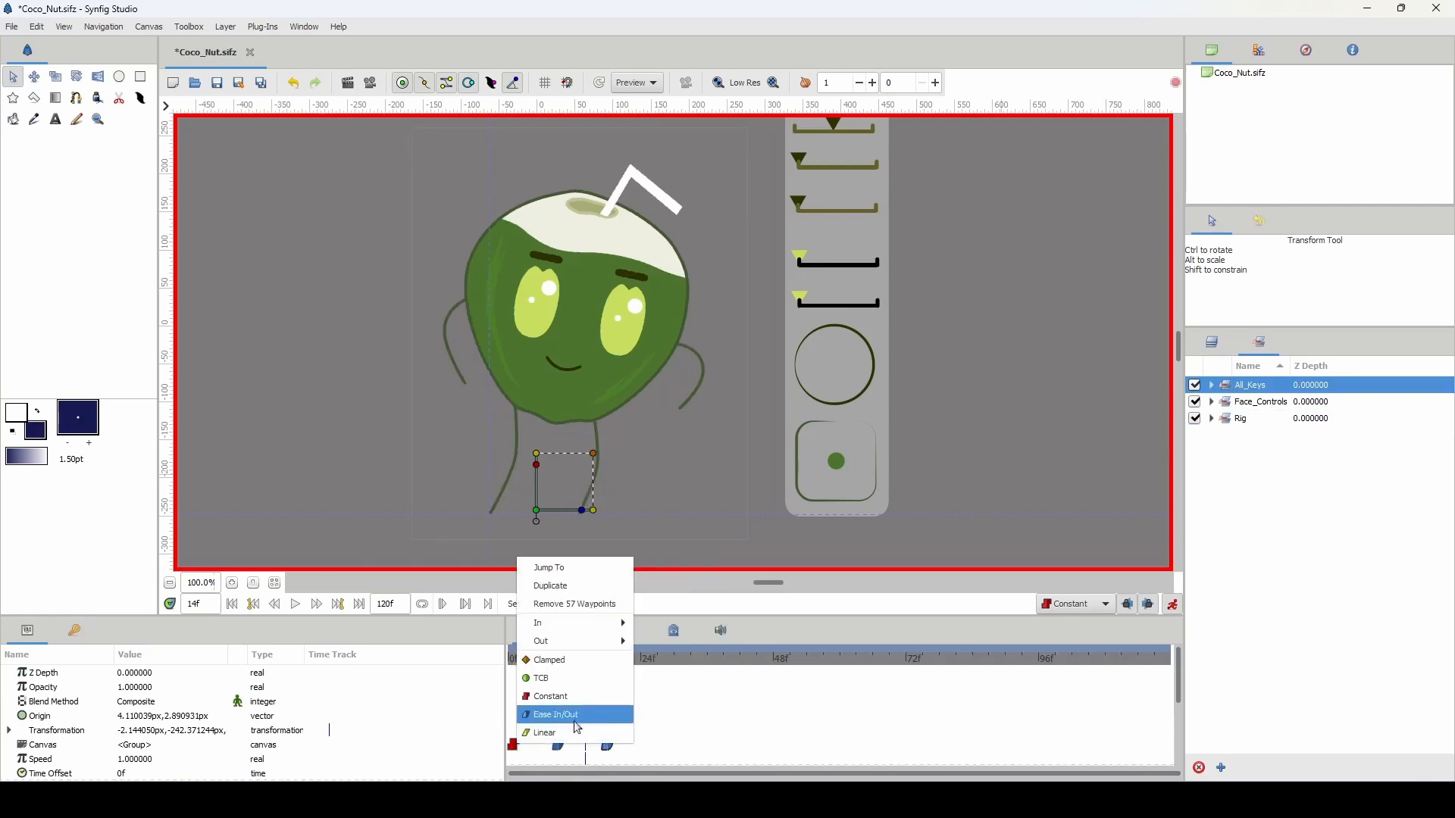
pyautogui.click(576, 726)
# Play the eased animation from the start to check its motion and timing
pyautogui.moveTo(555, 660); pyautogui.dragTo(514, 660)
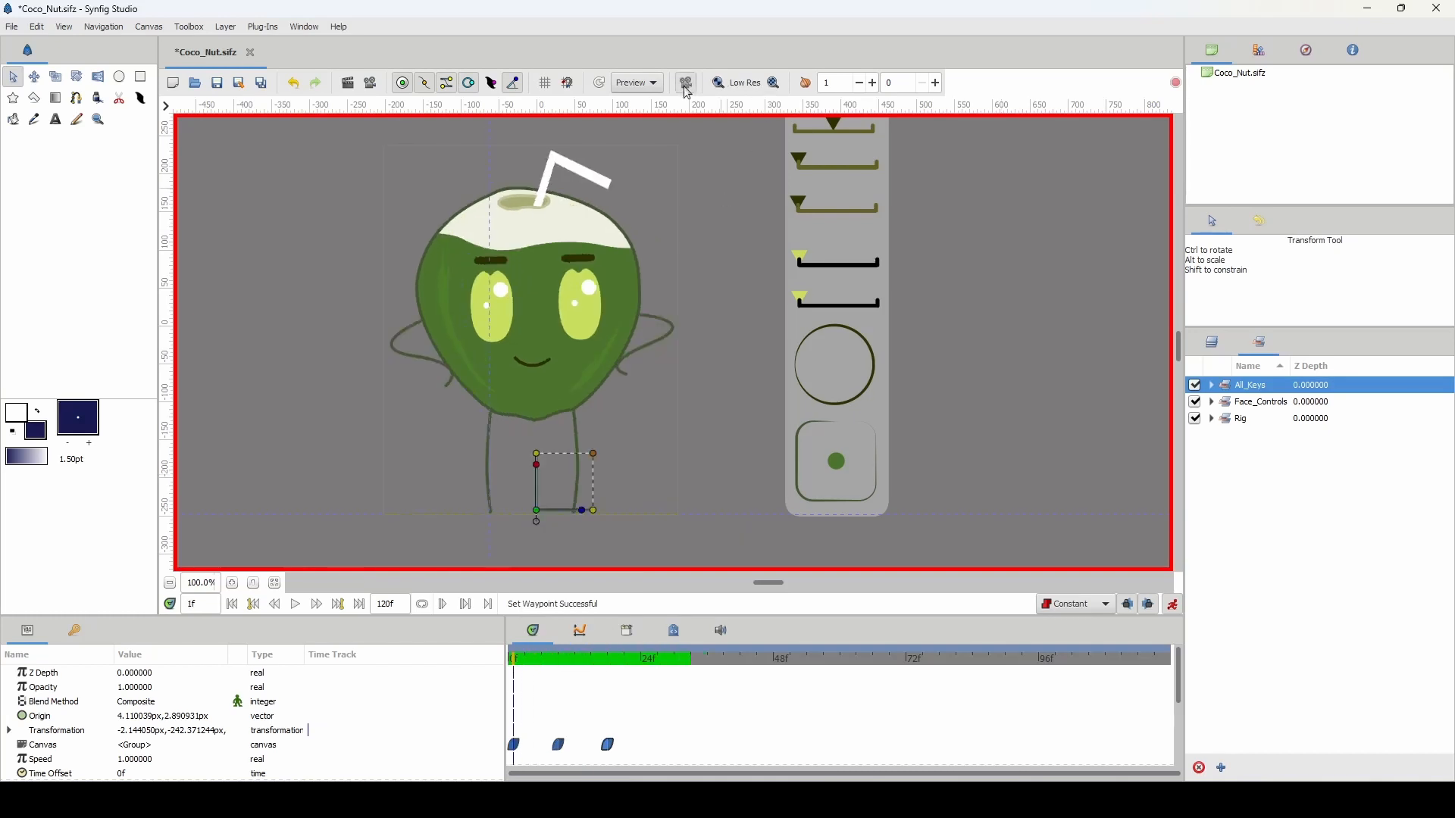
pyautogui.click(509, 657)
pyautogui.press('space')
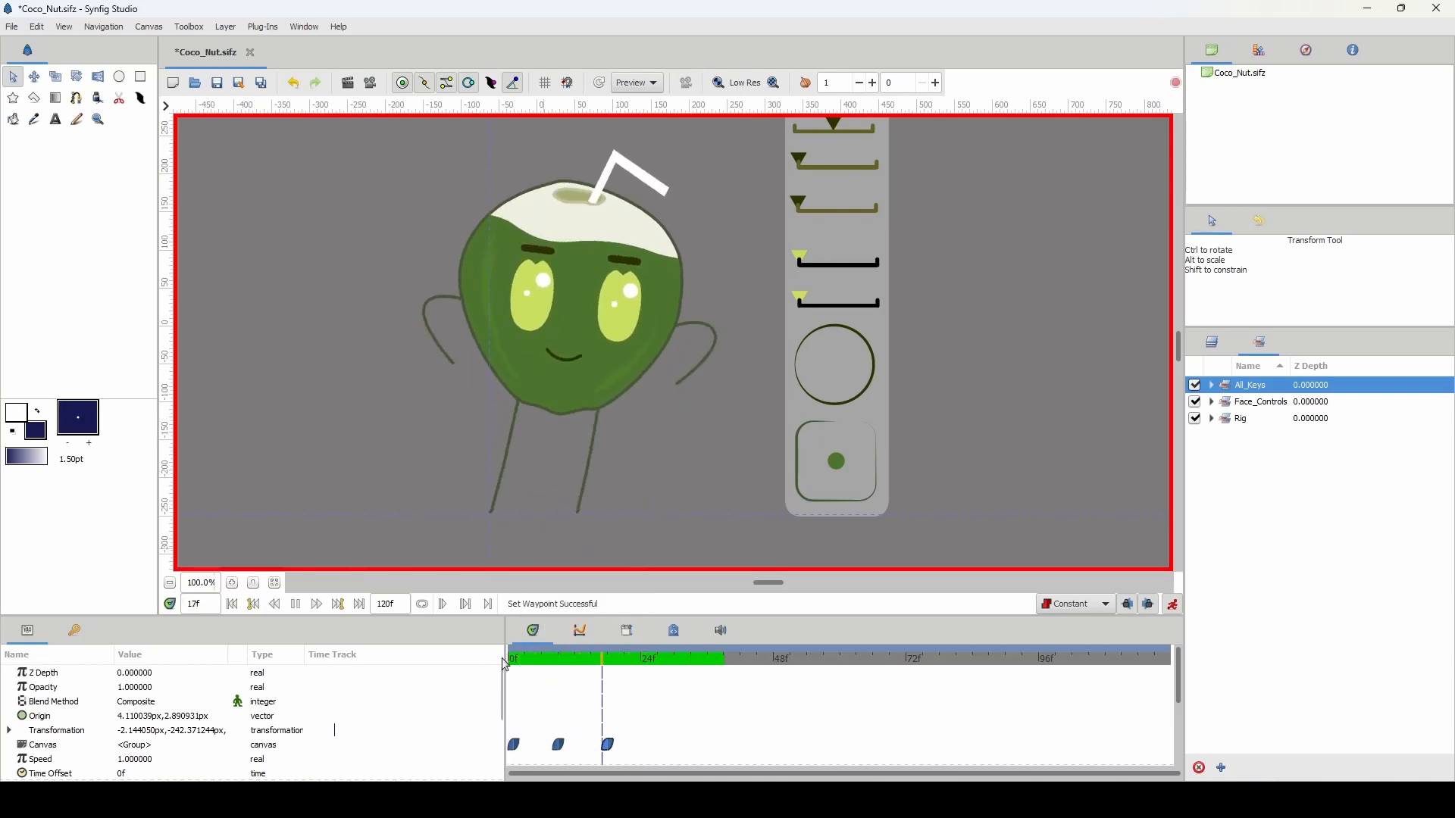
pyautogui.press('space')
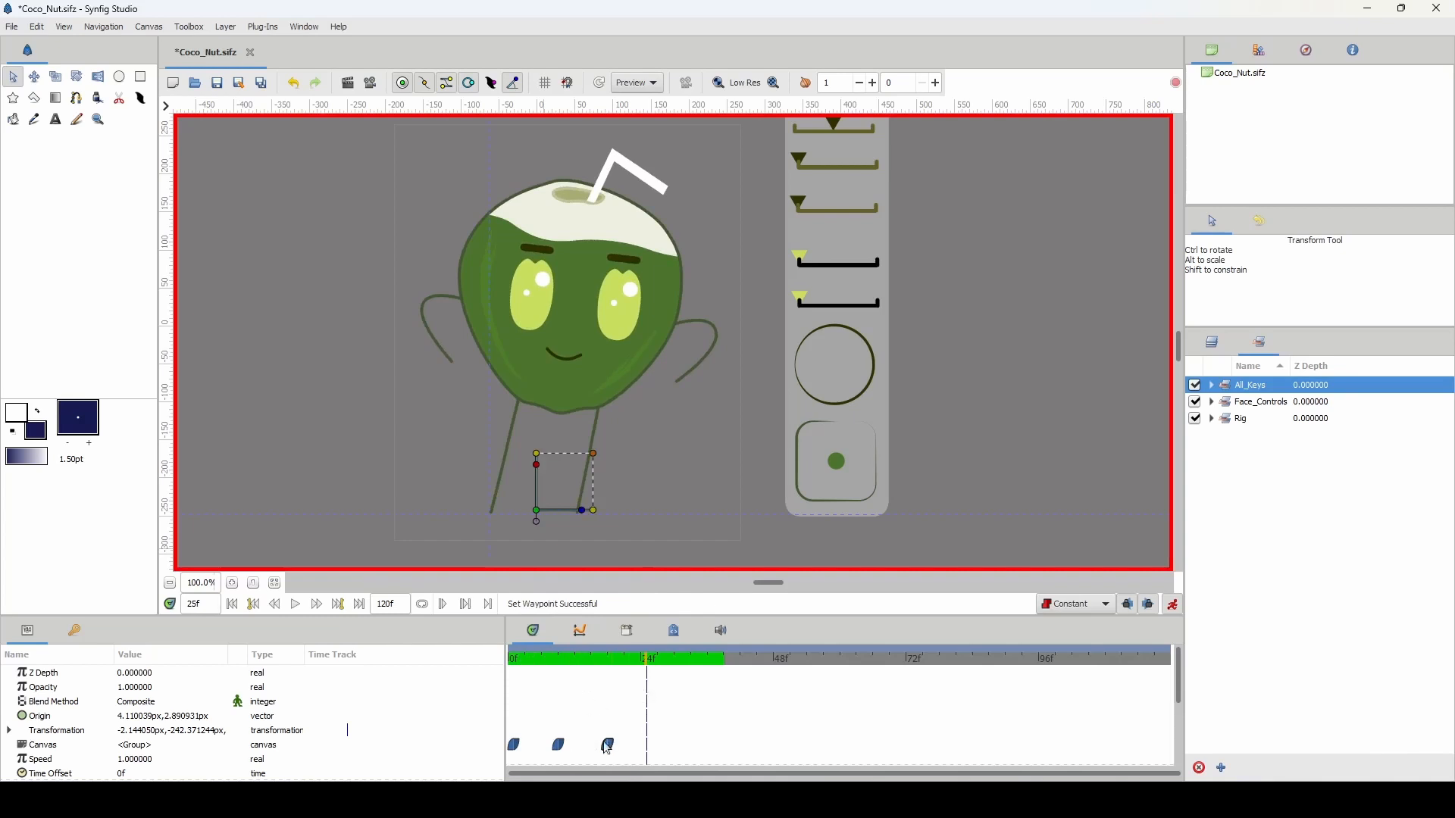
# Move the All_Keys crouch waypoints to frame 24 and the final pose to frame 33, and copy the first pose to frame 12
pyautogui.moveTo(607, 744); pyautogui.dragTo(690, 745)
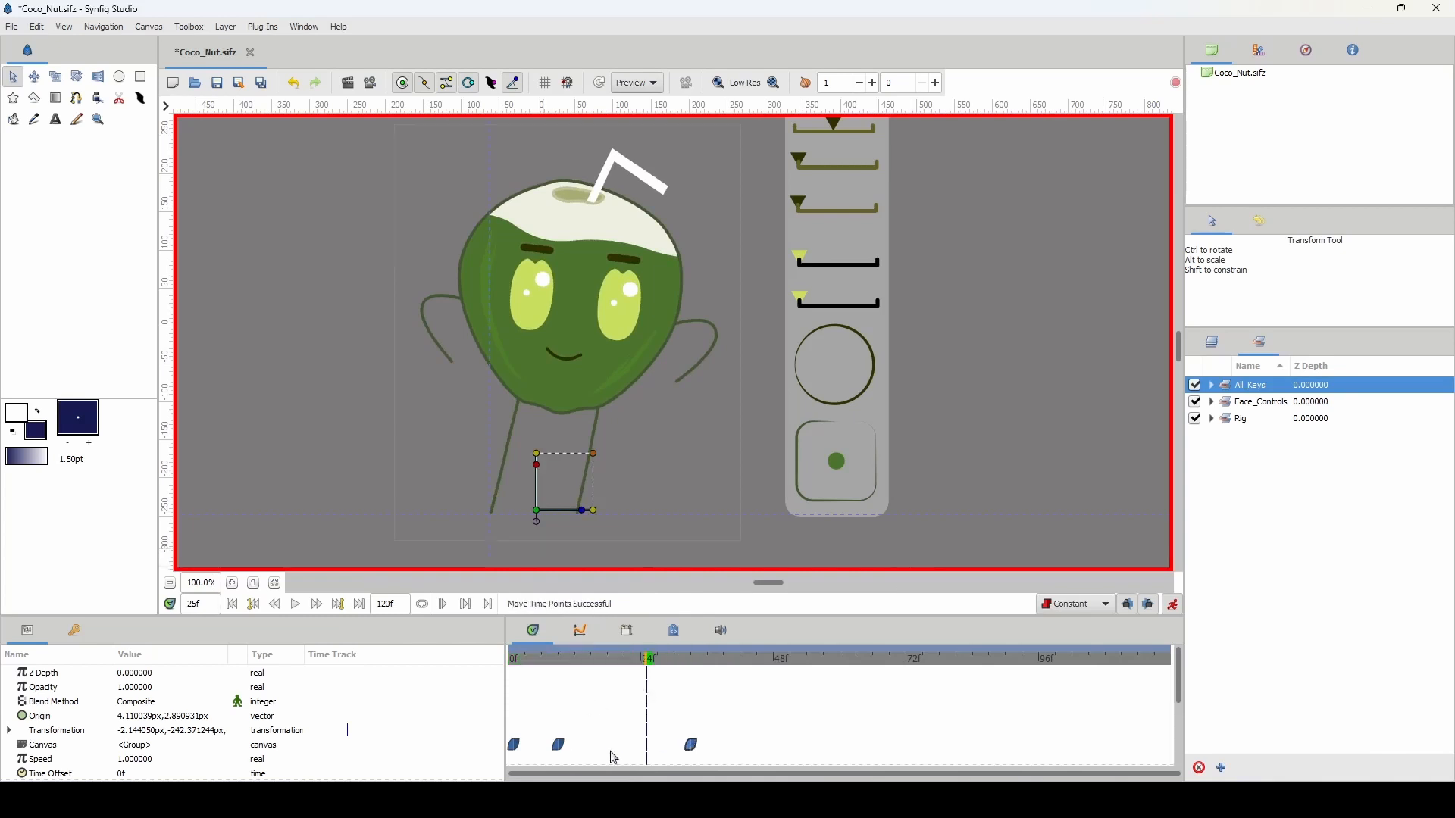
pyautogui.moveTo(557, 744); pyautogui.dragTo(641, 745)
pyautogui.click(521, 659)
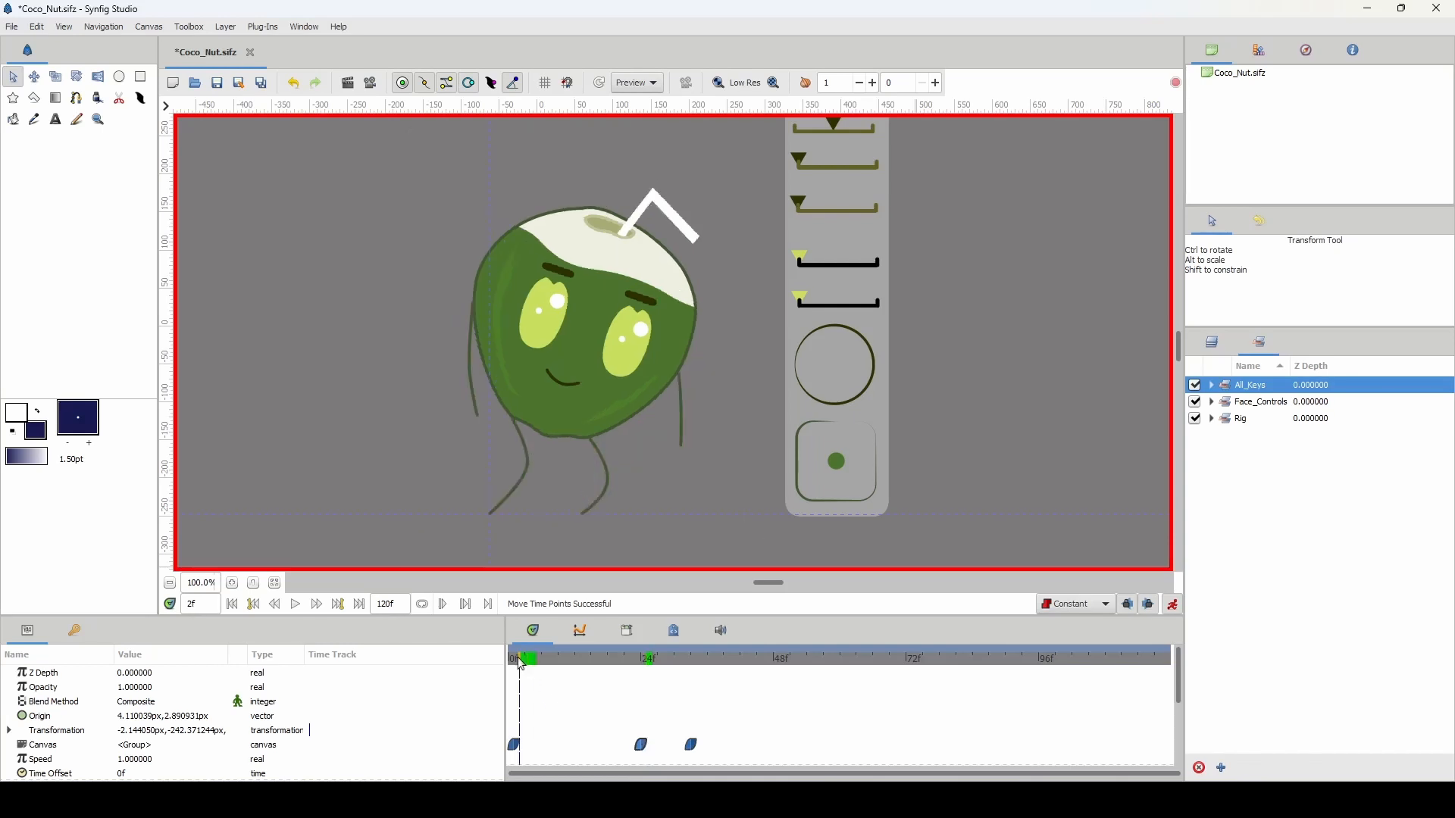
pyautogui.moveTo(520, 753); pyautogui.dragTo(578, 743)
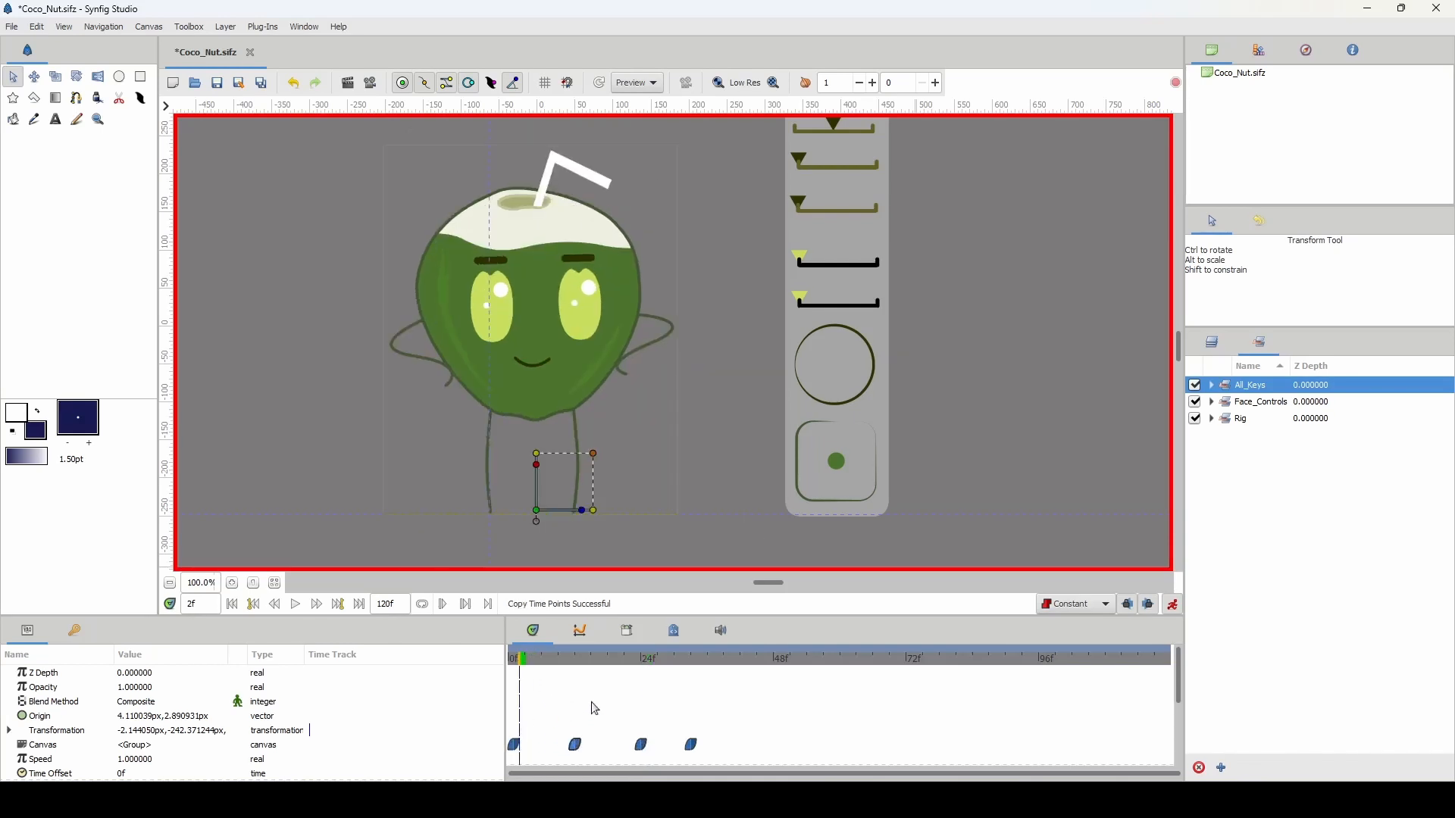
# Hold the crouch pose with All_Keys waypoints at about frames 22 and 33, and place the final pose at about frame 41
pyautogui.moveTo(518, 664); pyautogui.dragTo(645, 688)
pyautogui.moveTo(642, 745); pyautogui.dragTo(763, 749)
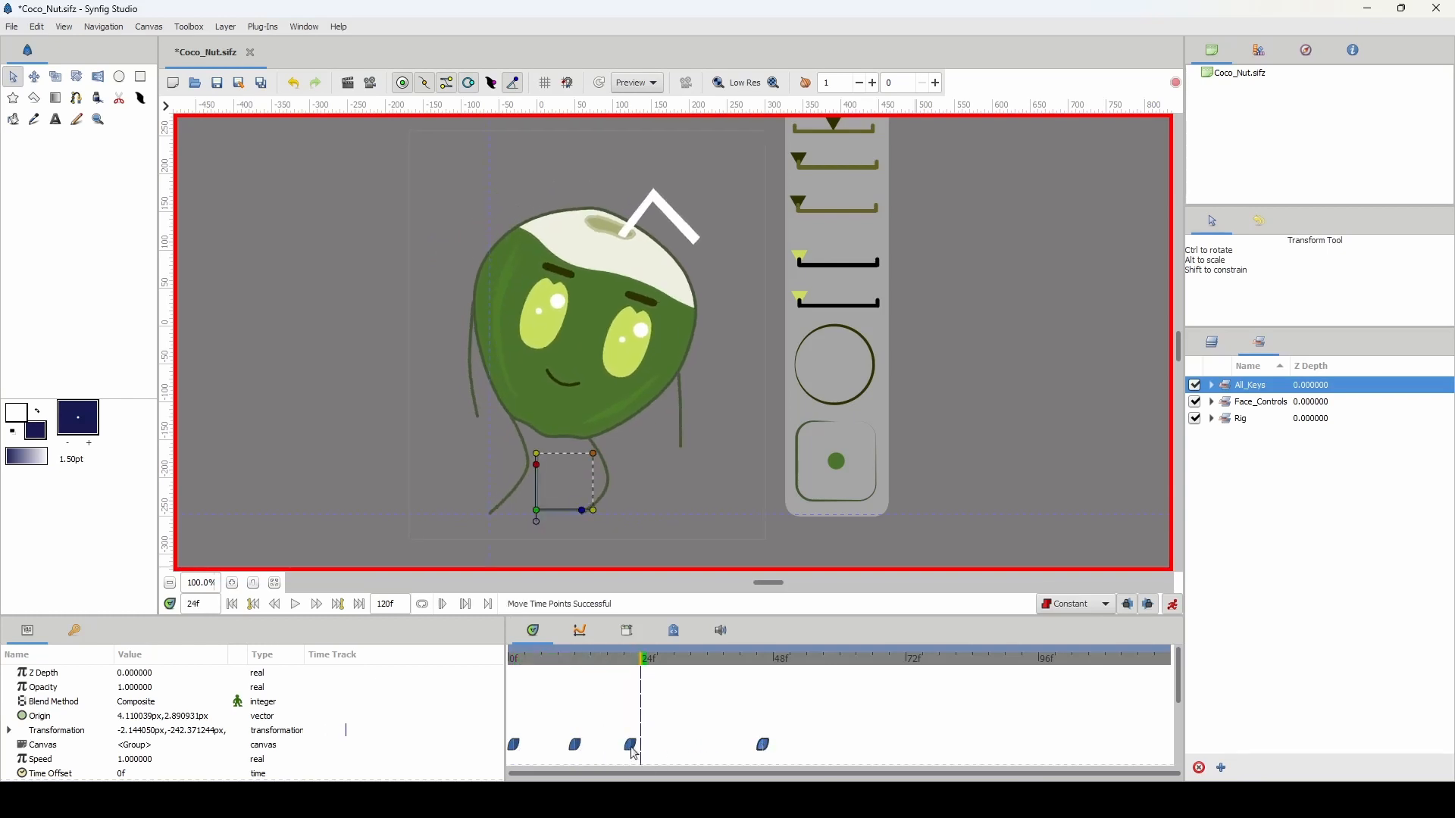
pyautogui.moveTo(632, 751); pyautogui.dragTo(693, 749)
pyautogui.moveTo(677, 666); pyautogui.dragTo(730, 666)
pyautogui.moveTo(747, 752); pyautogui.dragTo(738, 758)
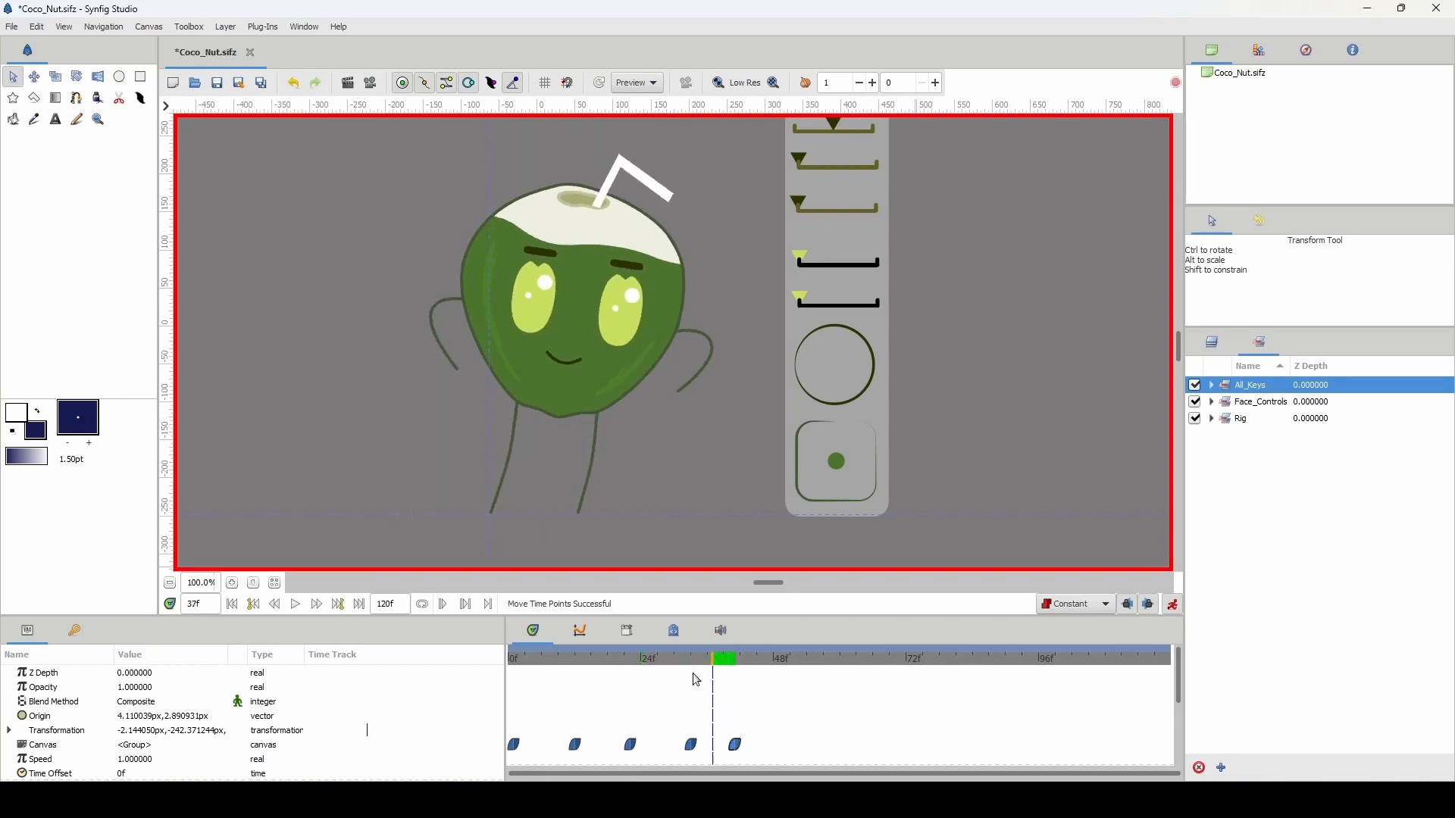
# Play the retimed animation from frame 0 to check the pose holds
pyautogui.click(694, 680)
pyautogui.moveTo(694, 680); pyautogui.dragTo(508, 666)
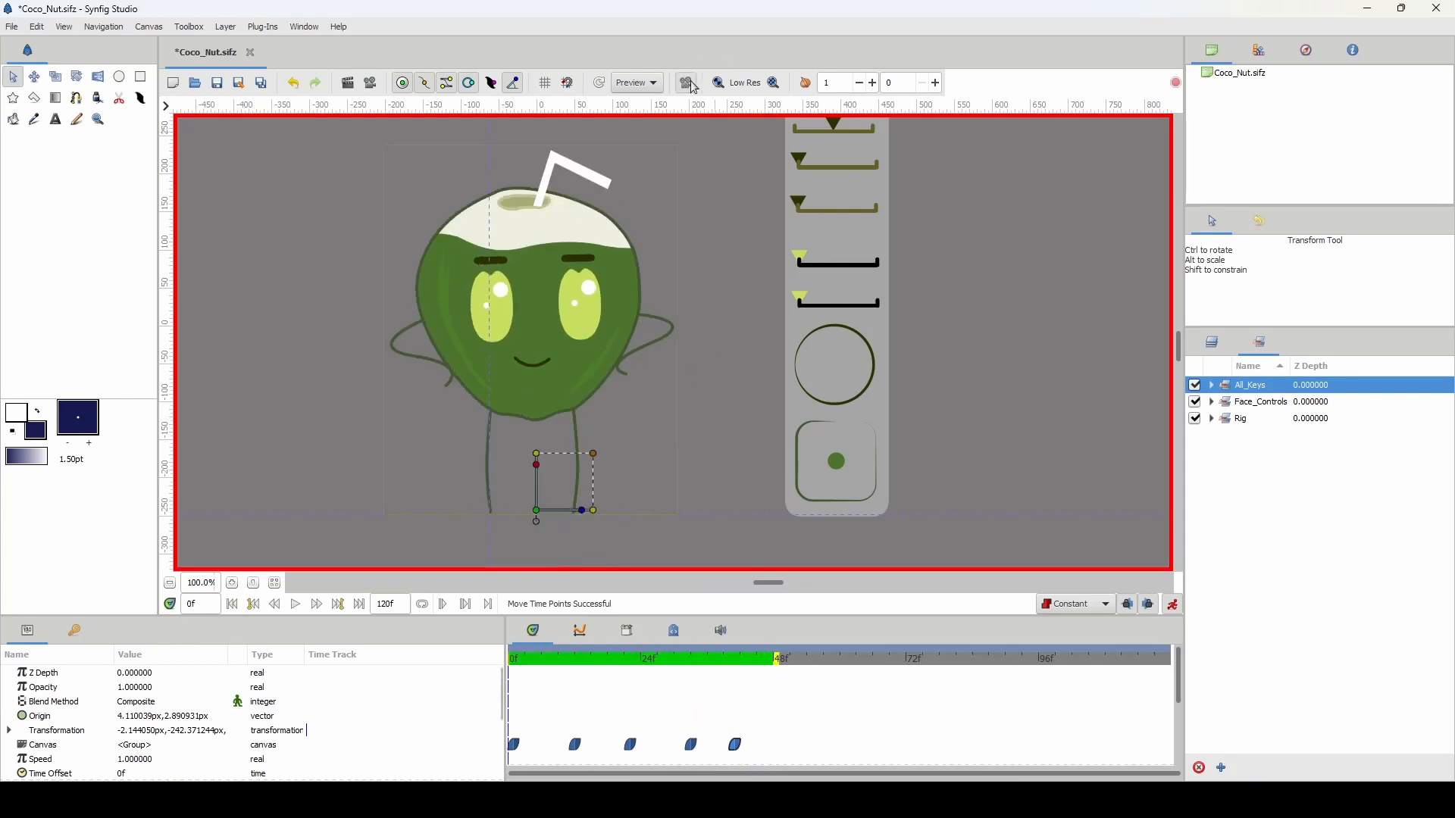
pyautogui.press('space')
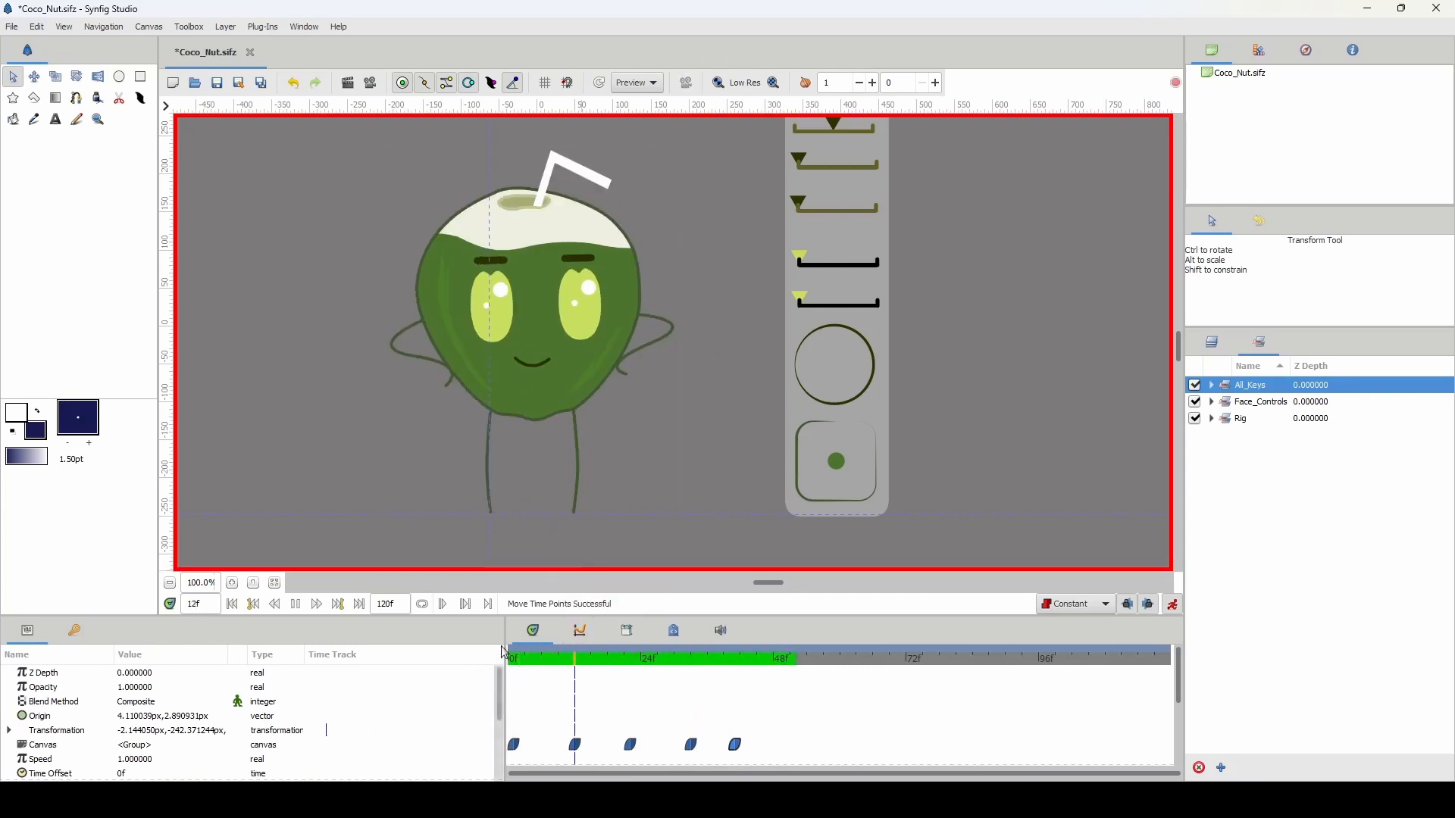
# Replay the animation from the start and scrub back through the opening poses to review the motion
pyautogui.press('space')
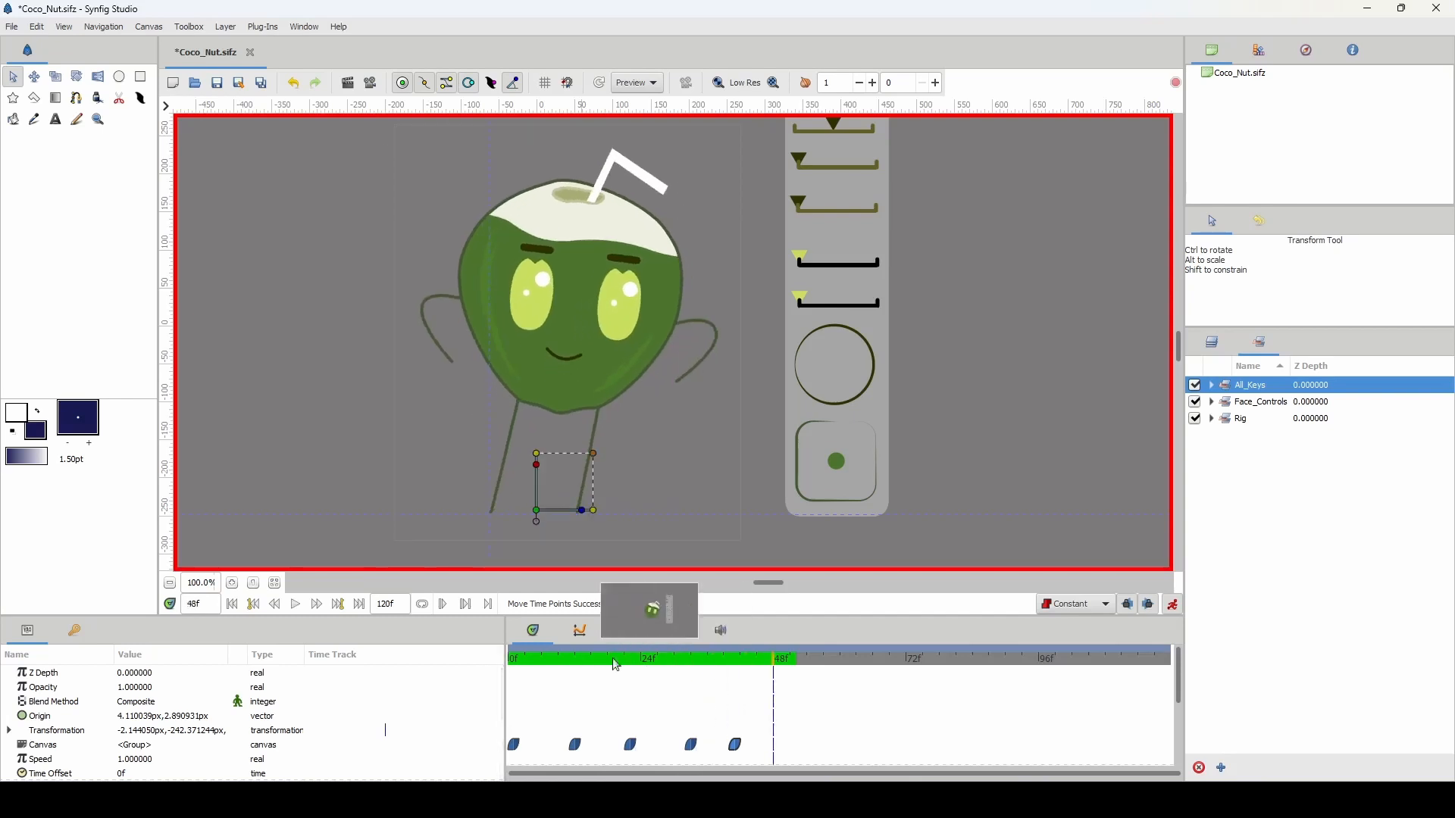
pyautogui.moveTo(614, 659); pyautogui.dragTo(437, 661)
pyautogui.press('space')
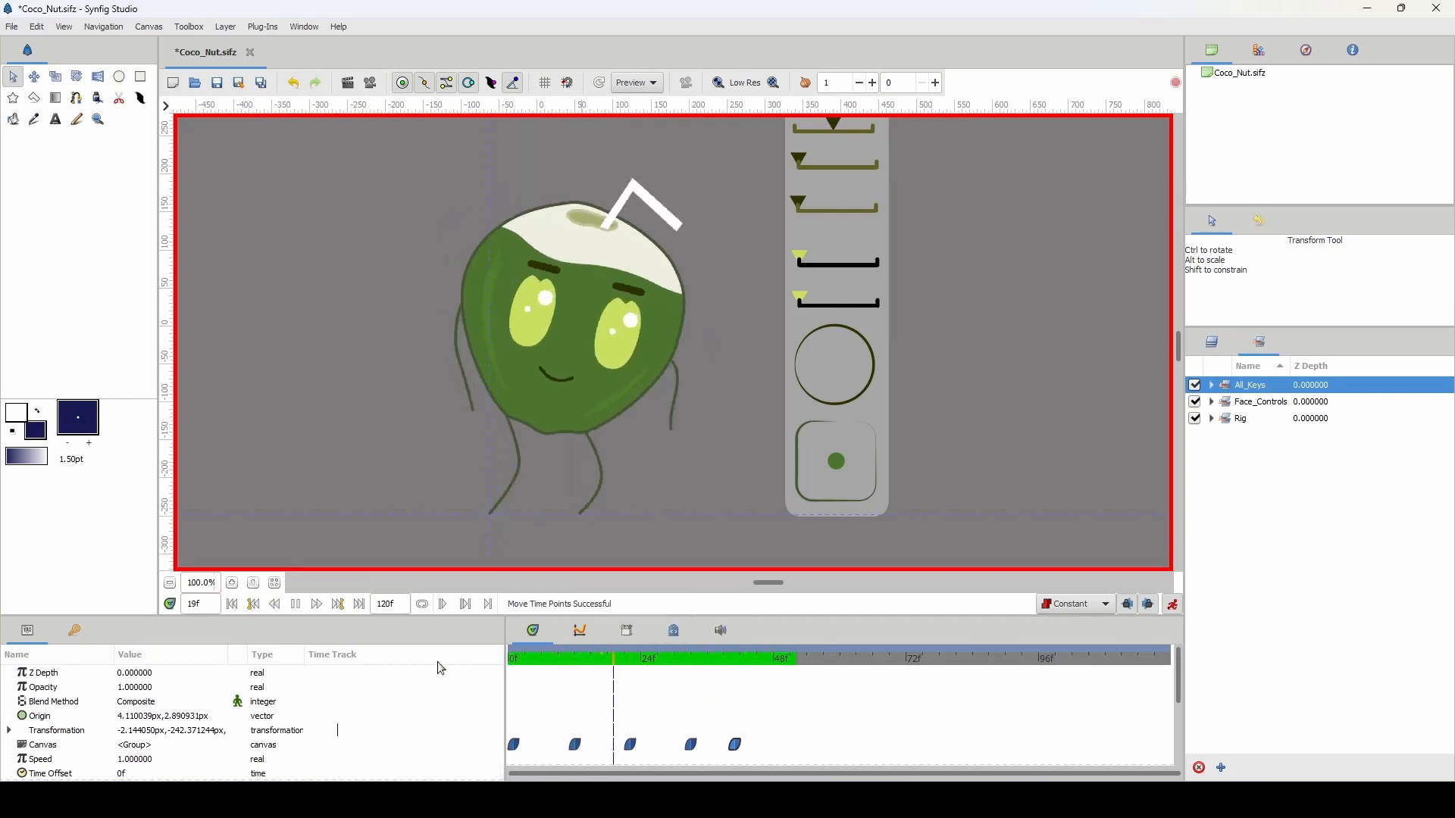
pyautogui.press('space')
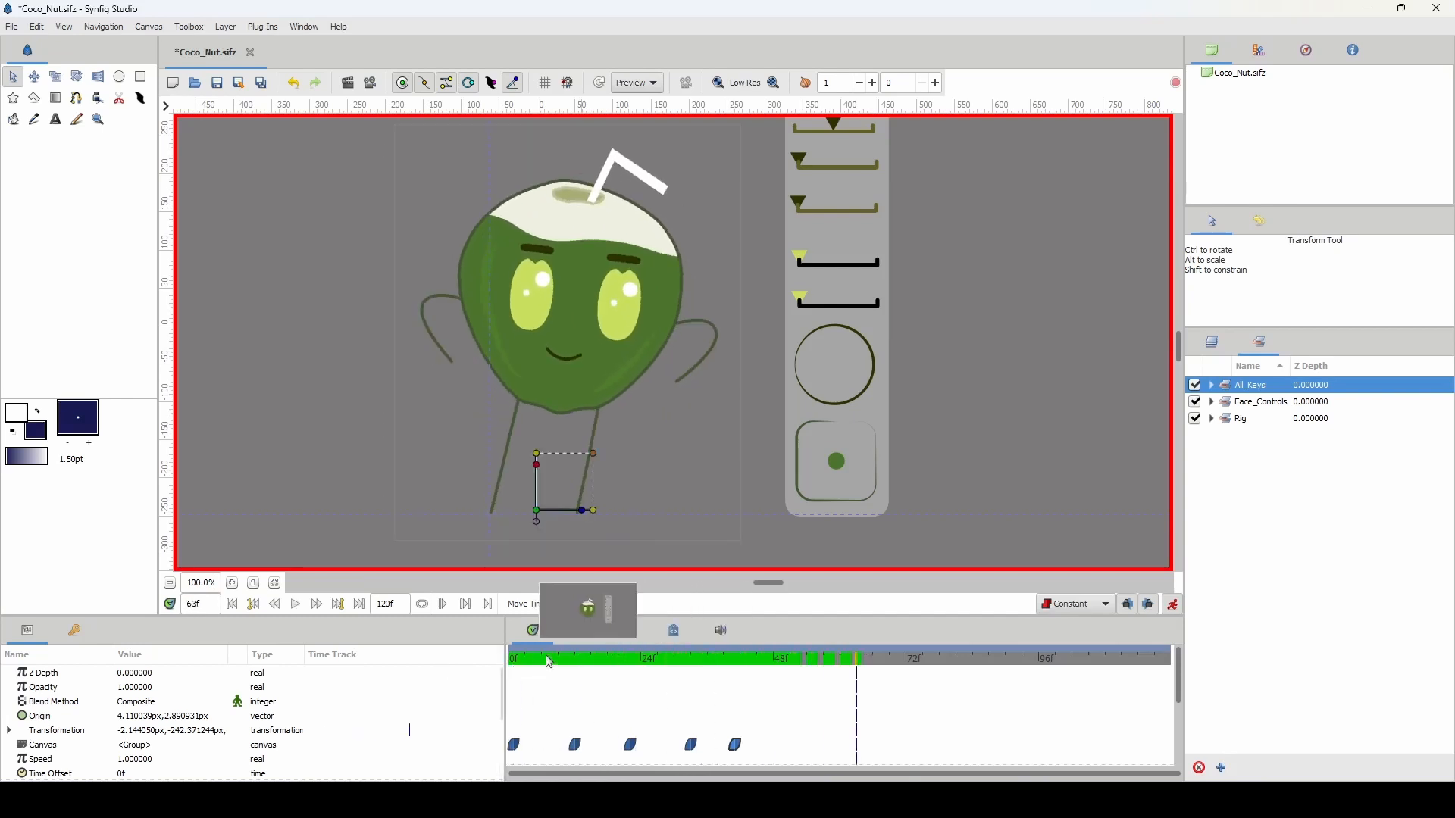
pyautogui.moveTo(684, 660); pyautogui.dragTo(605, 671)
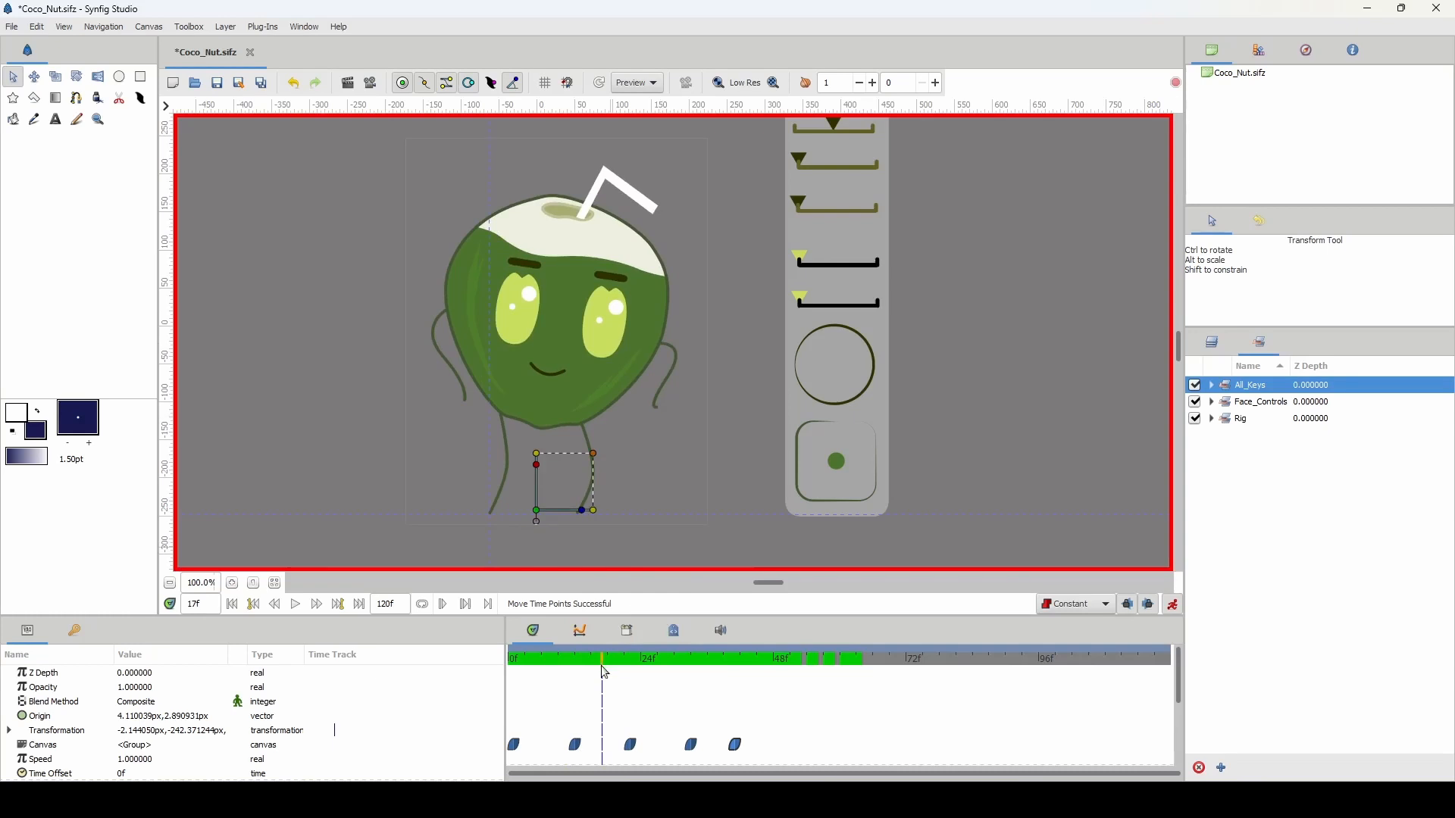
pyautogui.moveTo(592, 666); pyautogui.dragTo(525, 668)
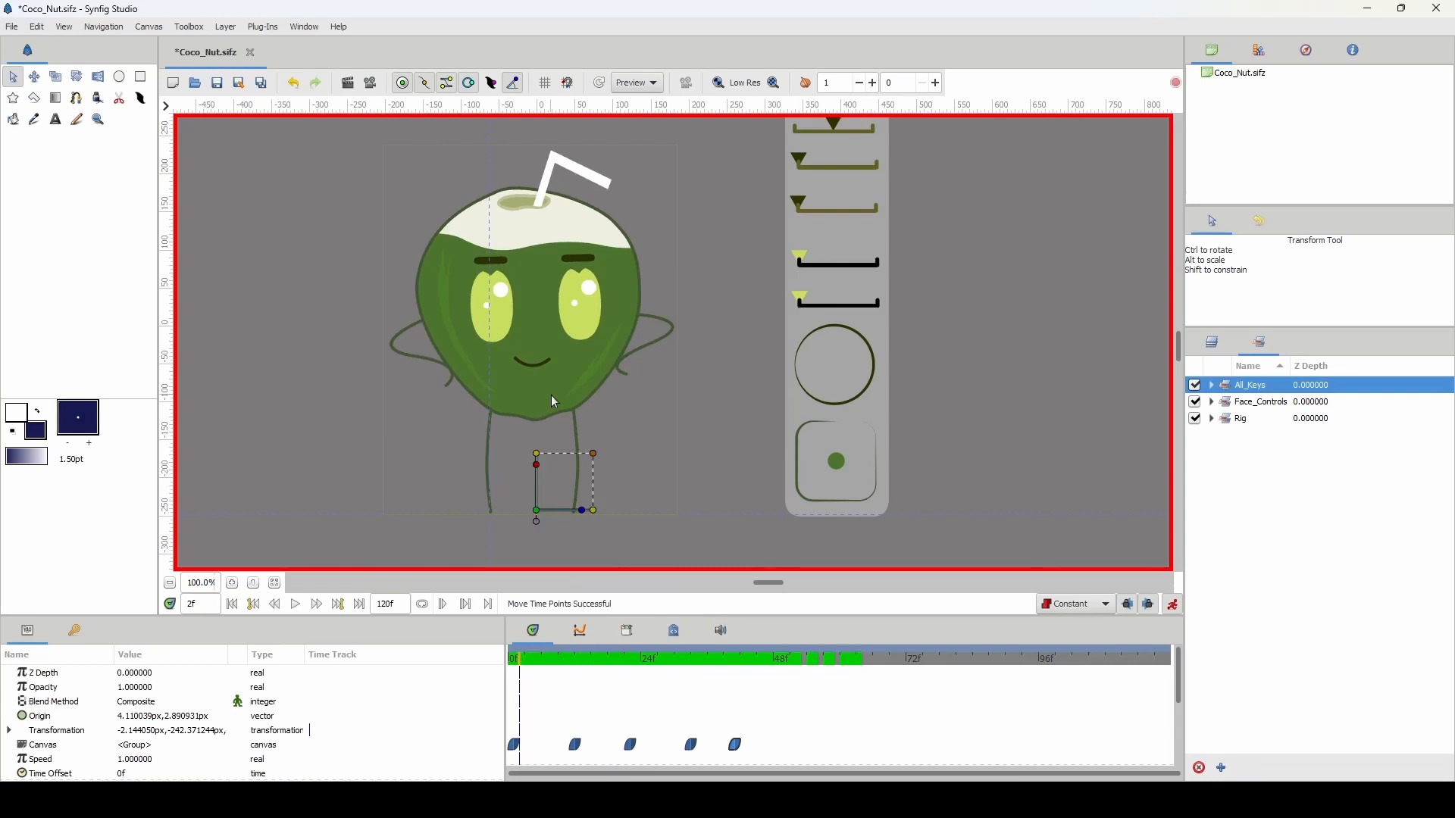
# Go to the crouch pose at frame 22 and select face_cntrl in the Face_Controls group
pyautogui.moveTo(524, 657); pyautogui.dragTo(631, 678)
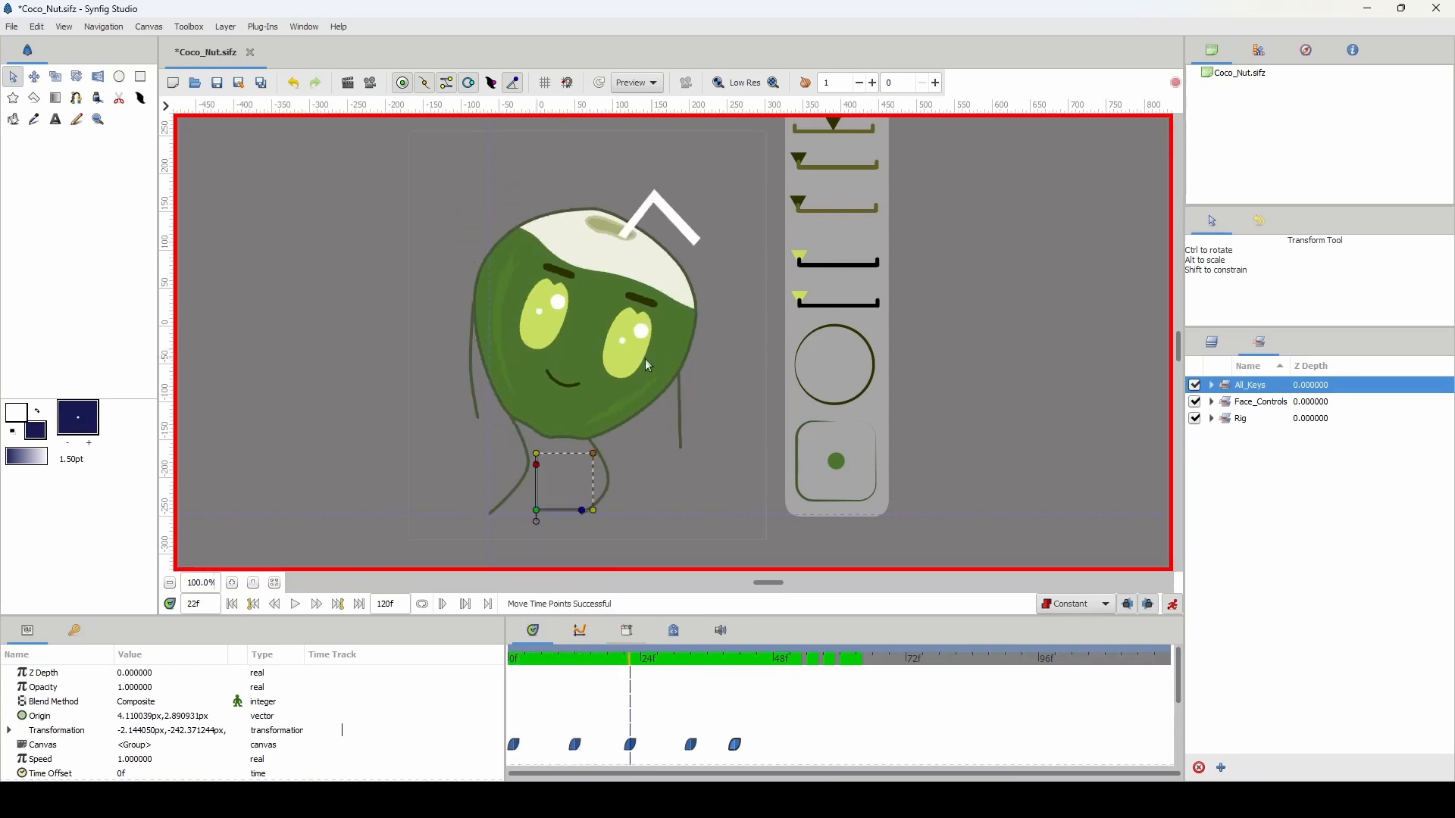
pyautogui.moveTo(644, 358); pyautogui.dragTo(624, 413)
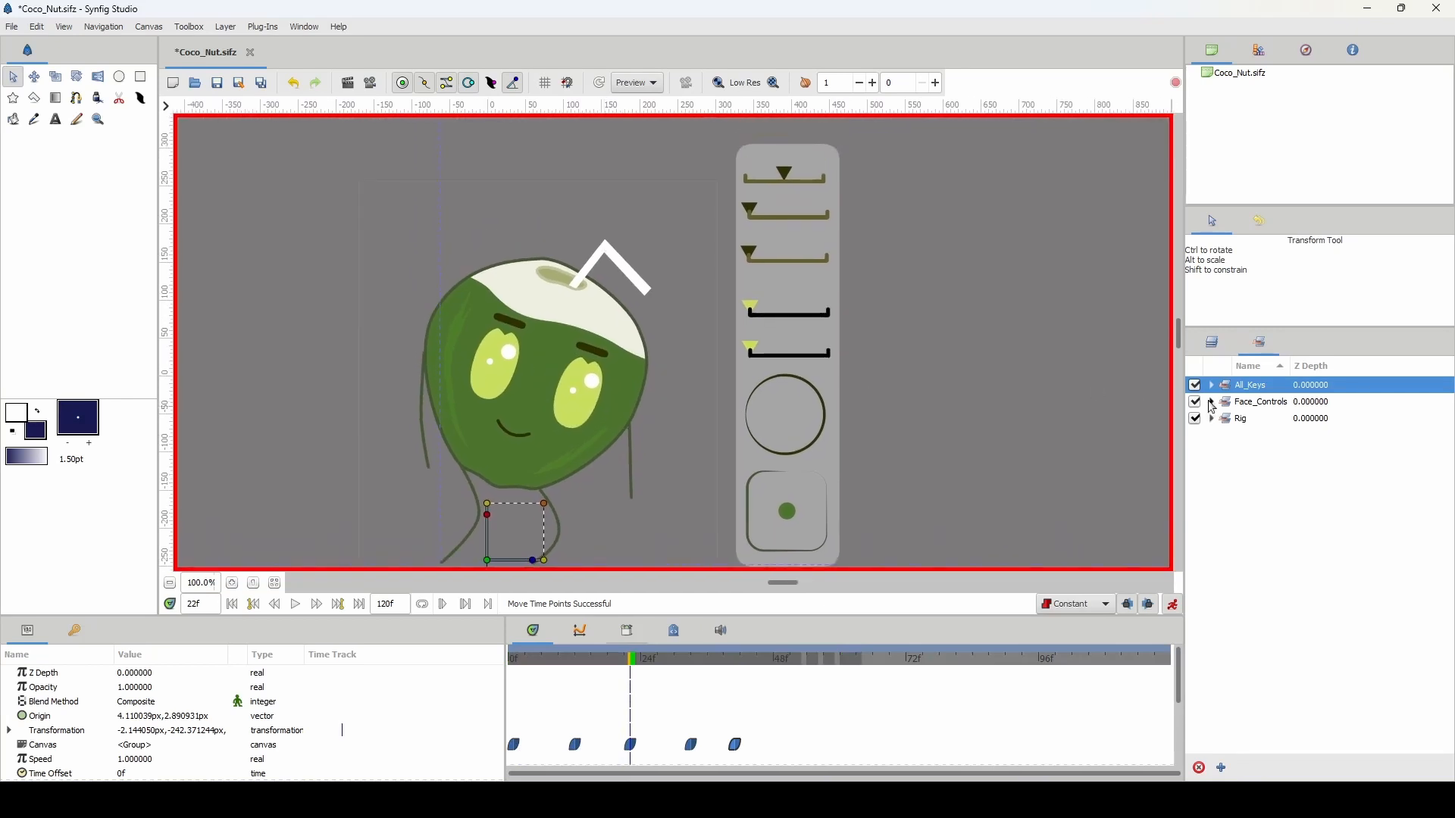
pyautogui.click(1211, 403)
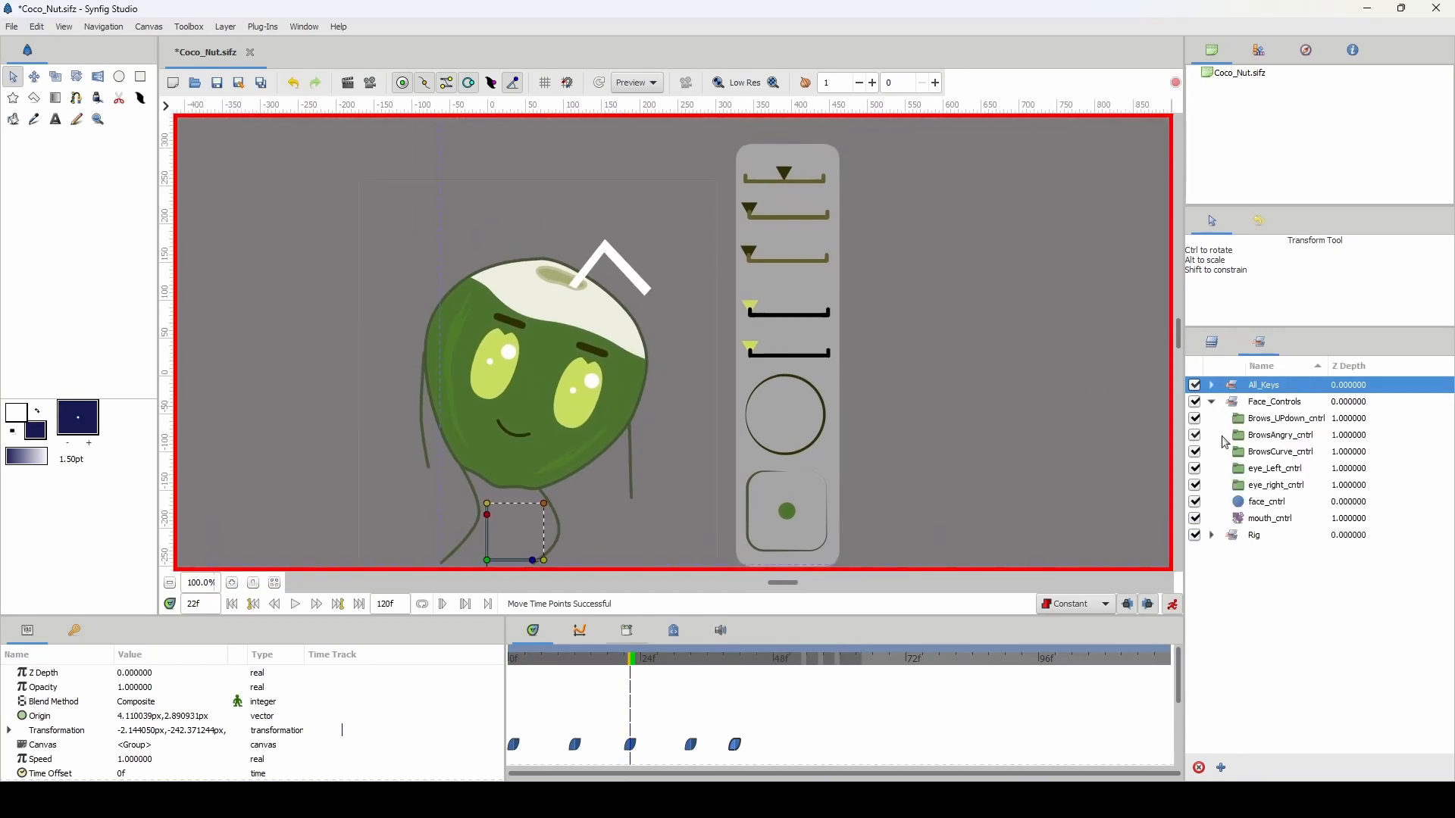
pyautogui.click(1251, 504)
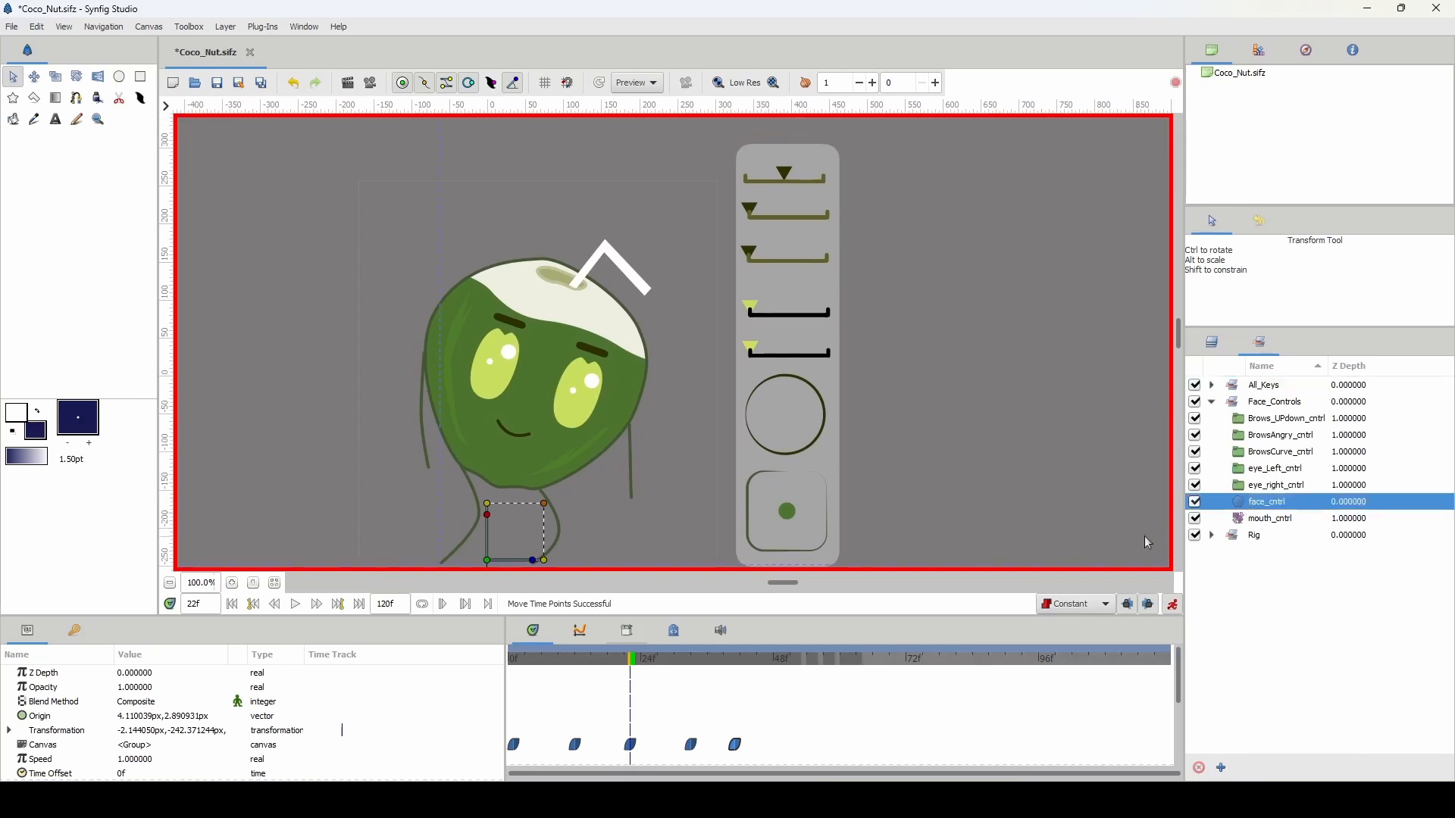
pyautogui.scroll(-2, 803, 446)
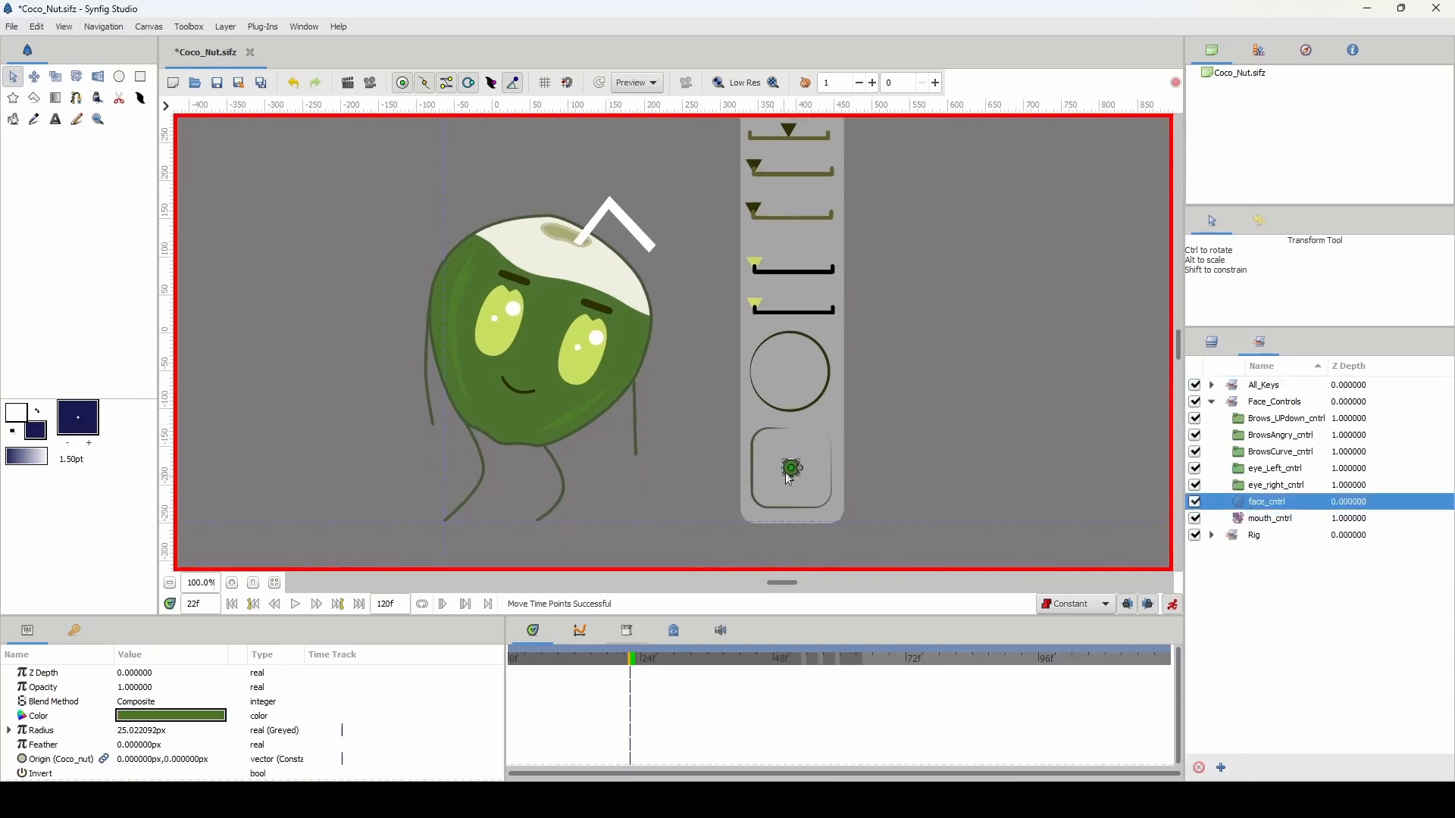
# Try keying face_cntrl at about (49, -53) px on frame 22 with an Ease In/Out waypoint
pyautogui.moveTo(795, 476); pyautogui.dragTo(811, 491)
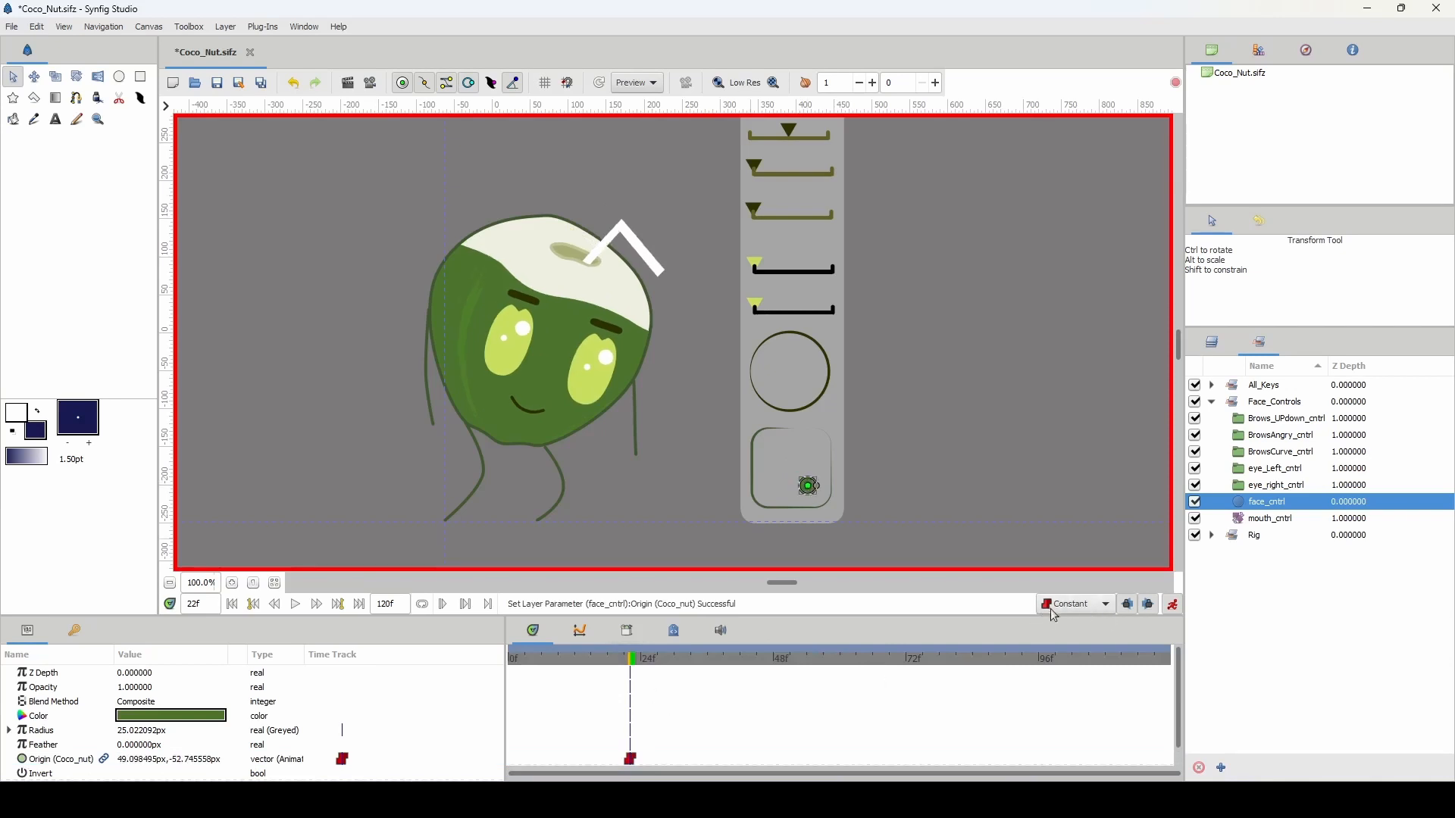
pyautogui.scroll(-1, 755, 708)
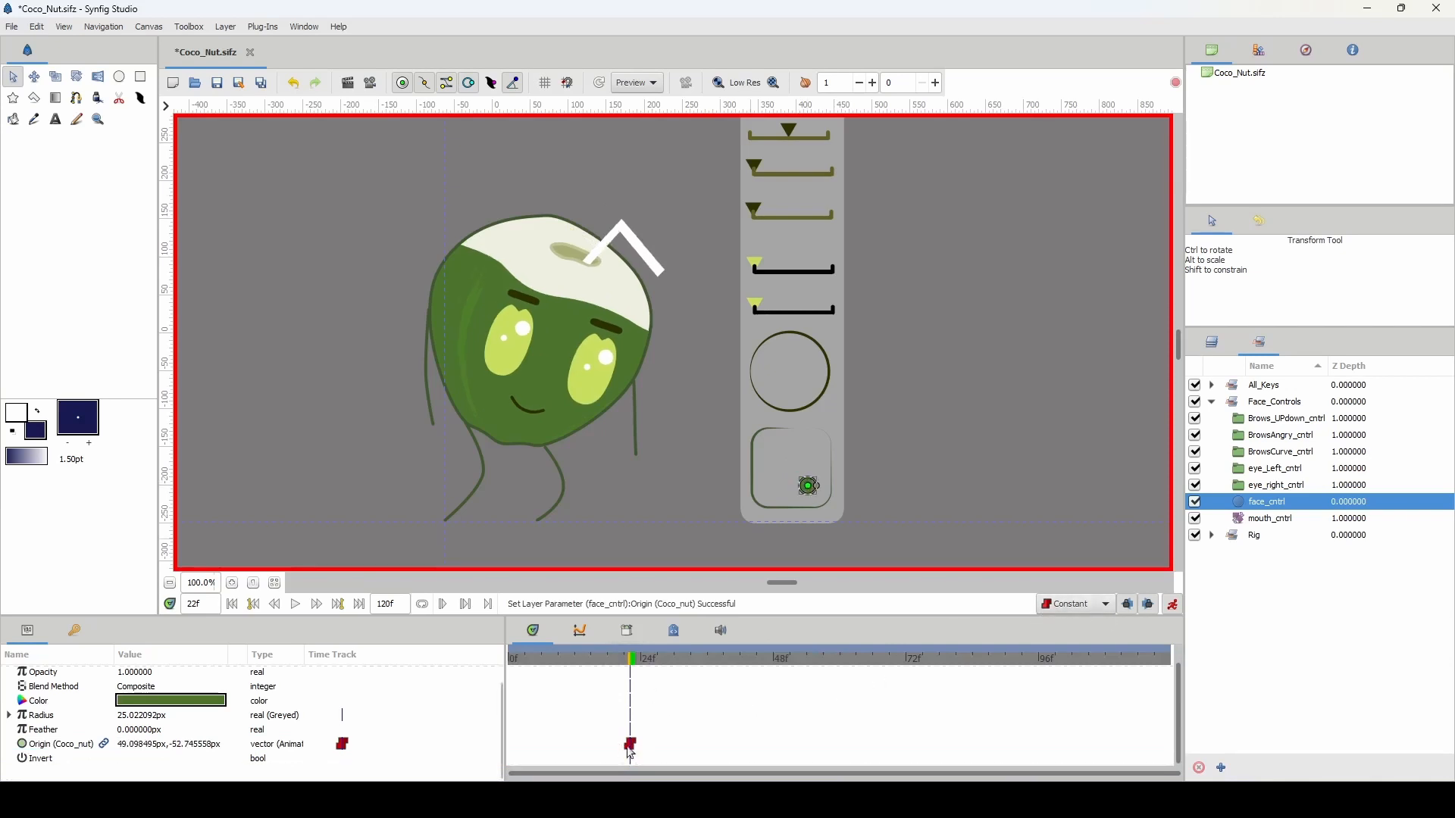
pyautogui.rightClick(631, 750)
pyautogui.click(659, 715)
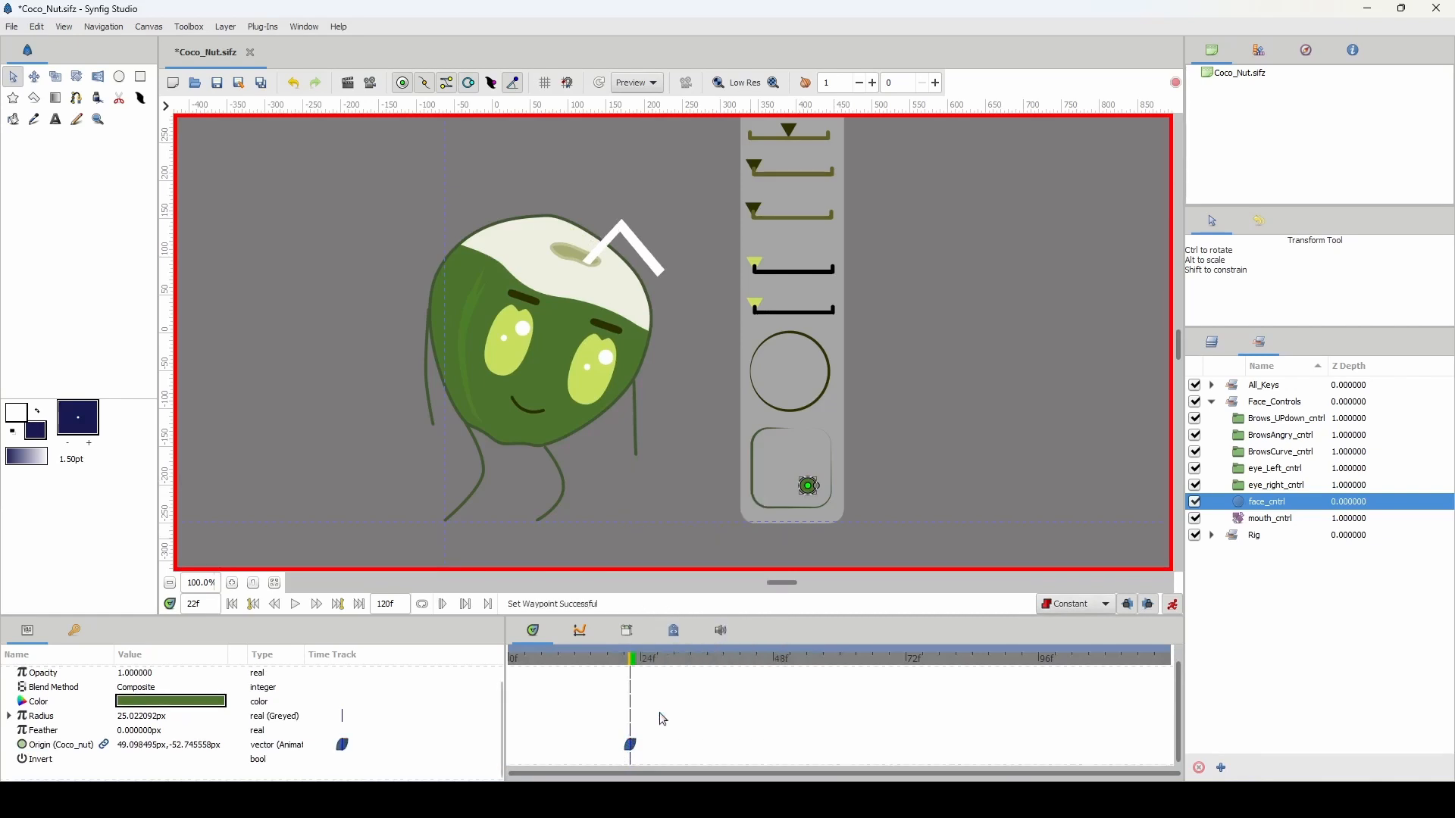
# Set the default interpolation for new waypoints to Ease In/Out
pyautogui.click(1064, 604)
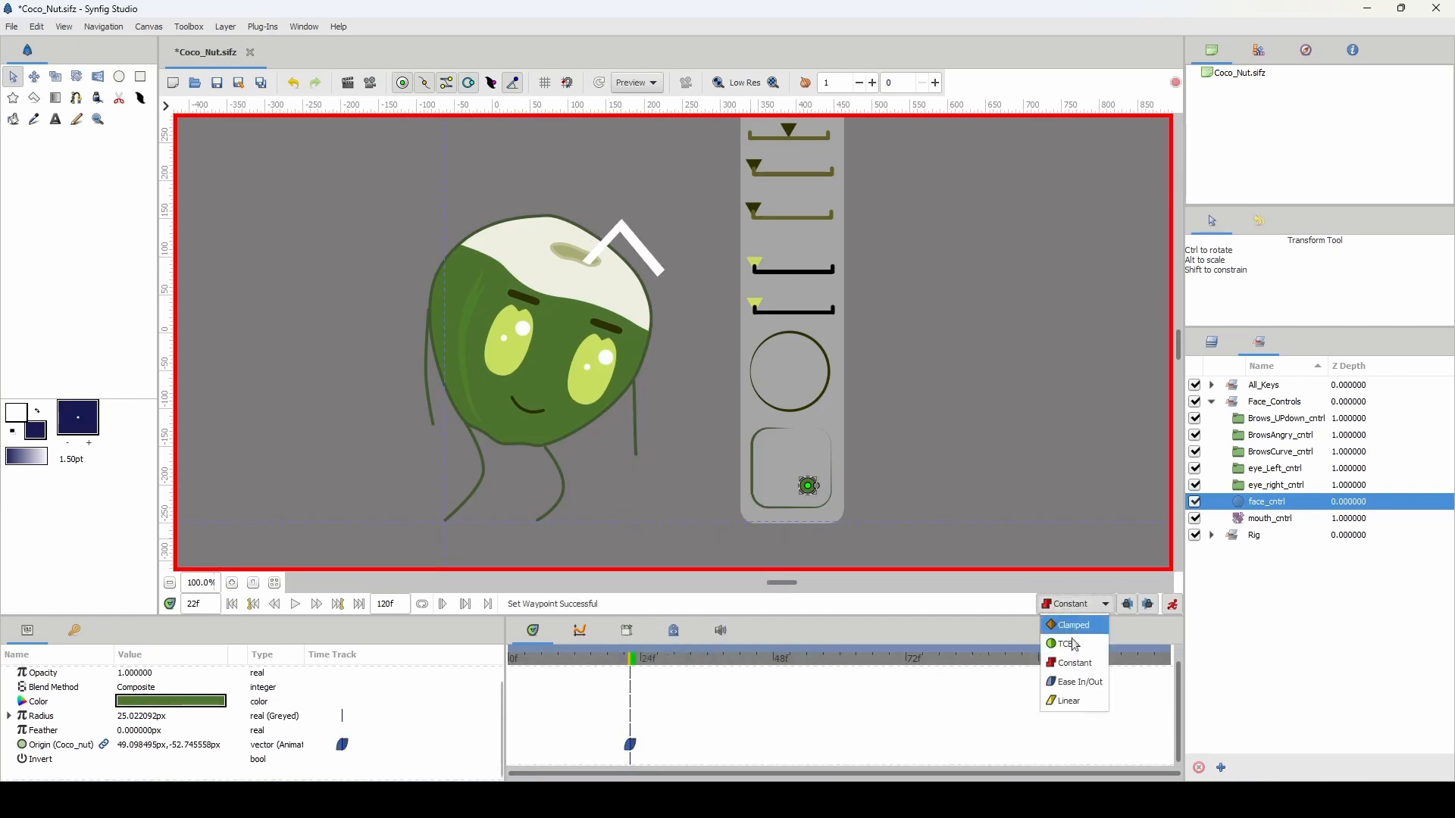
pyautogui.click(1082, 686)
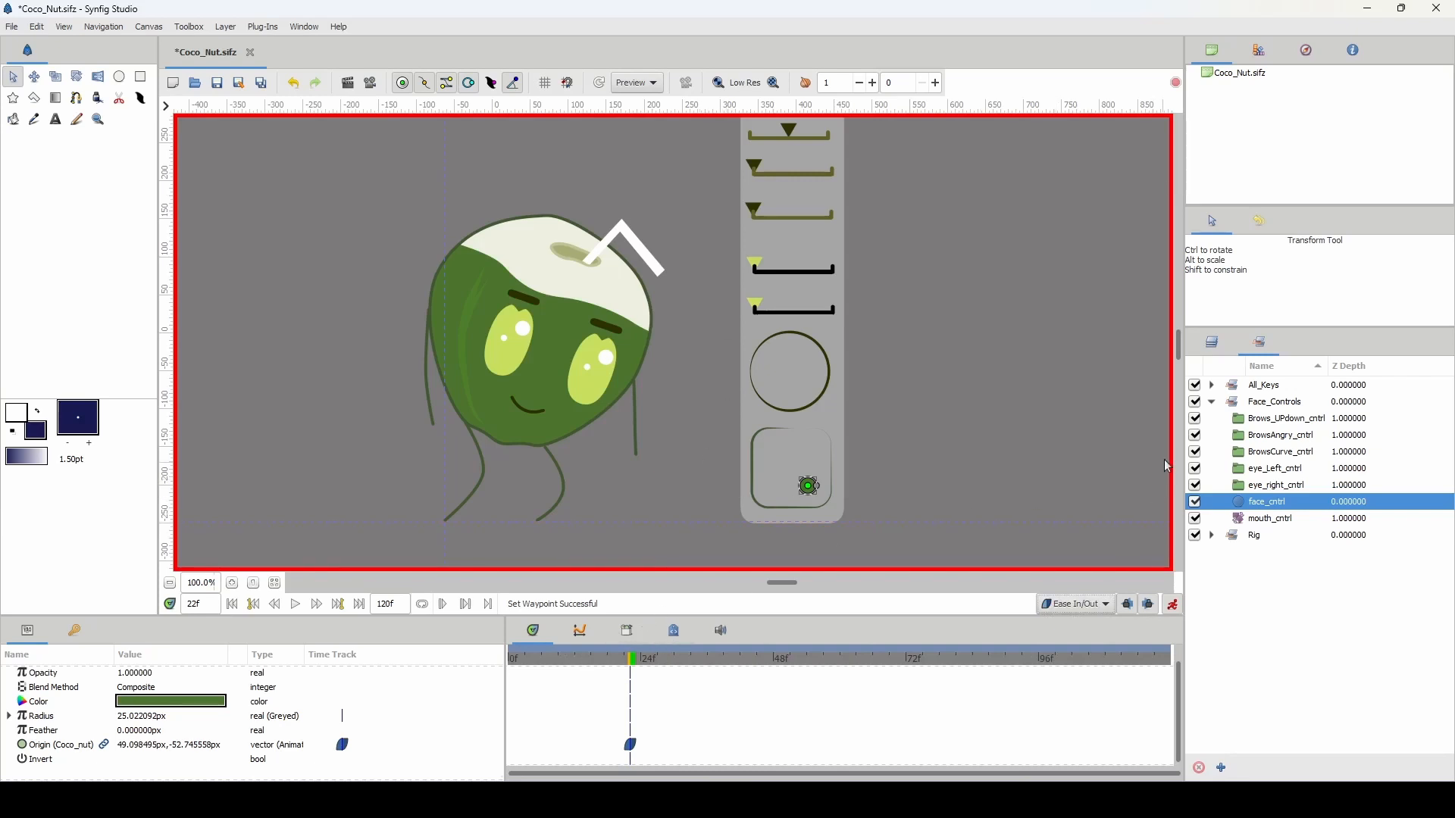
# Undo the face_cntrl waypoint's interpolation change and the face_cntrl move
pyautogui.moveTo(535, 658); pyautogui.dragTo(570, 663)
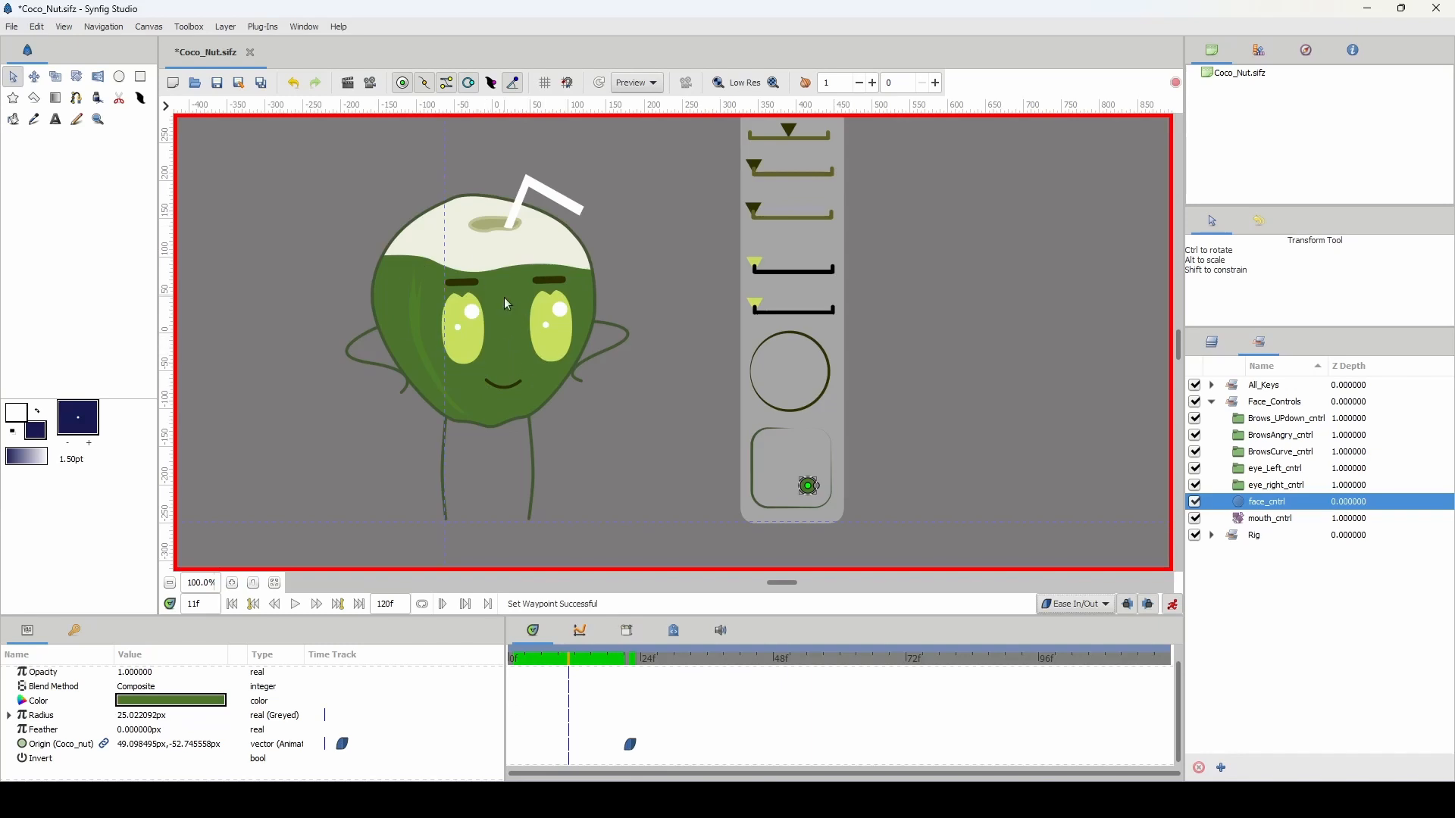
pyautogui.click(293, 83)
pyautogui.click(294, 84)
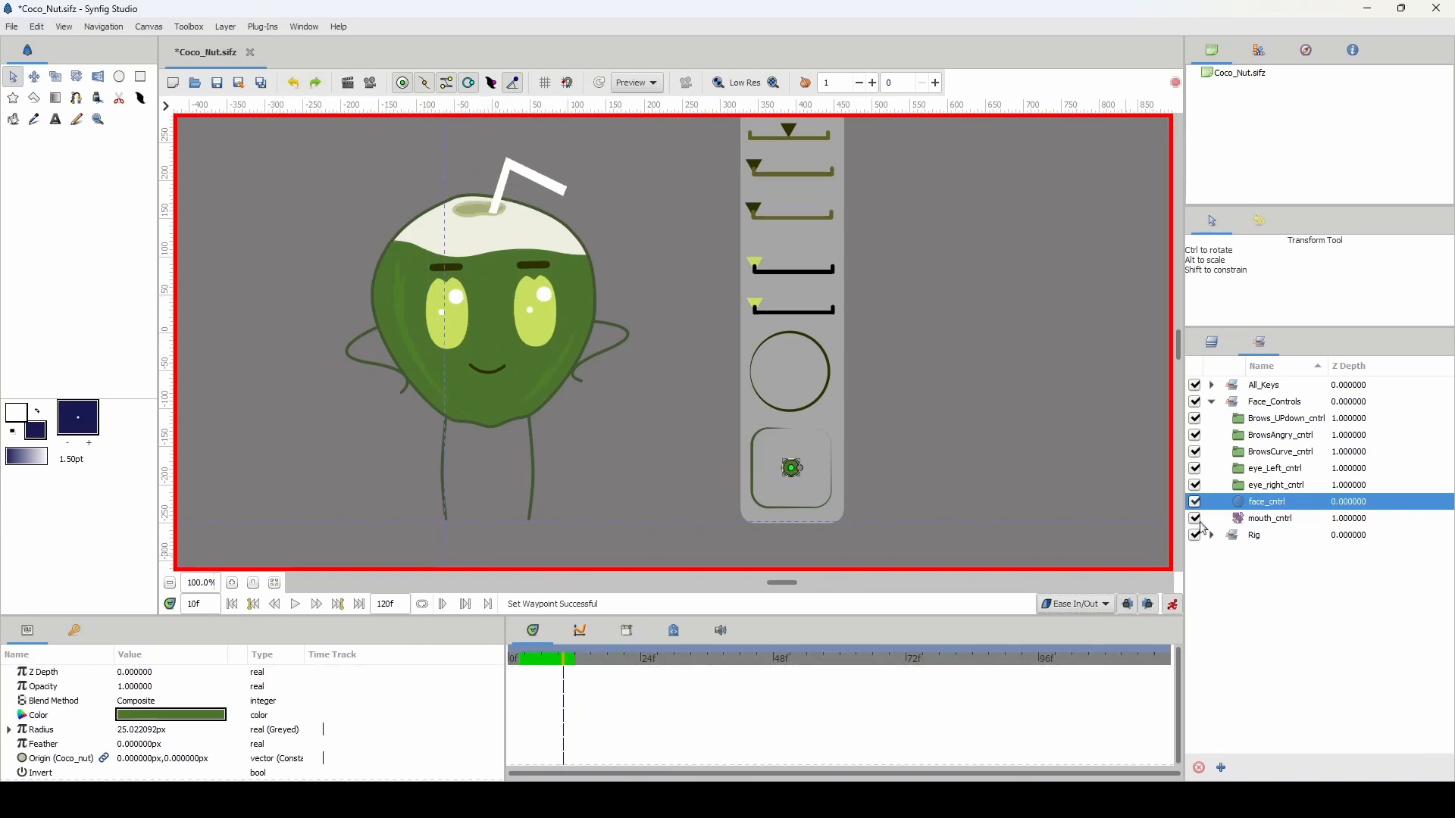
# Key face_cntrl at its neutral position on frame 10 and at about (49, -64) px on frame 23
pyautogui.click(793, 470)
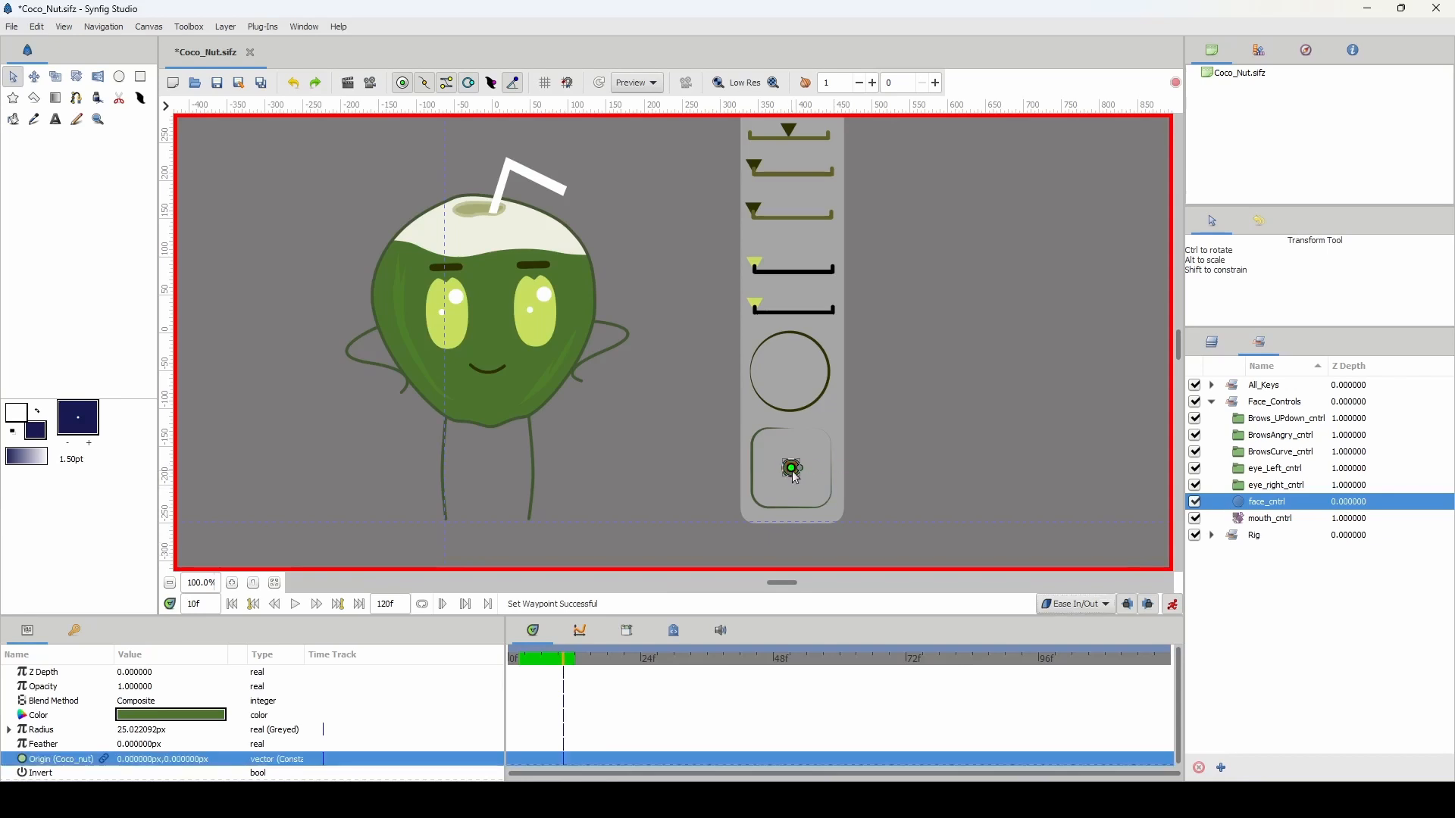
pyautogui.moveTo(578, 660); pyautogui.dragTo(637, 670)
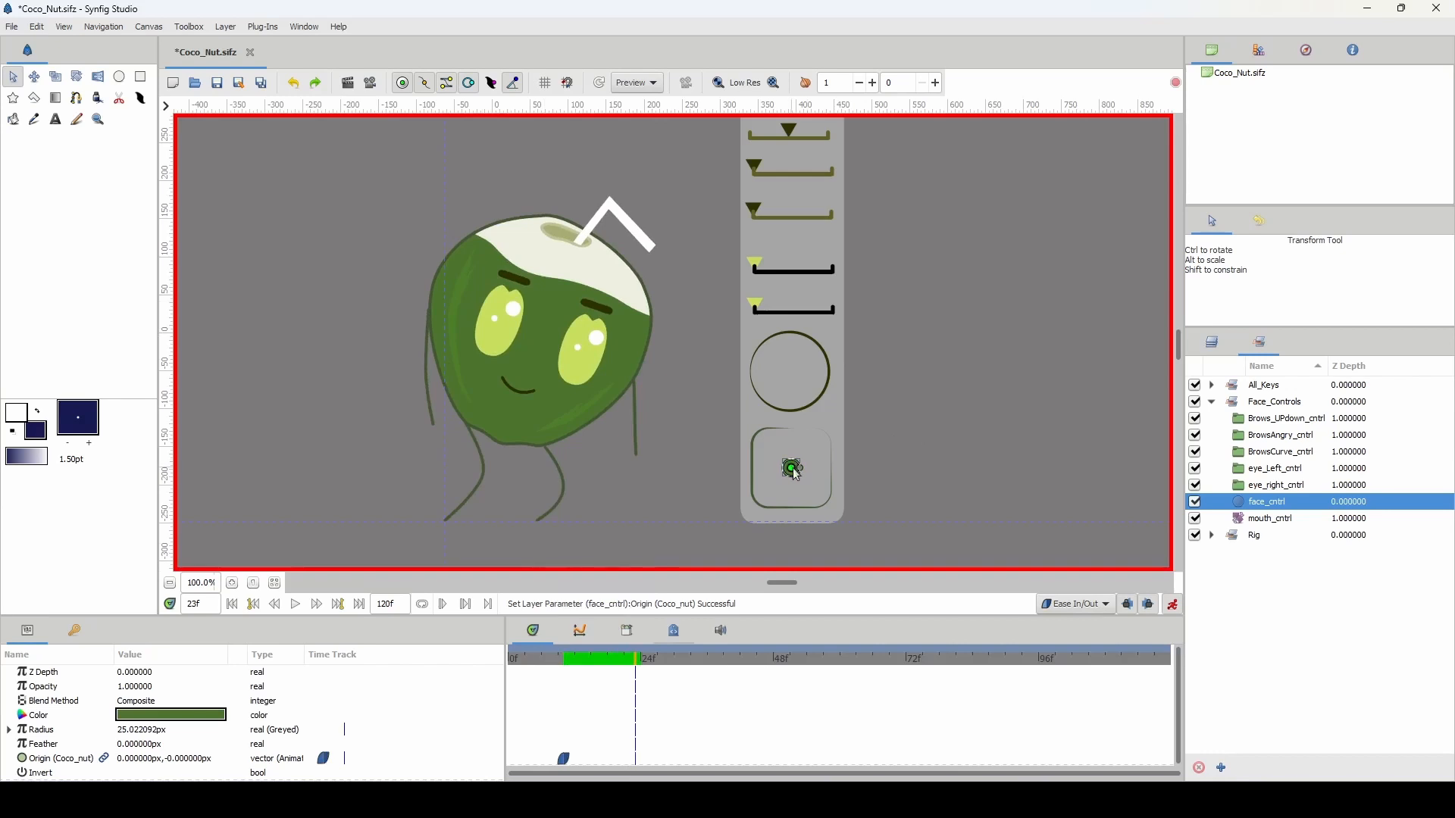
pyautogui.moveTo(794, 470); pyautogui.dragTo(807, 491)
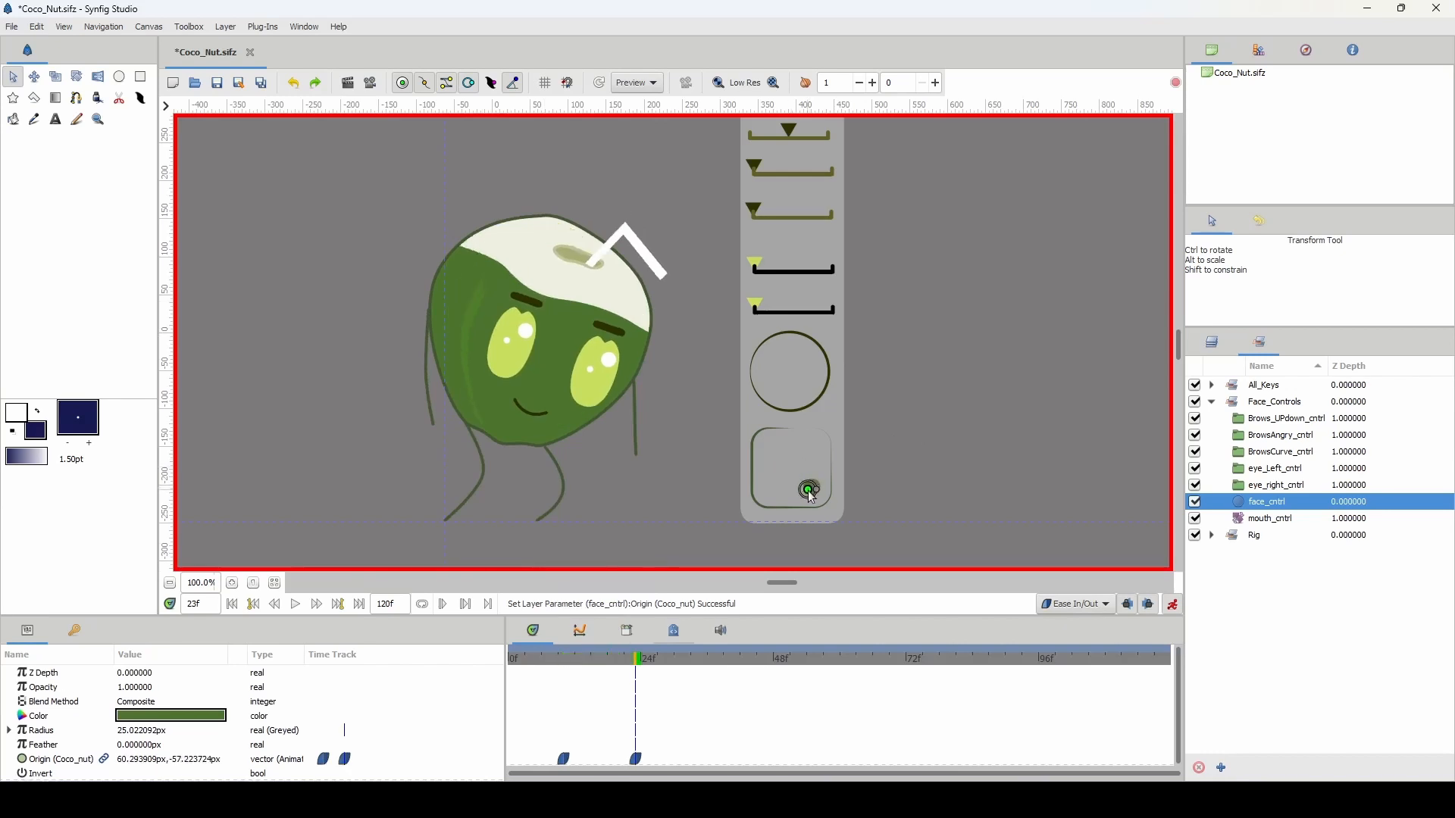
pyautogui.click(808, 491)
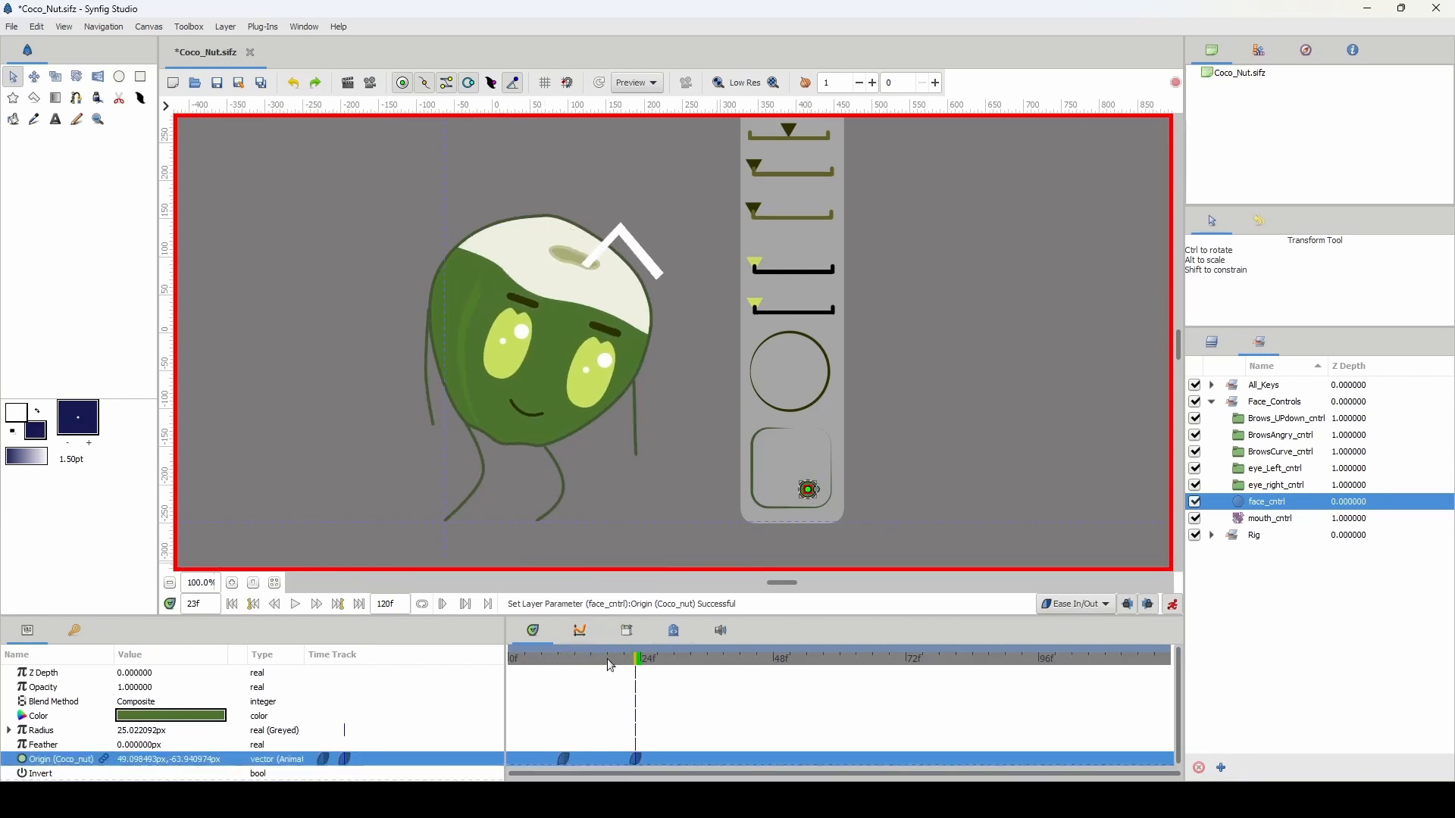
# Play the animation from frame 0 to check the face turn against the body crouch
pyautogui.moveTo(611, 659); pyautogui.dragTo(536, 659)
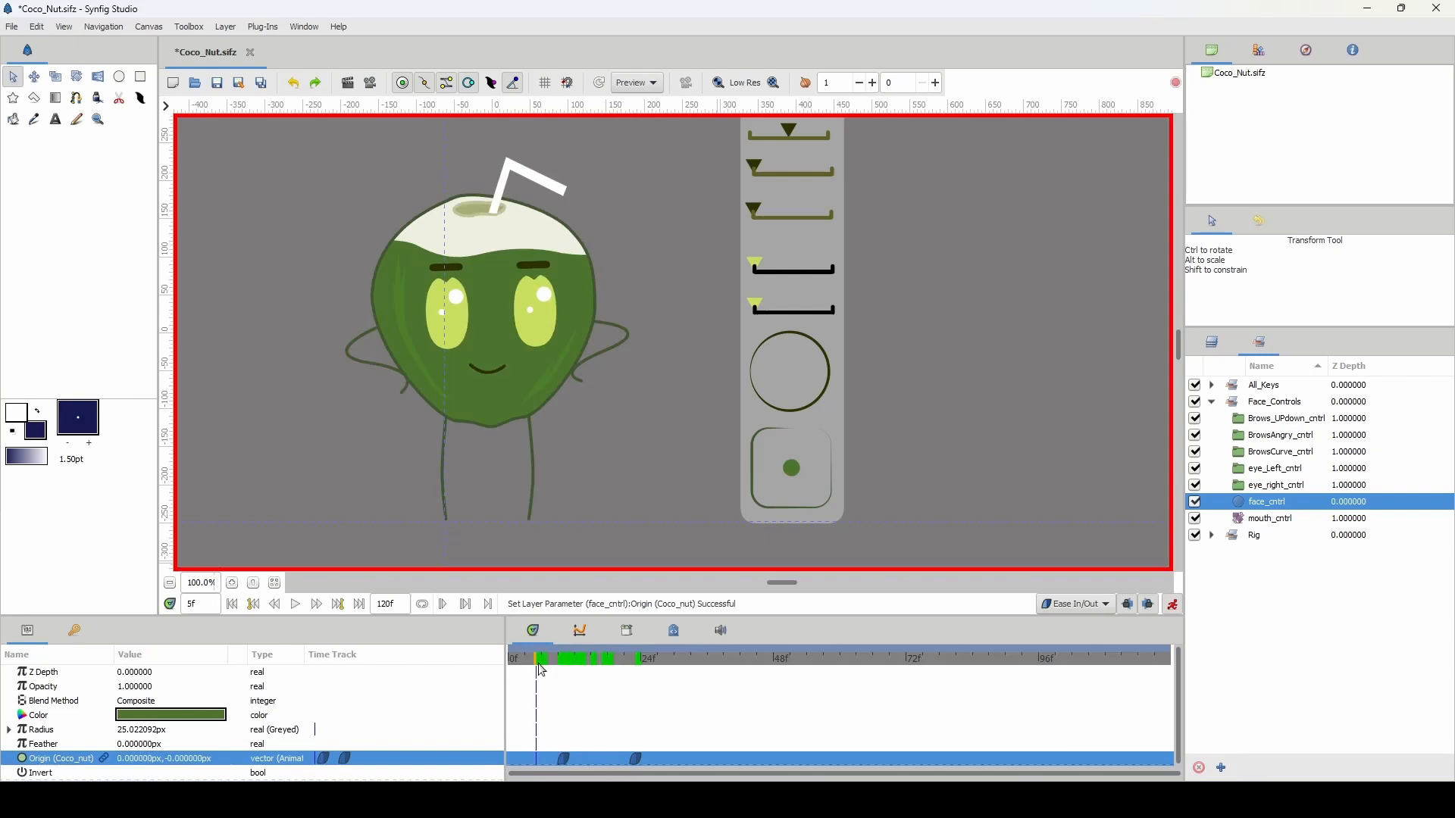
pyautogui.click(689, 87)
pyautogui.click(688, 87)
pyautogui.press('space')
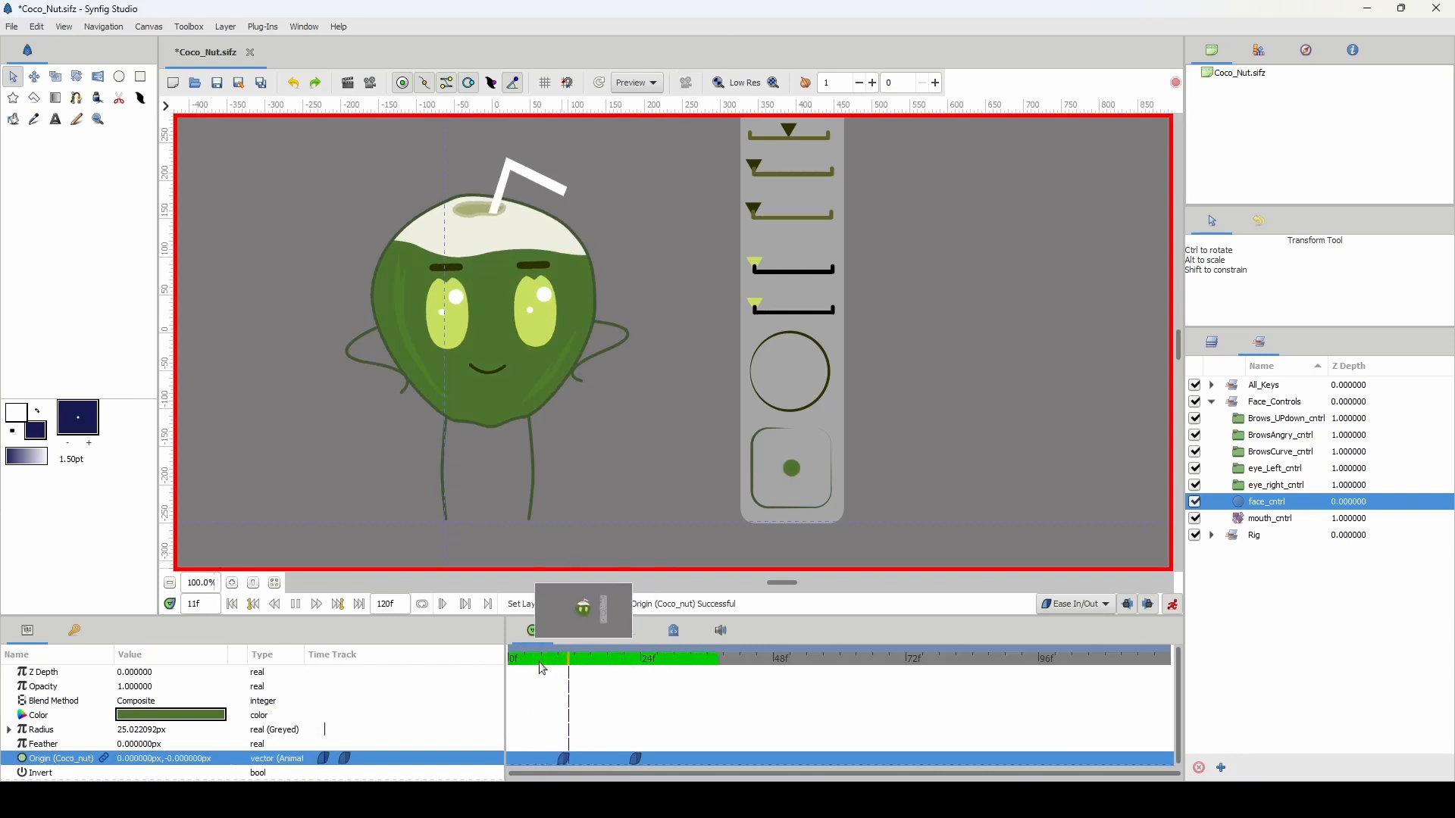
pyautogui.press('space')
pyautogui.moveTo(539, 662); pyautogui.dragTo(494, 656)
pyautogui.press('space')
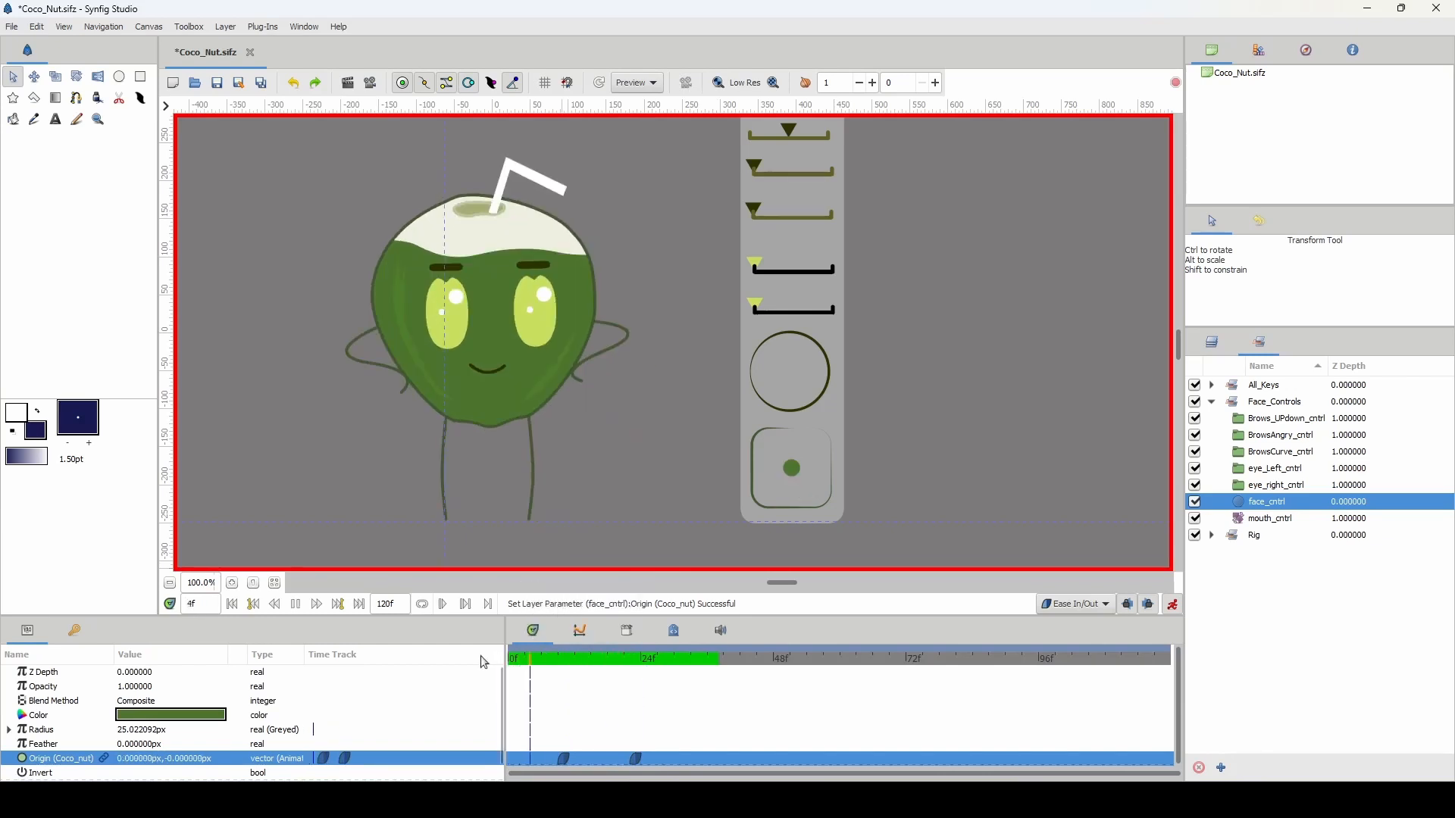
pyautogui.press('space')
pyautogui.moveTo(589, 665)
pyautogui.mouseDown()
pyautogui.moveTo(553, 665)
pyautogui.moveTo(611, 665)
pyautogui.moveTo(570, 672)
pyautogui.mouseUp()
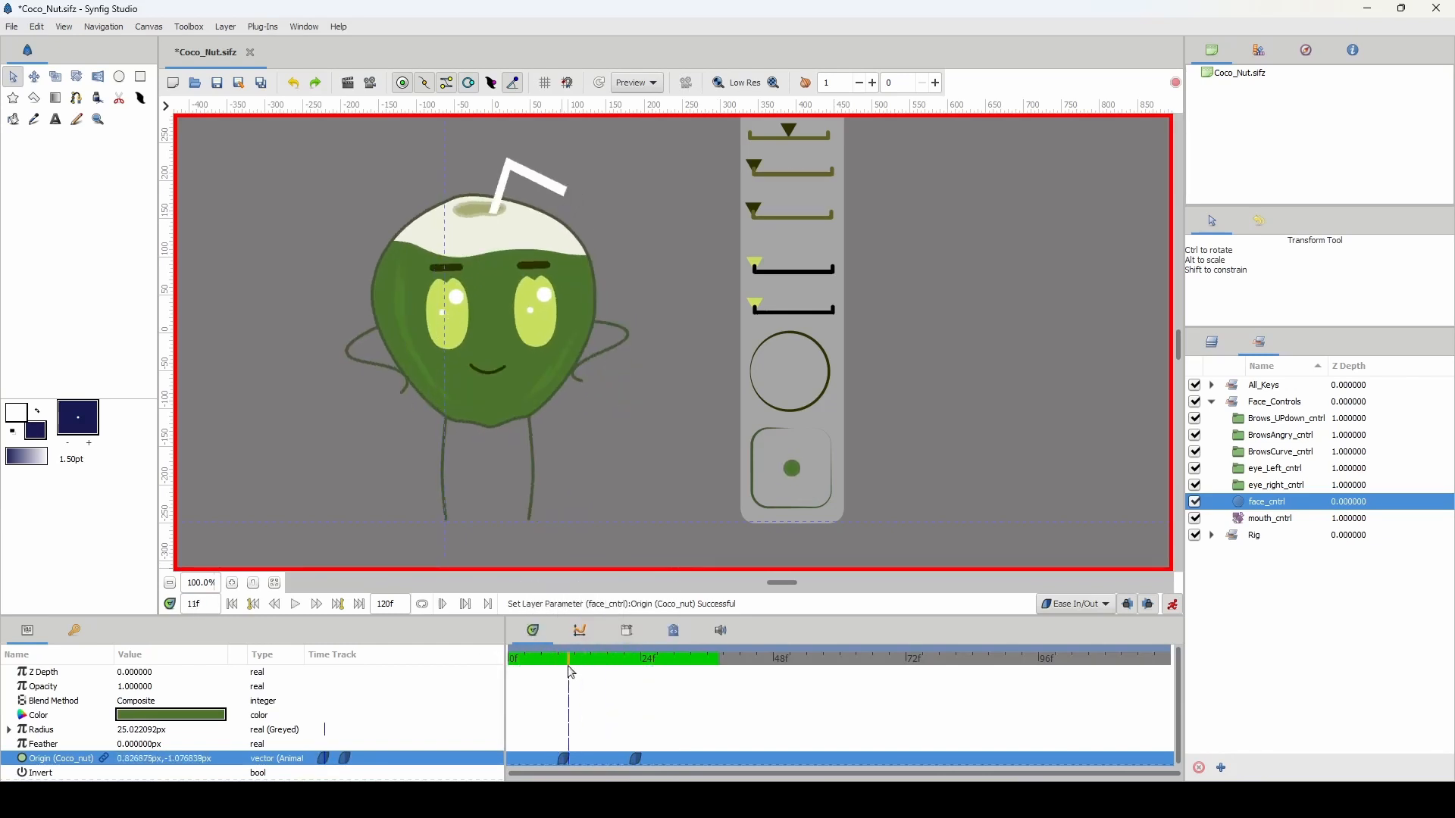
# Compare with the All_Keys waypoints, and copy the frame 23 face_cntrl waypoint to frame 33 to hold the face turn
pyautogui.click(1228, 388)
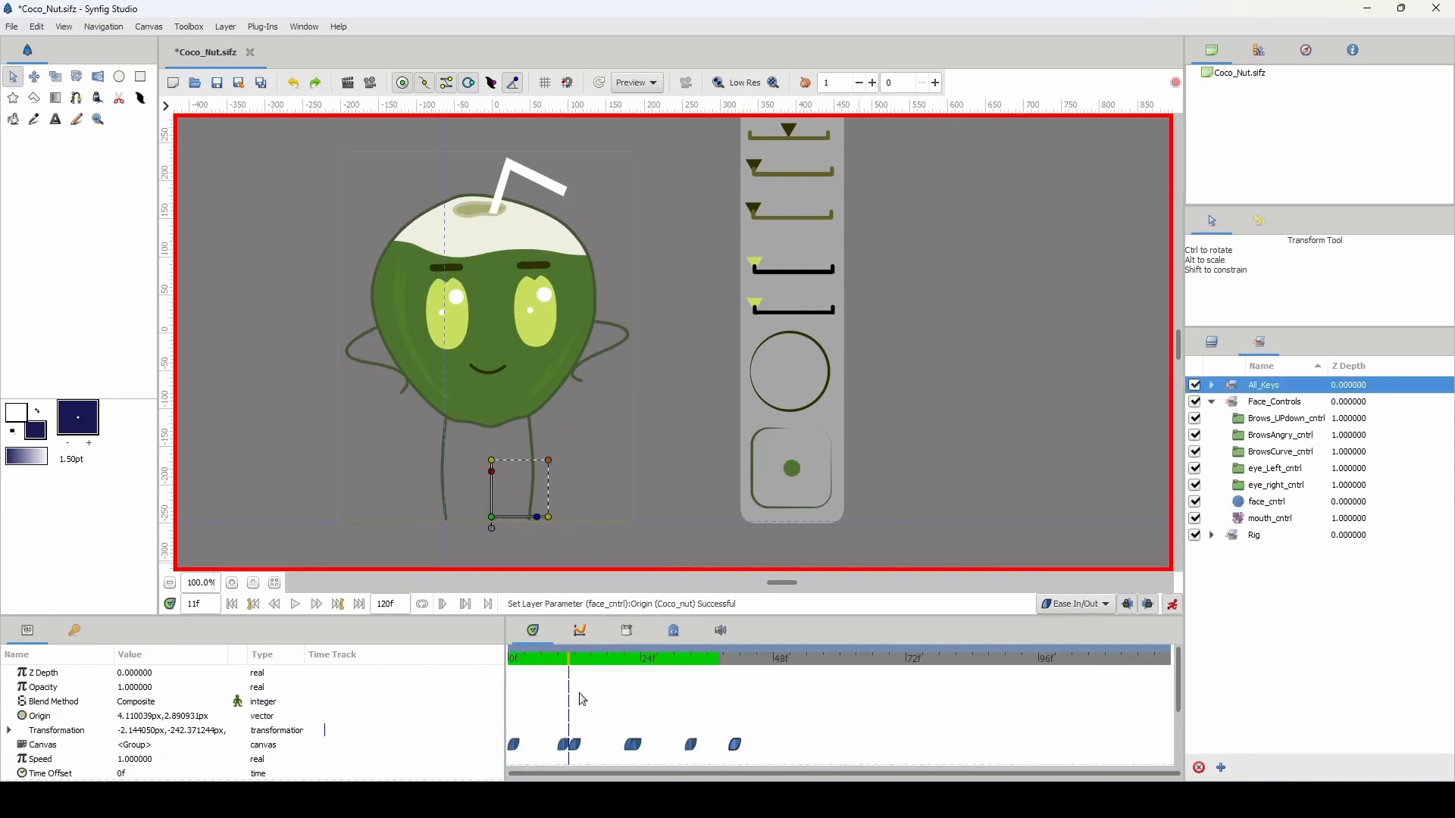
pyautogui.moveTo(571, 665); pyautogui.dragTo(734, 693)
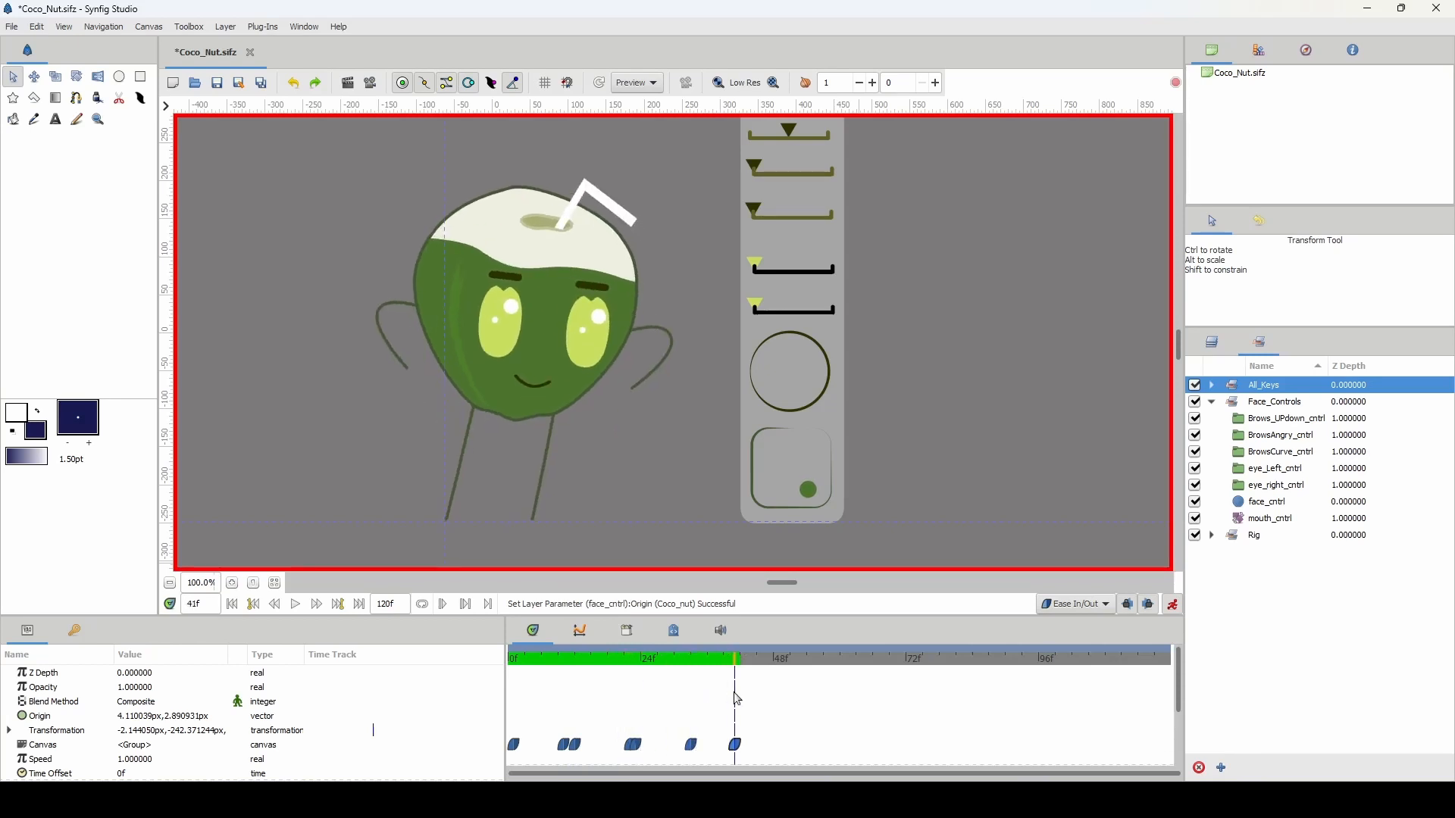
pyautogui.click(1241, 507)
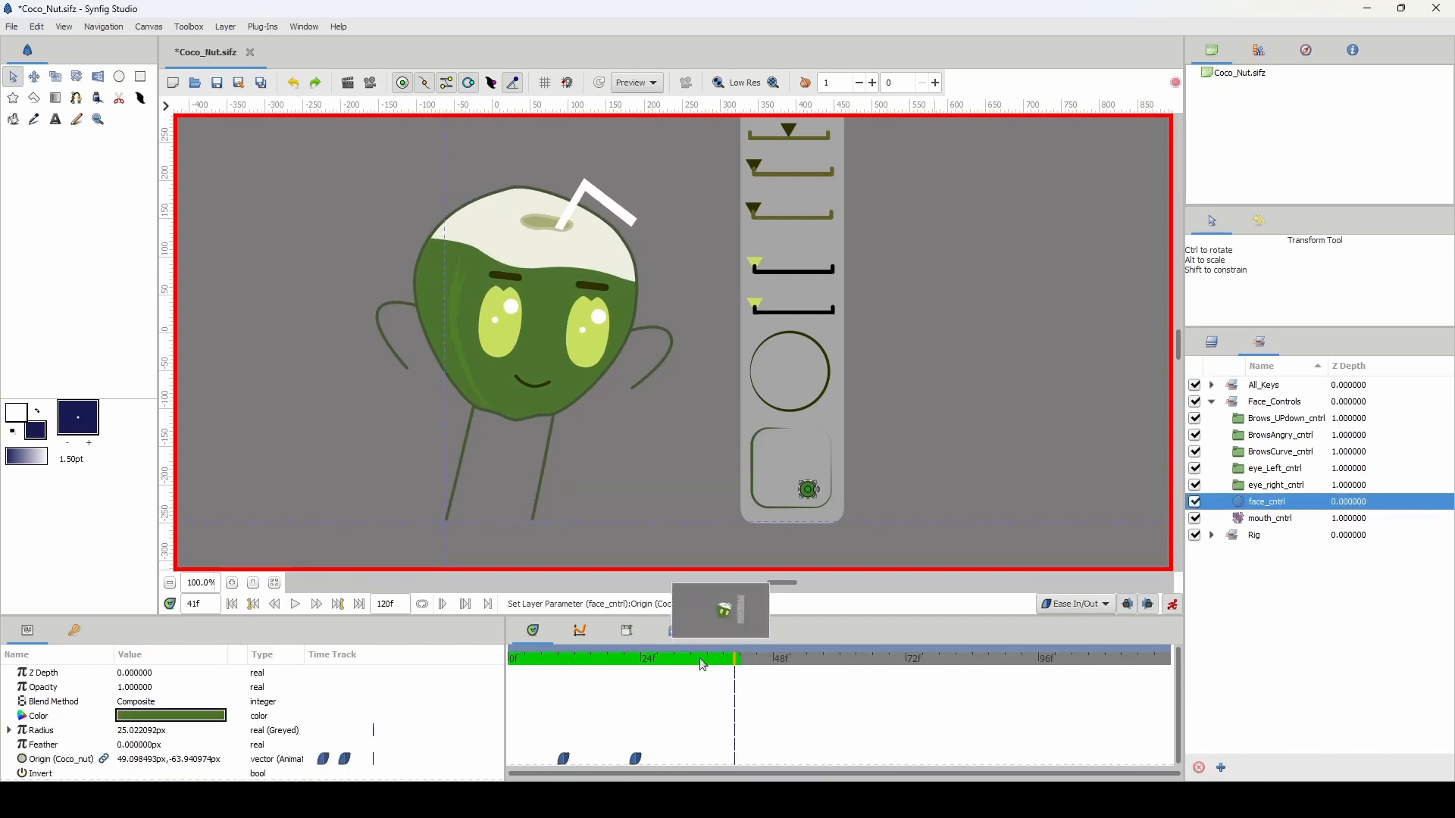
pyautogui.moveTo(692, 760); pyautogui.dragTo(700, 691)
pyautogui.click(642, 675)
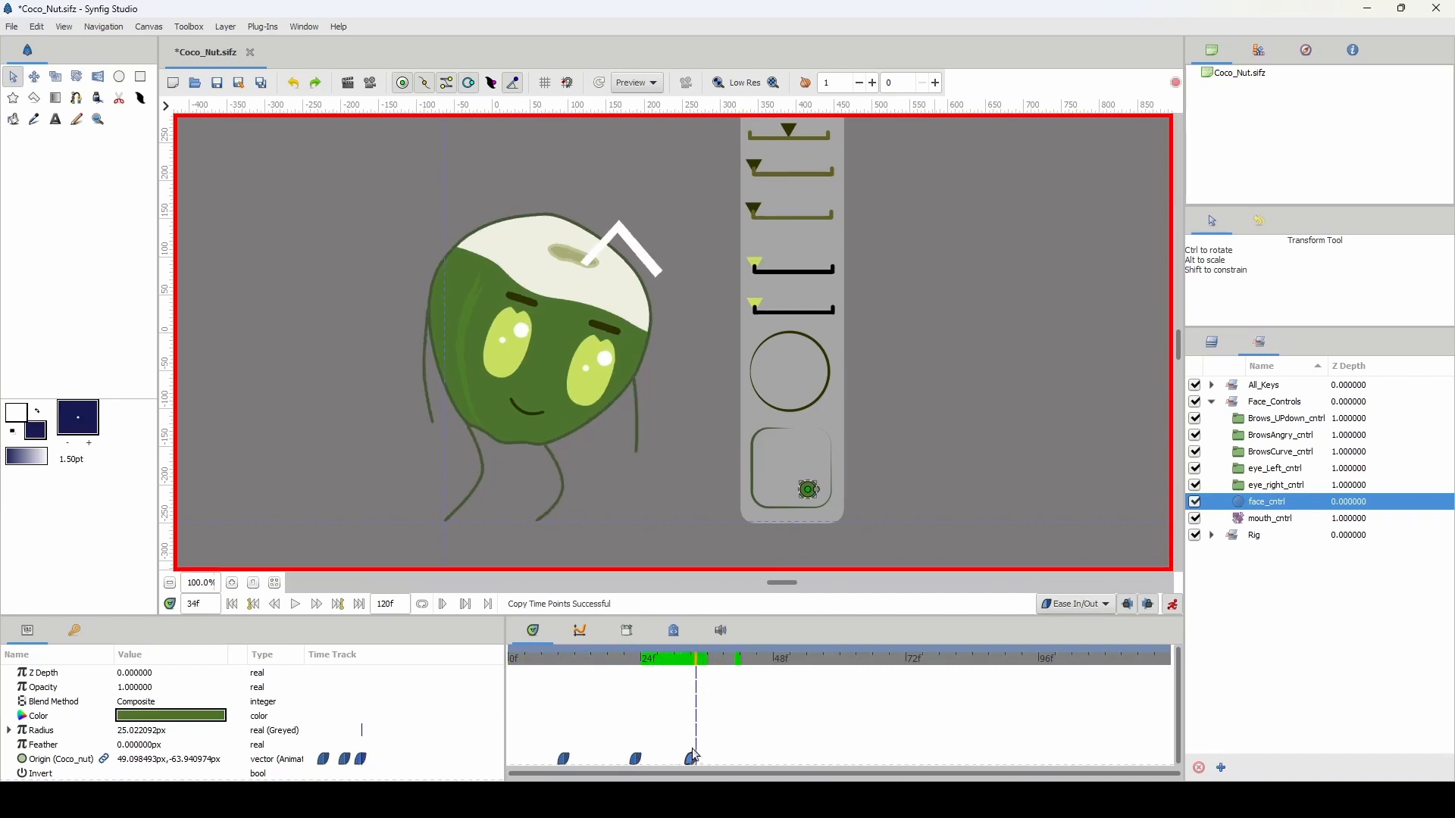
# Key face_cntrl at about (74, 75) px on frame 42 so the face looks up in the final pose
pyautogui.click(724, 671)
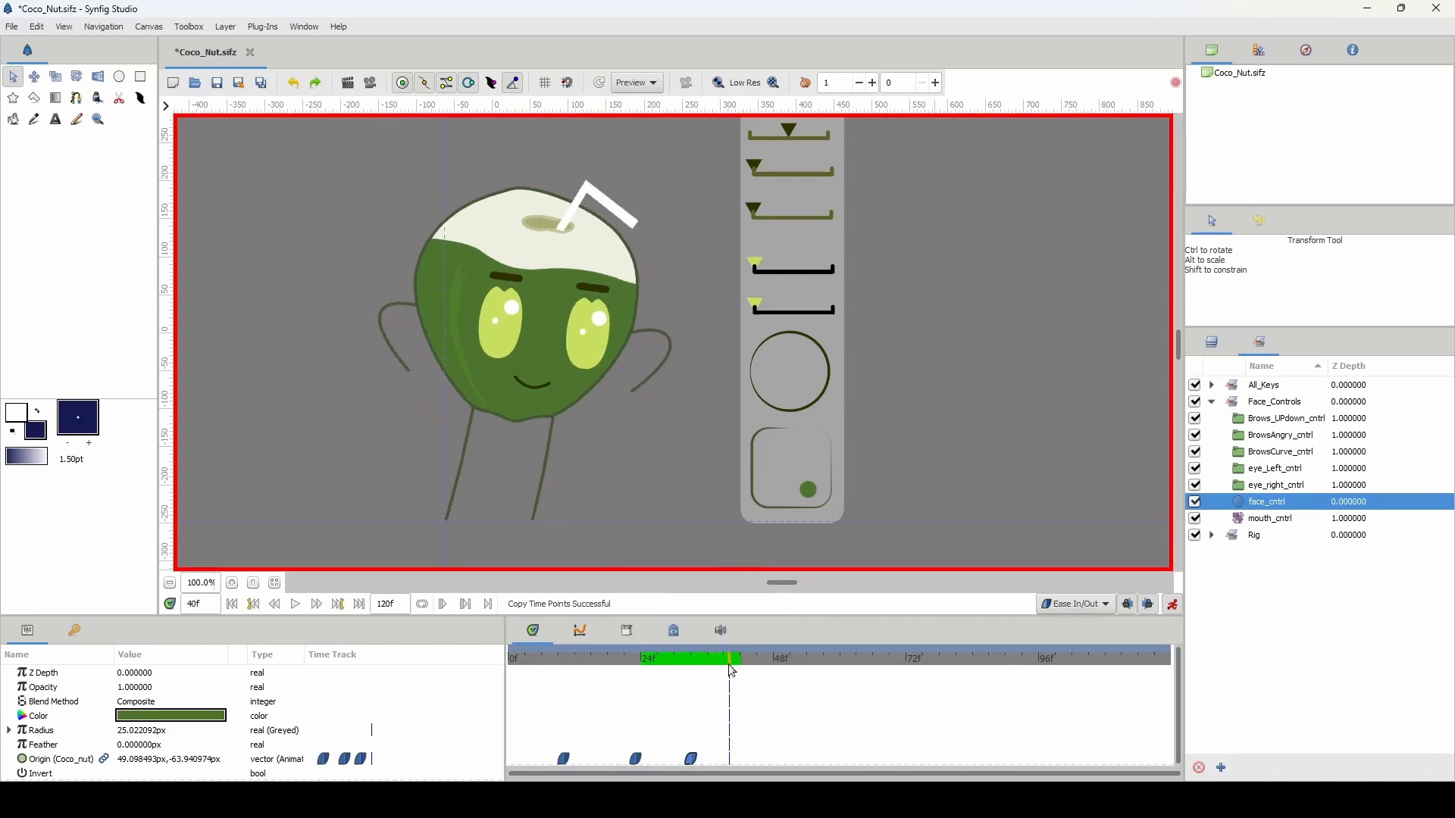
pyautogui.click(739, 672)
pyautogui.moveTo(808, 489); pyautogui.dragTo(821, 450)
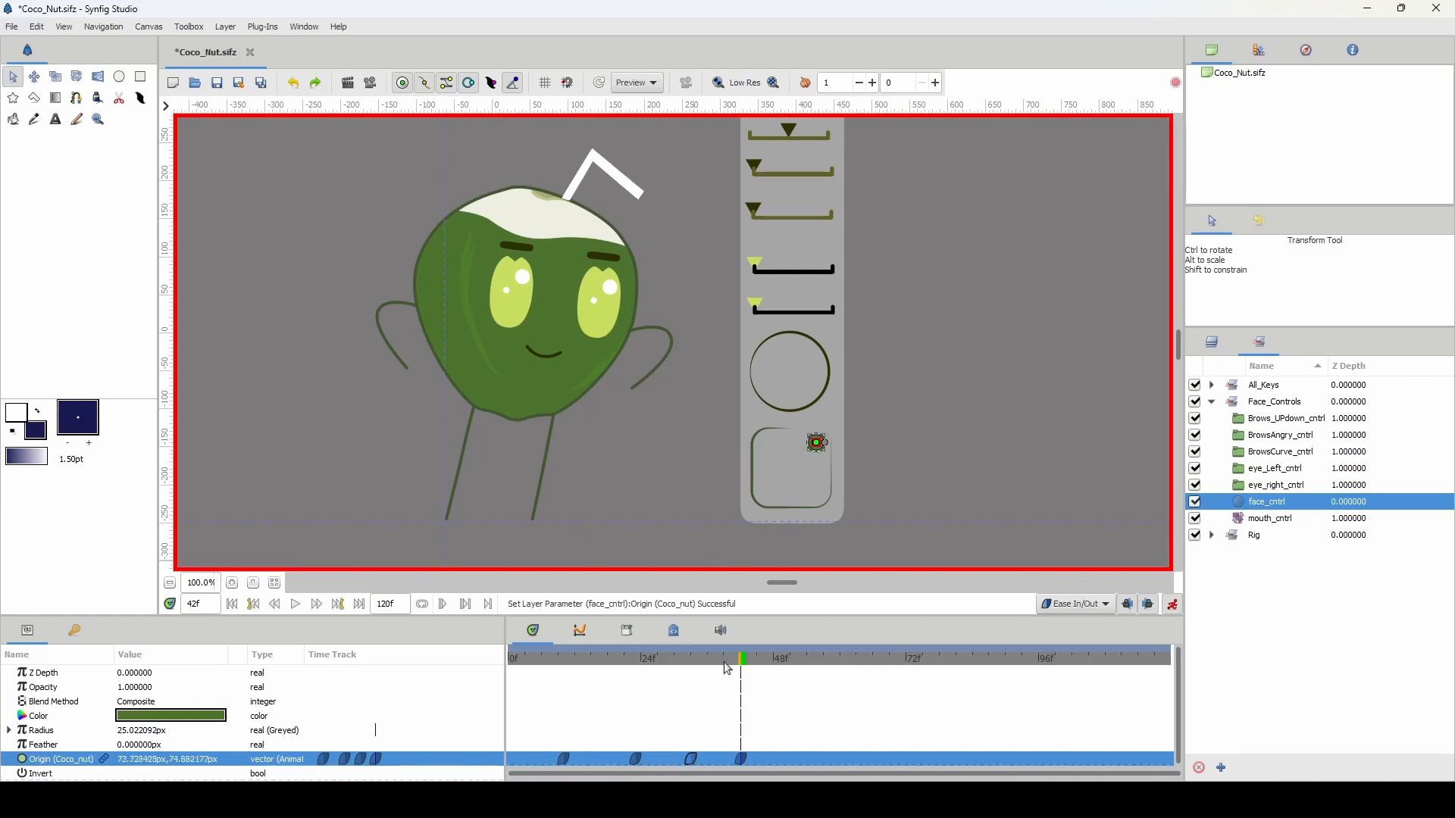
# Play the animation from frame 0 to check the face motion through the final pose, and scrub back to frame 7
pyautogui.moveTo(724, 661); pyautogui.dragTo(500, 691)
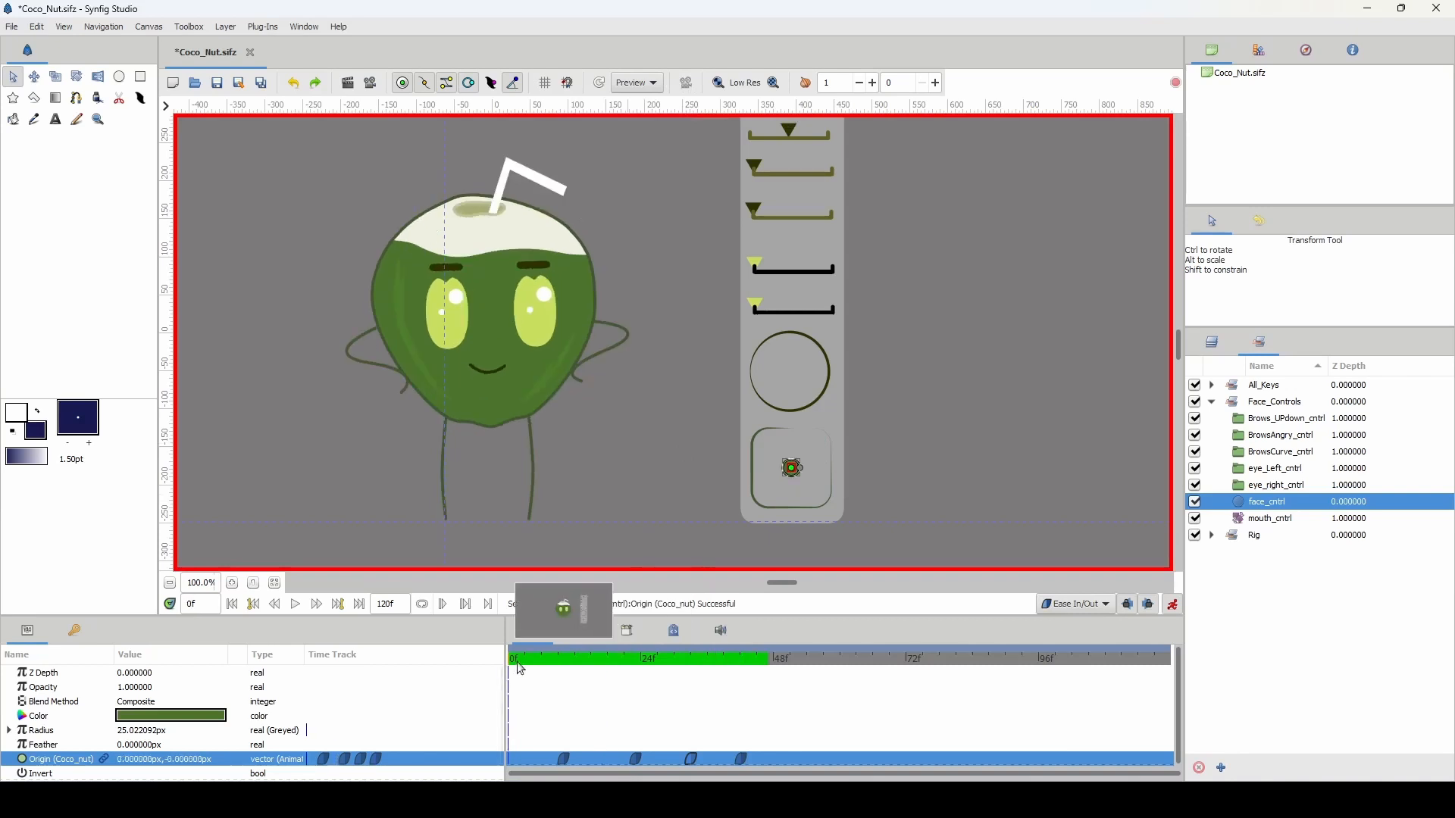
pyautogui.press('space')
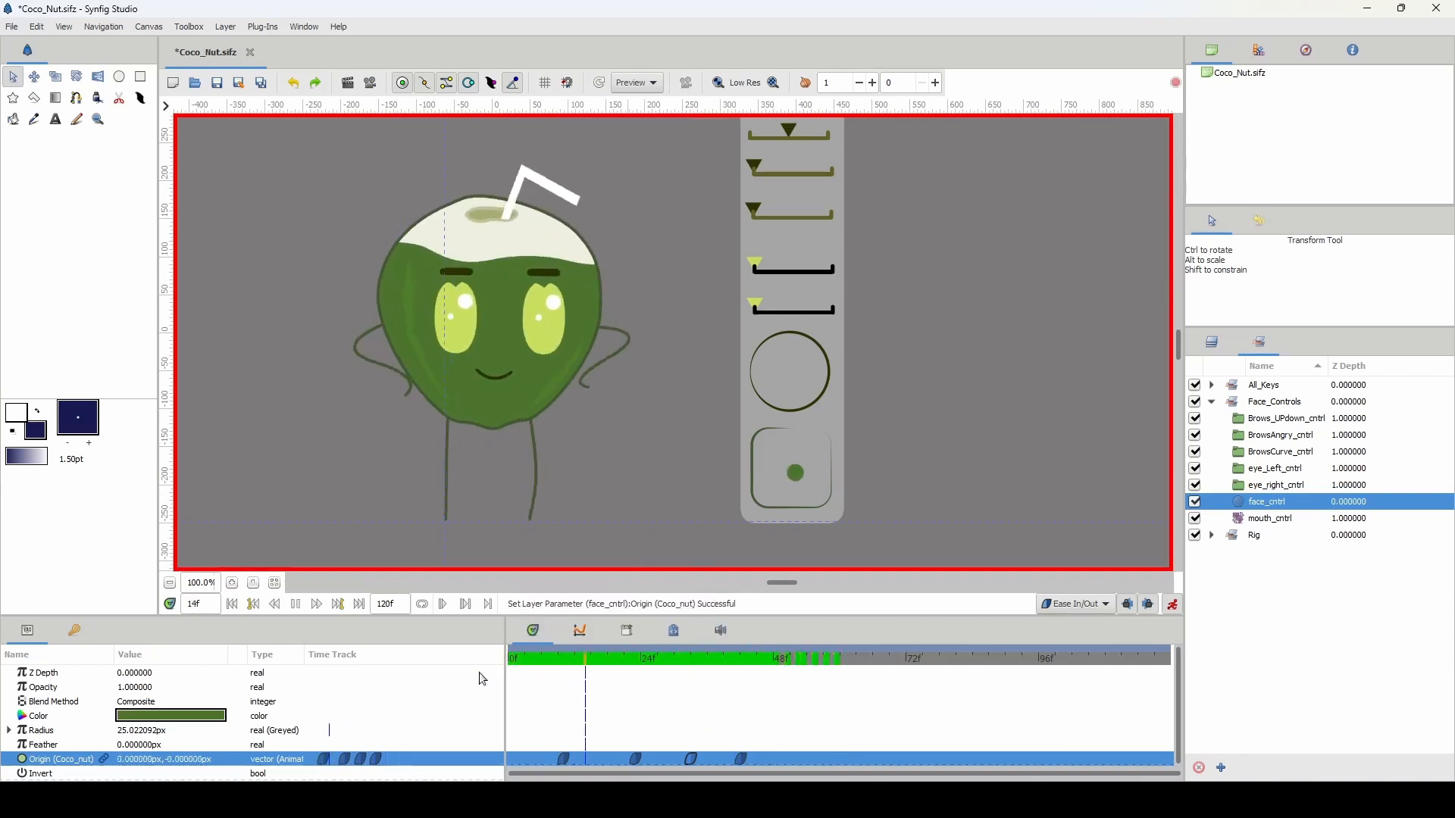
pyautogui.press('space')
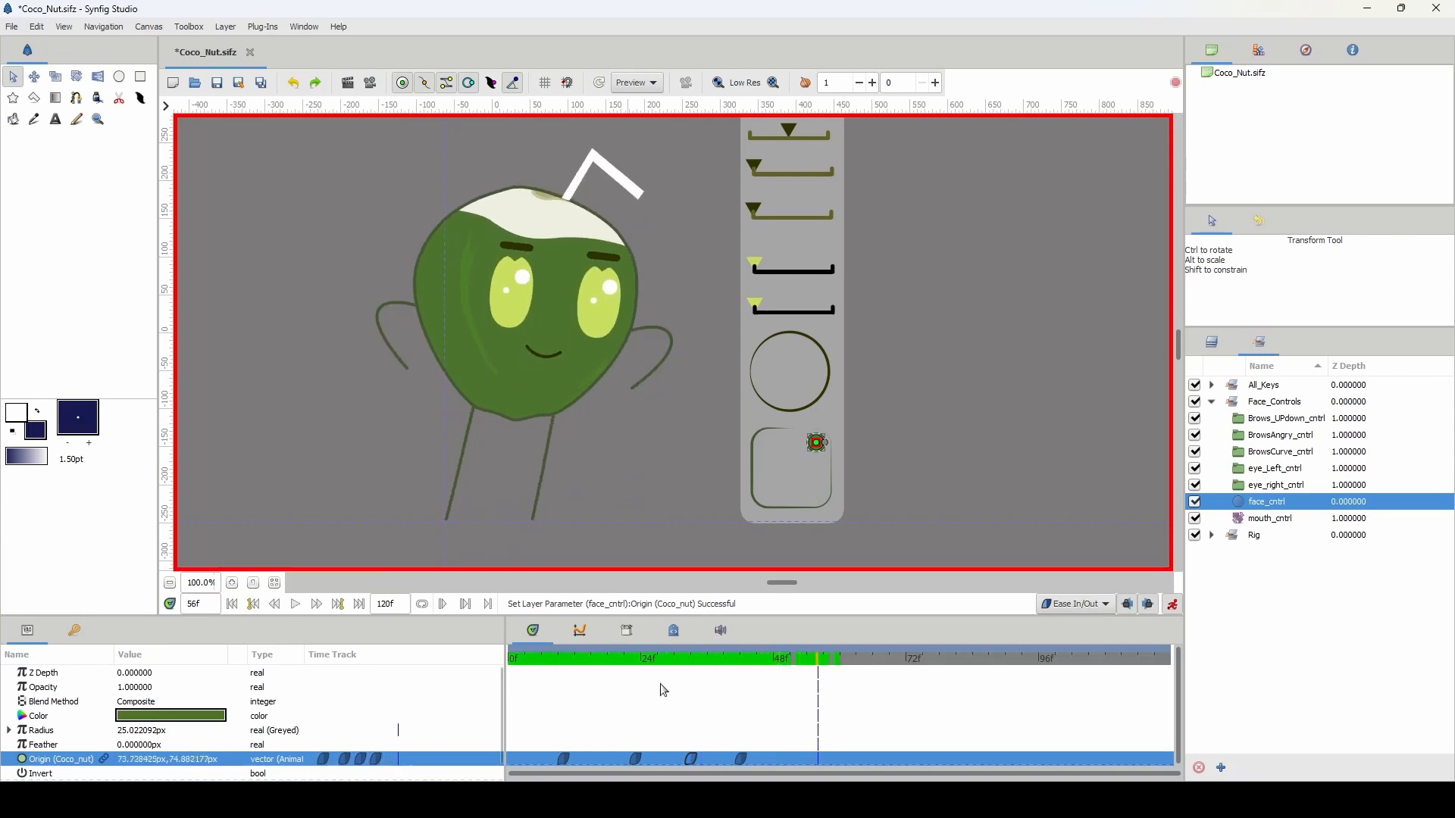
pyautogui.moveTo(644, 658); pyautogui.dragTo(546, 655)
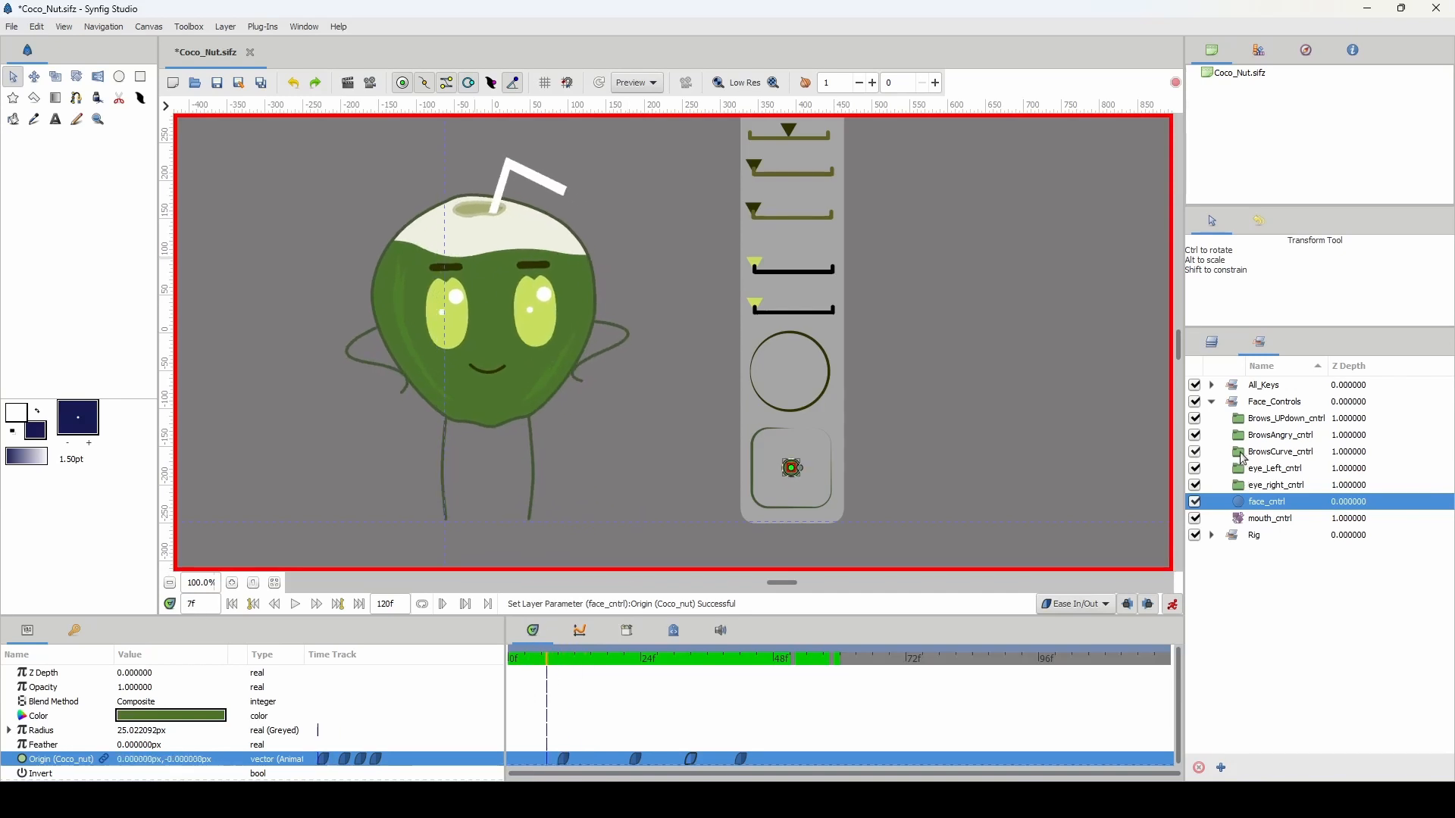
# Key BrowsCurve_cntrl at about -71 px on frame 0 and copy that waypoint to frame 12 to hold the brow curve
pyautogui.click(1242, 456)
pyautogui.moveTo(692, 365); pyautogui.dragTo(746, 434)
pyautogui.click(514, 662)
pyautogui.moveTo(843, 200); pyautogui.dragTo(814, 202)
pyautogui.moveTo(526, 663); pyautogui.dragTo(641, 665)
pyautogui.click(9, 731)
pyautogui.moveTo(516, 732); pyautogui.dragTo(574, 732)
pyautogui.moveTo(573, 664); pyautogui.dragTo(641, 665)
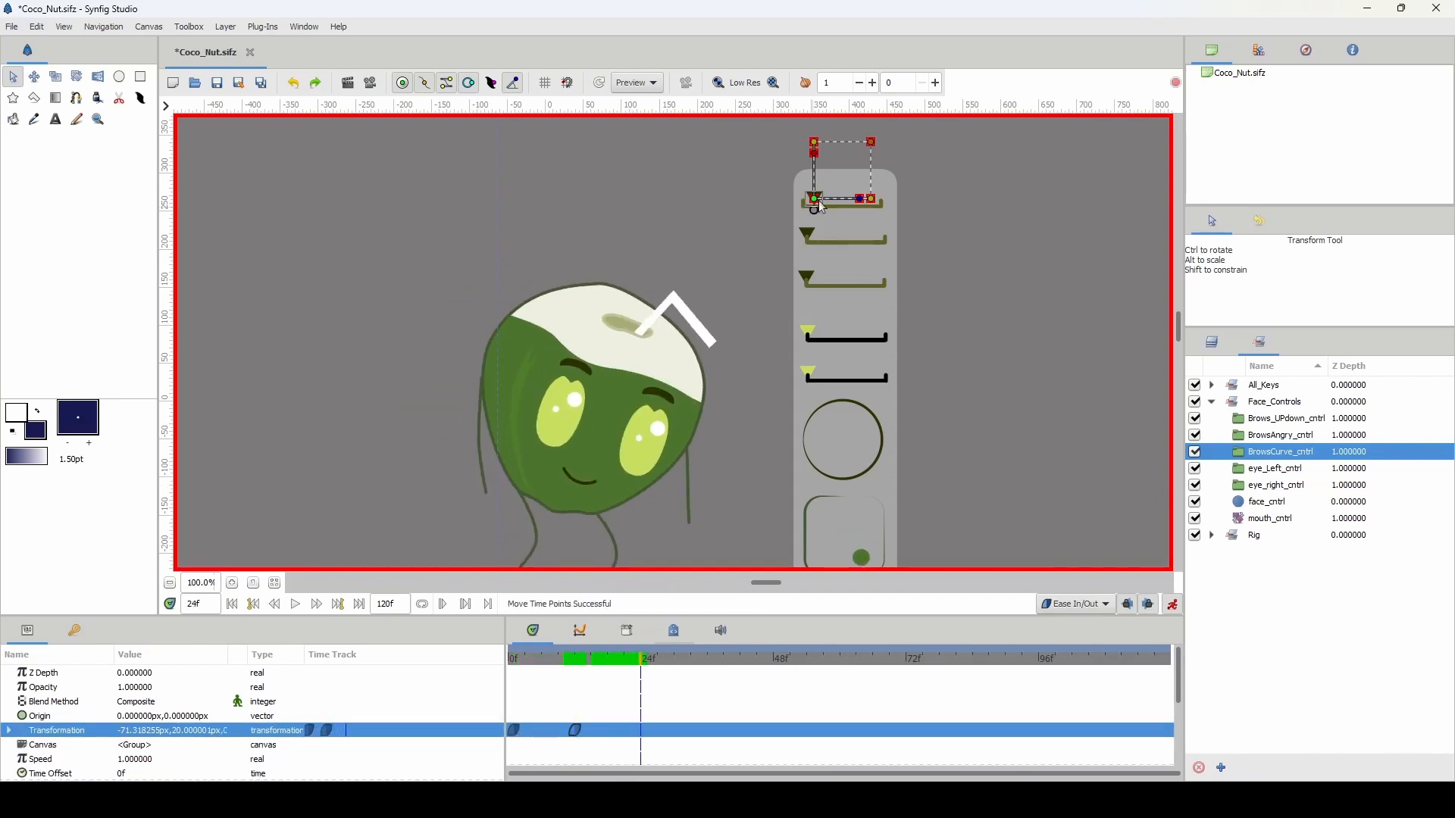
# Key BrowsCurve_cntrl near its maximum on frame 24, copy that waypoint to about frame 33, and key mid-slider for the final pose
pyautogui.moveTo(814, 200); pyautogui.dragTo(876, 198)
pyautogui.moveTo(560, 662); pyautogui.dragTo(696, 680)
pyautogui.moveTo(641, 731); pyautogui.dragTo(695, 731)
pyautogui.moveTo(696, 662); pyautogui.dragTo(734, 664)
pyautogui.moveTo(876, 200); pyautogui.dragTo(806, 235)
# Key BrowsAngry_cntrl at its minimum around frame 33 and at its maximum in the final pose around frame 42
pyautogui.click(695, 662)
pyautogui.click(807, 233)
pyautogui.click(876, 198)
pyautogui.moveTo(723, 661); pyautogui.dragTo(734, 663)
pyautogui.click(1249, 434)
pyautogui.moveTo(806, 234); pyautogui.dragTo(886, 234)
# Key eye_Left_cntrl at -100 px on frame 12 and at about 13 px on frame 22 to half-close the eye
pyautogui.moveTo(722, 662); pyautogui.dragTo(574, 677)
pyautogui.click(1243, 470)
pyautogui.click(808, 373)
pyautogui.click(629, 661)
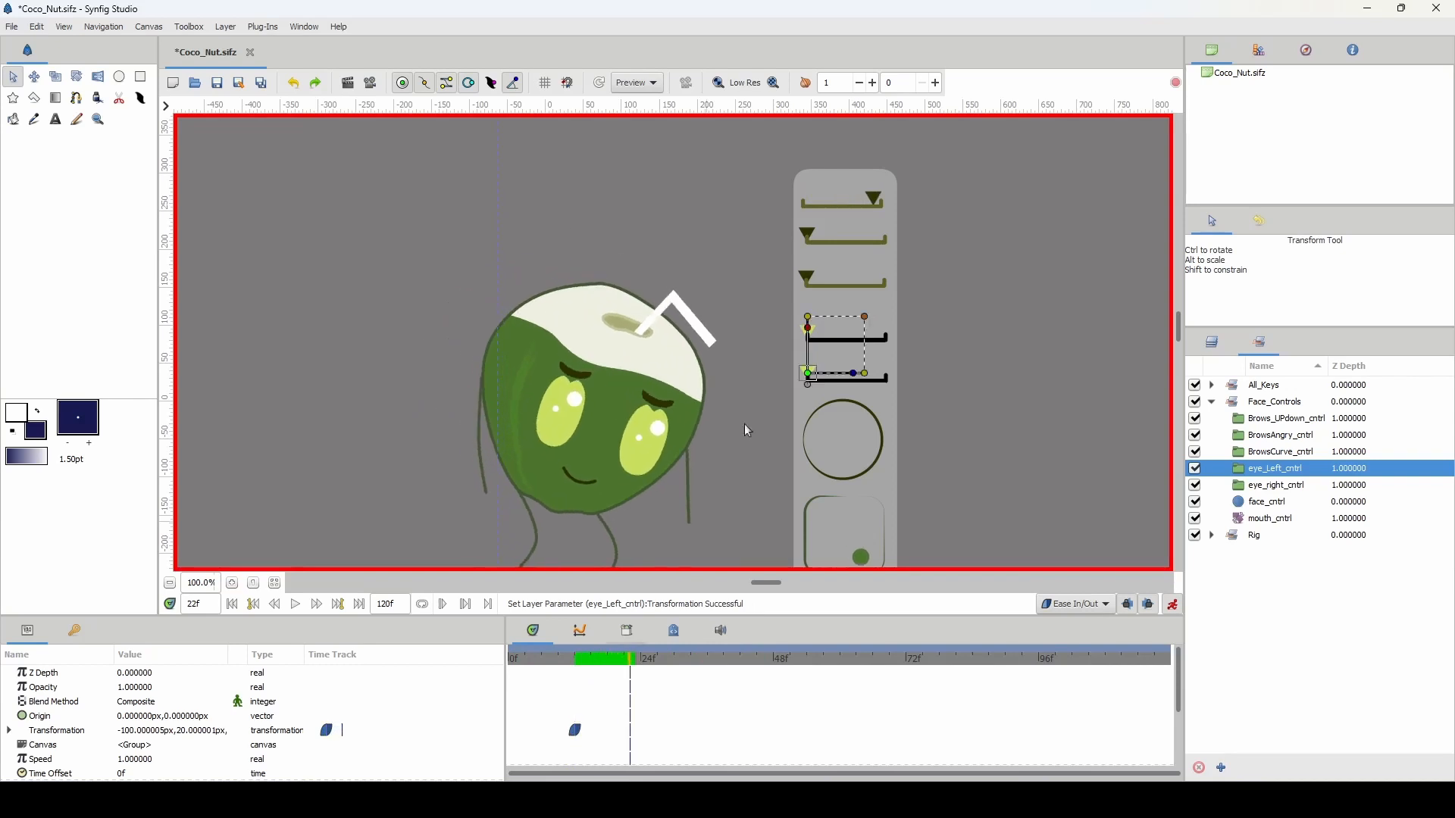
pyautogui.moveTo(807, 373); pyautogui.dragTo(855, 380)
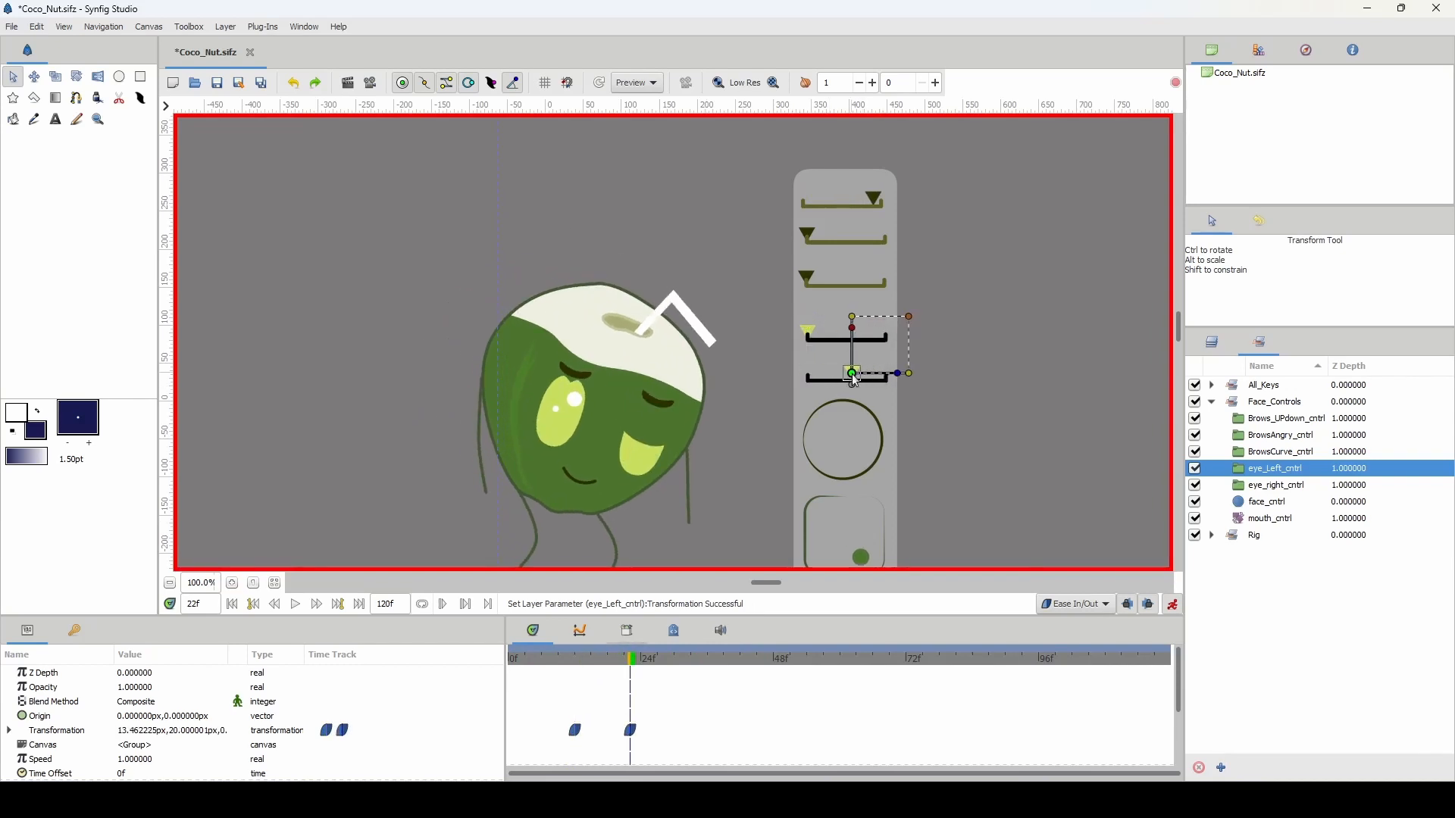
# Key eye_right_cntrl at its minimum on frame 12 and at about 12 px on frame 22 to match the other eye
pyautogui.click(576, 660)
pyautogui.click(1246, 486)
pyautogui.click(808, 334)
pyautogui.click(1246, 470)
pyautogui.click(630, 661)
pyautogui.click(851, 374)
pyautogui.click(1246, 486)
pyautogui.moveTo(808, 334); pyautogui.dragTo(850, 335)
# Key Brows_UPdown_cntrl at -100 px on frame 12 and at about -4 px on frame 22 to lower the brows
pyautogui.moveTo(629, 662); pyautogui.dragTo(613, 664)
pyautogui.click(575, 662)
pyautogui.click(1240, 419)
pyautogui.click(806, 278)
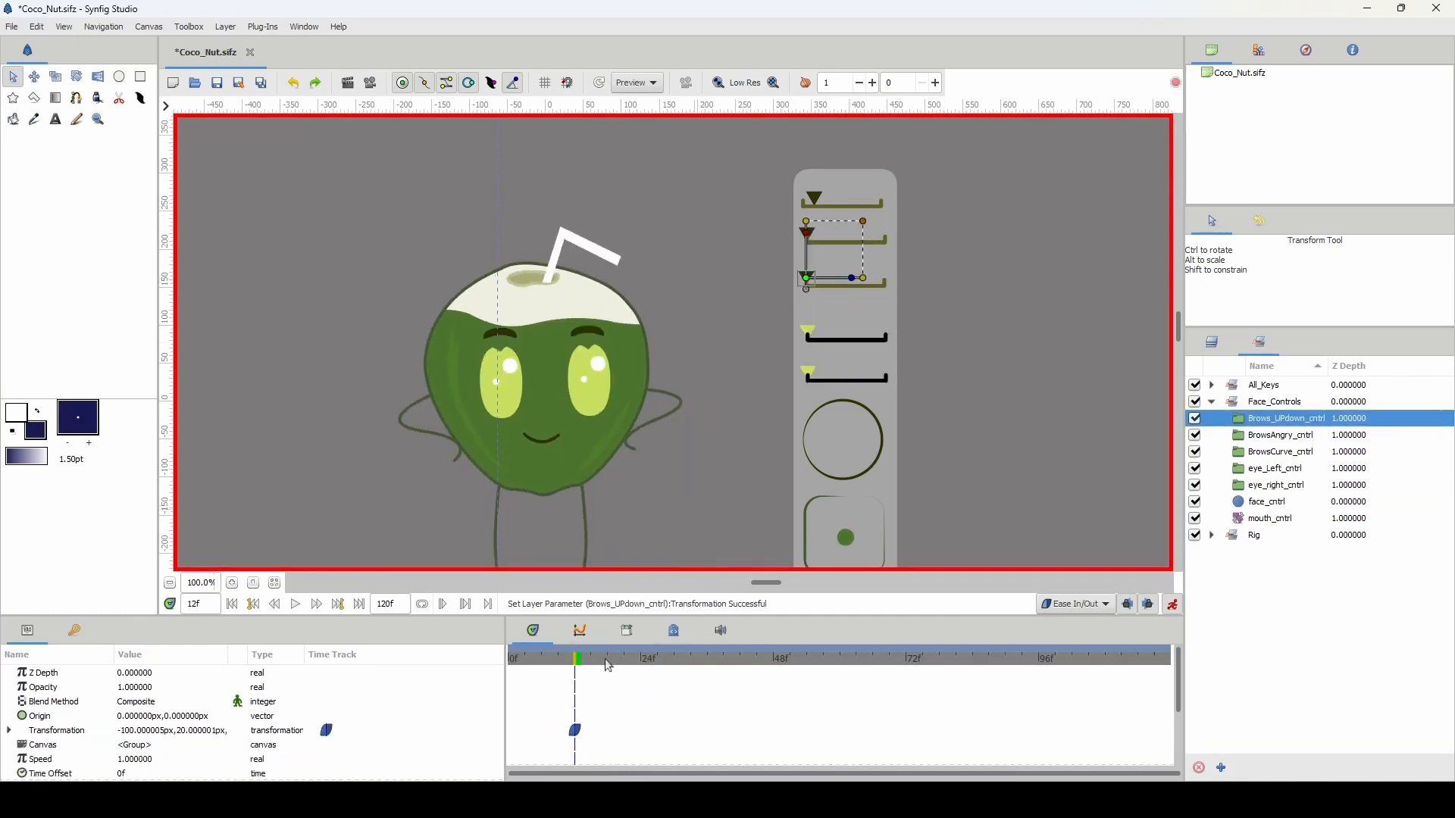
pyautogui.click(1243, 469)
pyautogui.click(630, 662)
pyautogui.click(1243, 419)
pyautogui.moveTo(806, 278); pyautogui.dragTo(844, 279)
pyautogui.moveTo(636, 660); pyautogui.dragTo(740, 668)
pyautogui.moveTo(844, 278); pyautogui.dragTo(836, 278)
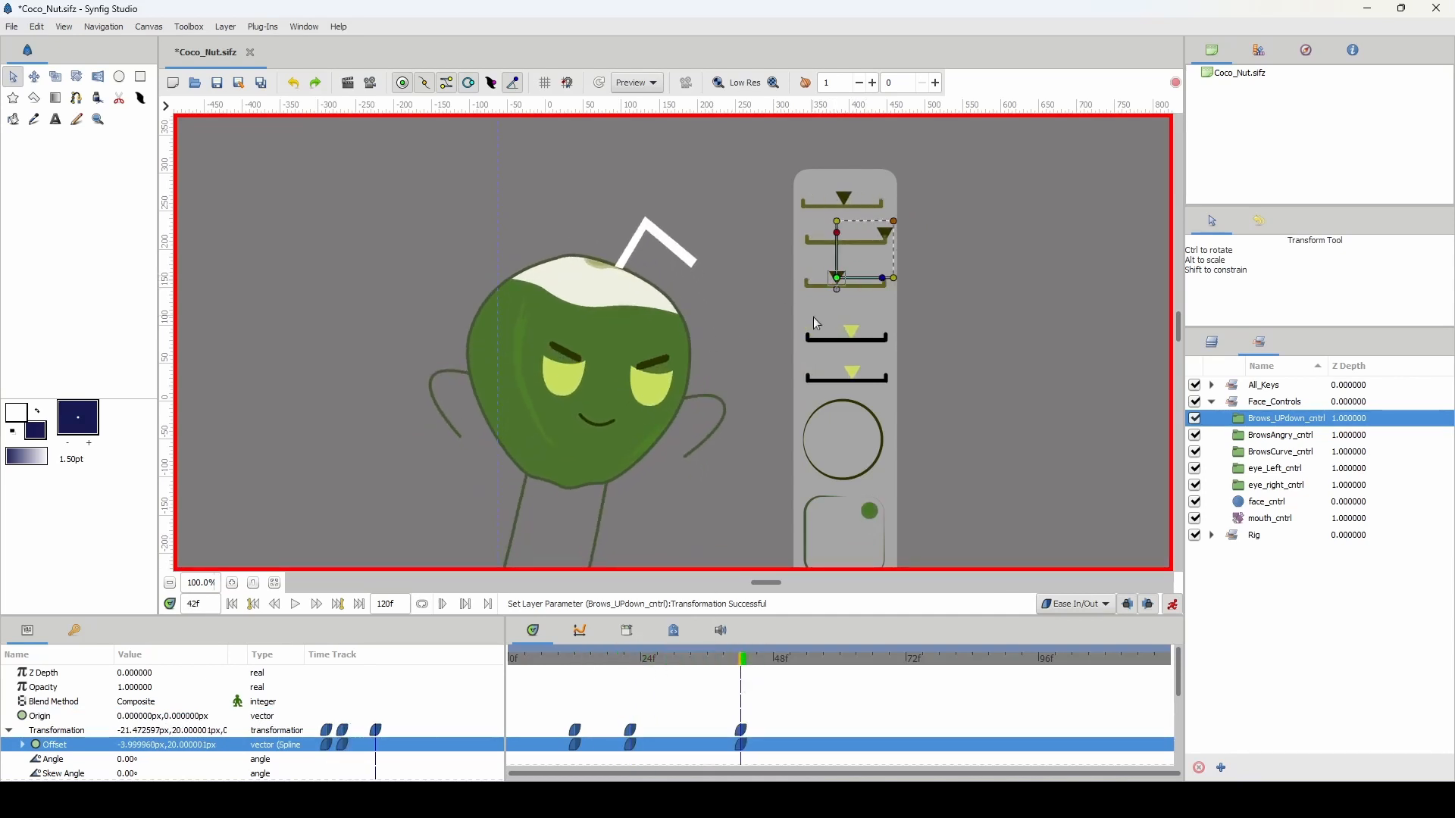
pyautogui.click(294, 83)
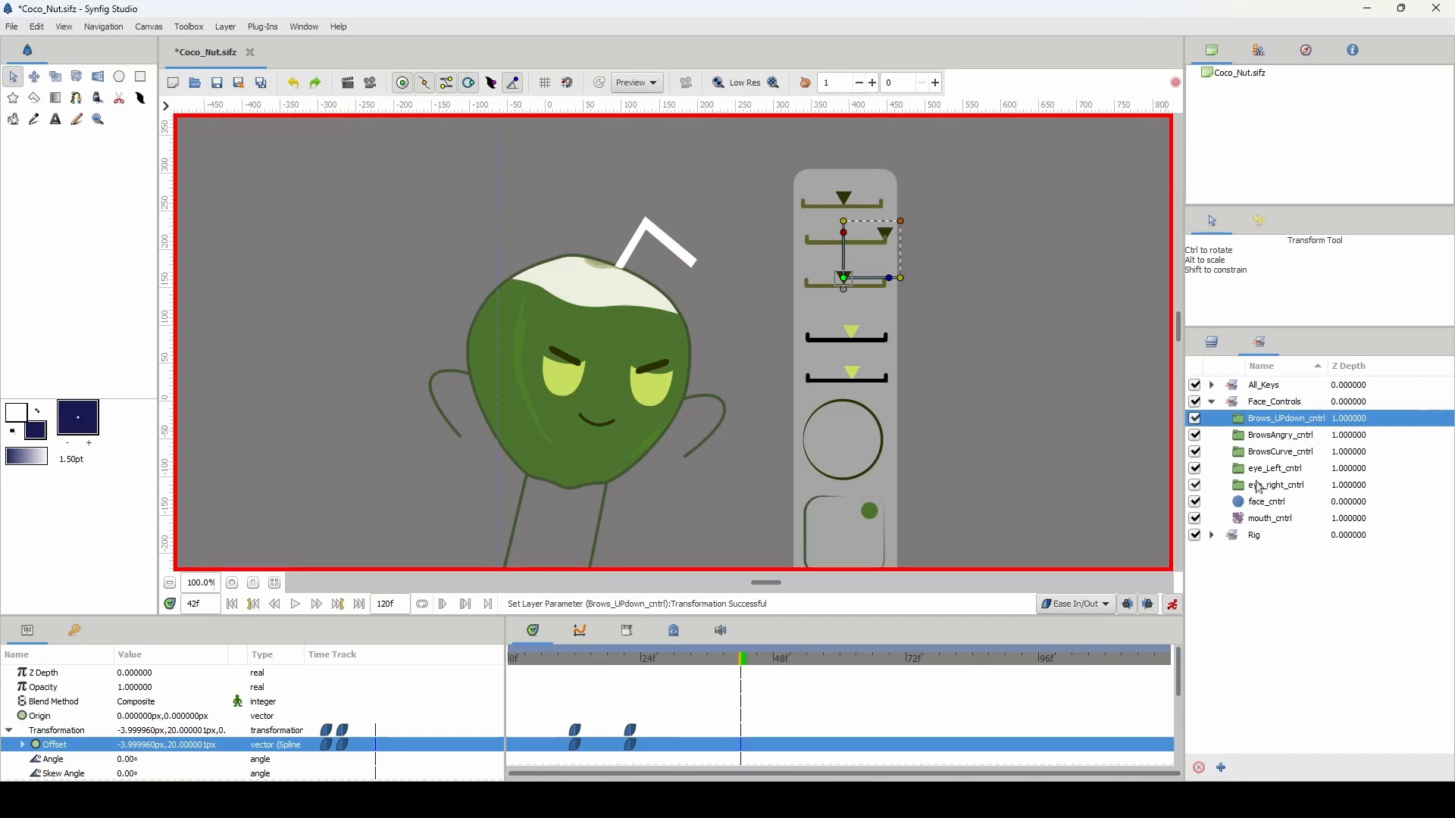
# Copy both eye controls' frame 22 waypoints to frame 33, and key both eyes more closed in the final pose around frame 41
pyautogui.click(641, 659)
pyautogui.click(1266, 469)
pyautogui.click(692, 659)
pyautogui.moveTo(630, 731); pyautogui.dragTo(690, 731)
pyautogui.click(1264, 485)
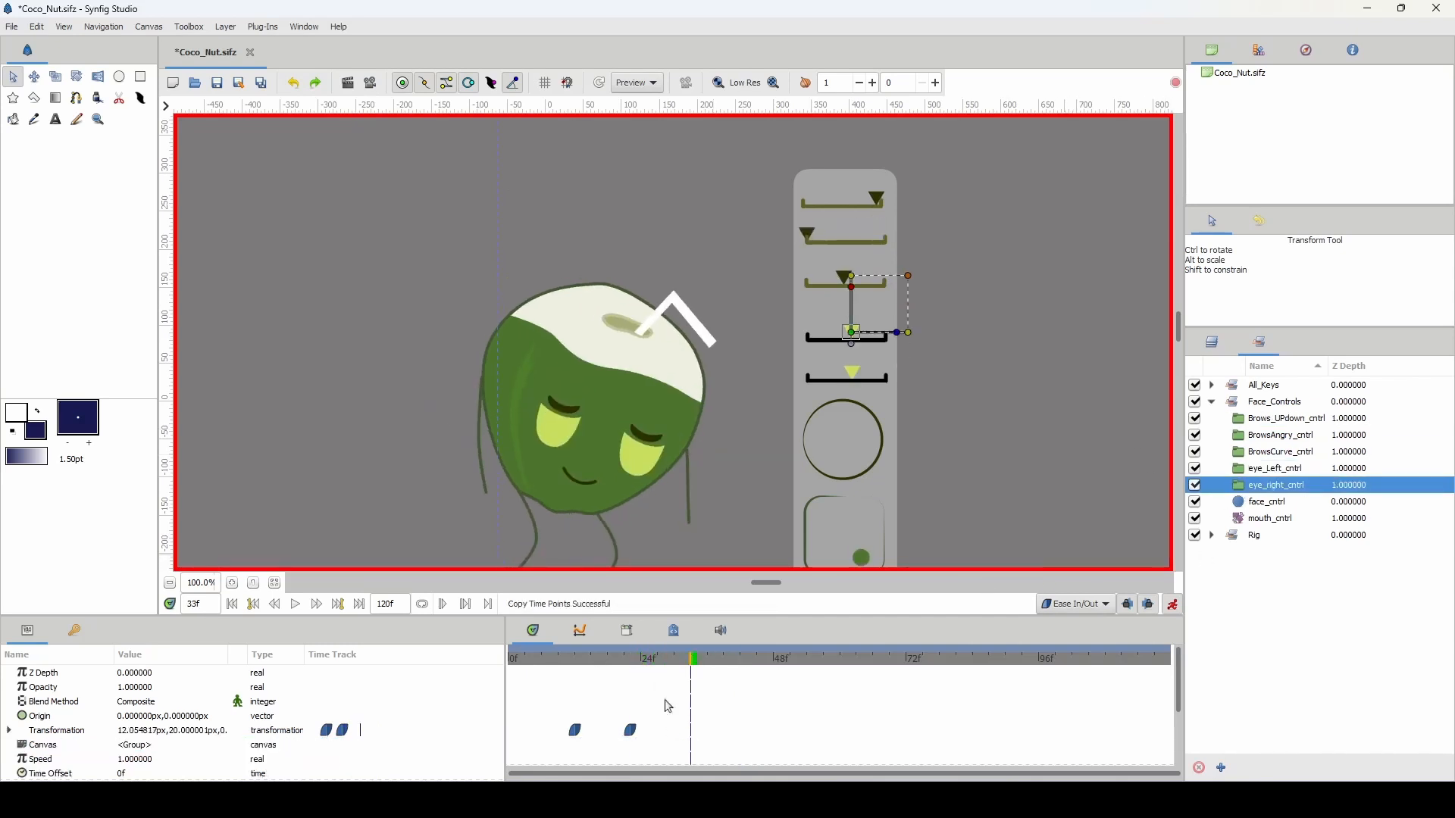
pyautogui.moveTo(692, 659); pyautogui.dragTo(737, 659)
pyautogui.moveTo(852, 332); pyautogui.dragTo(872, 333)
# Copy the Brows_UPdown_cntrl frame 22 waypoint to frame 33 and key the brows slightly lower on frame 42
pyautogui.click(1280, 418)
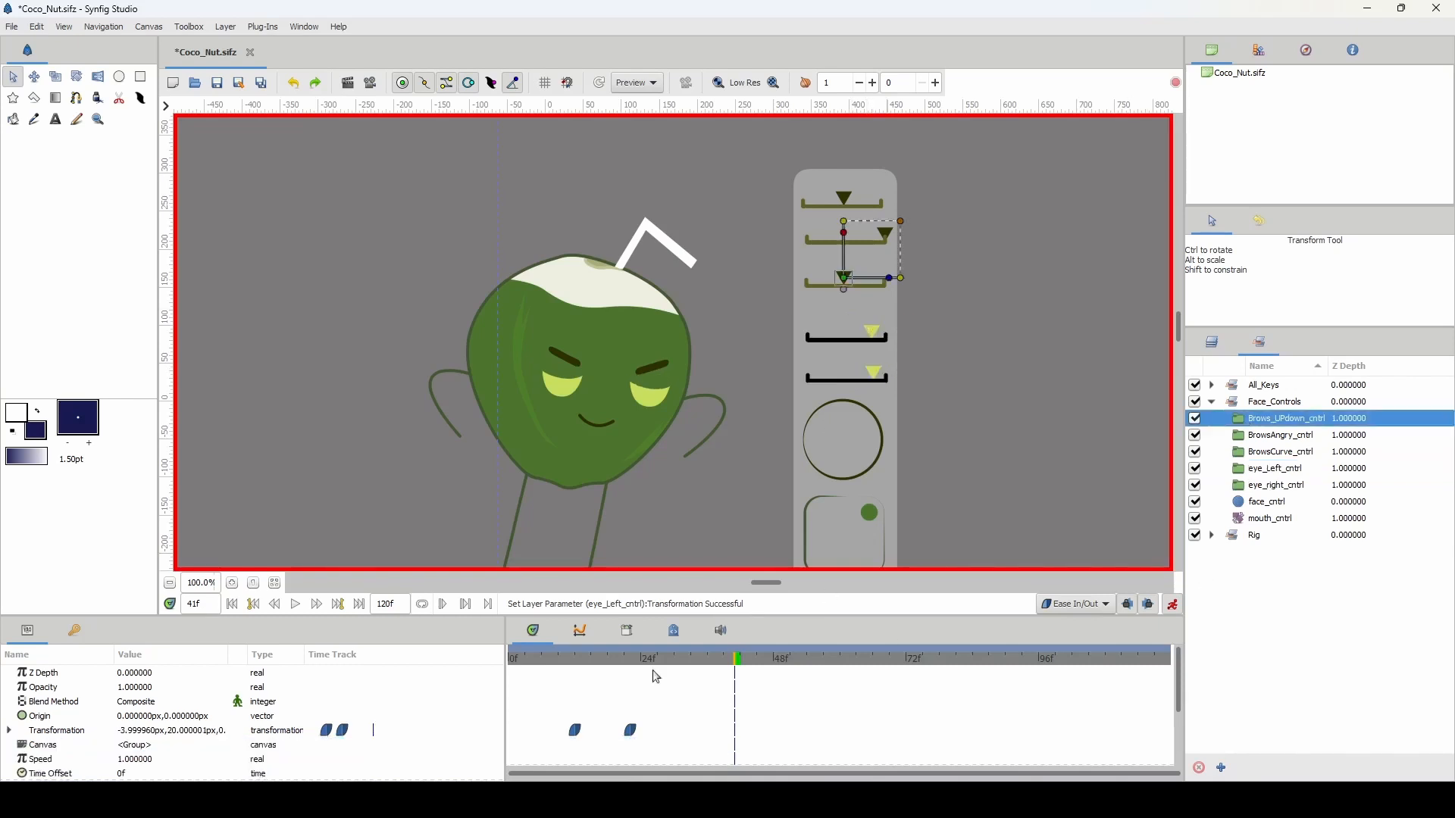
pyautogui.click(704, 663)
pyautogui.click(741, 658)
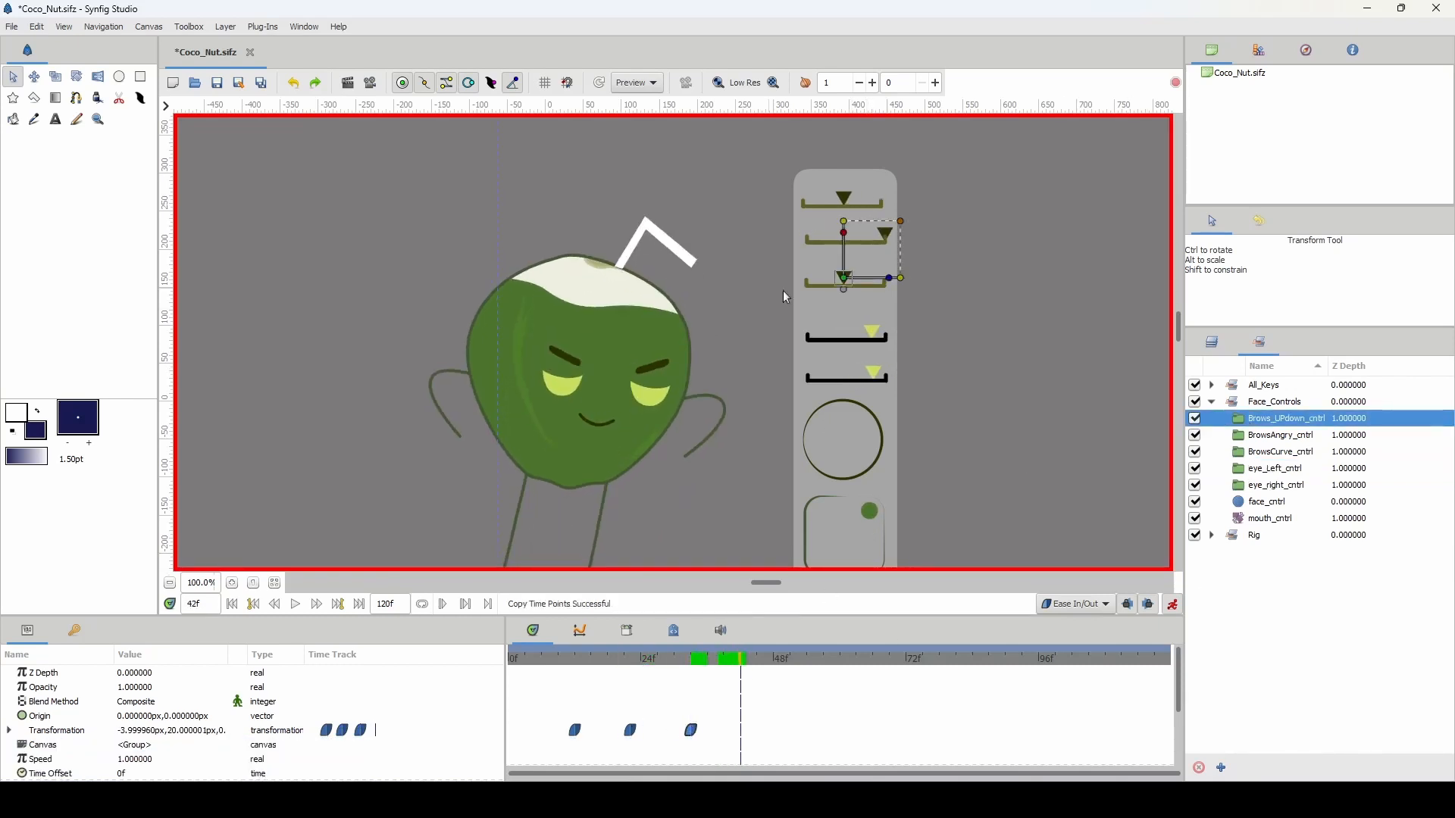
pyautogui.moveTo(831, 280); pyautogui.dragTo(860, 282)
# Key mouth_cntrl at 0° on frame 9 and rotate it to -30° on frame 23 for a frown
pyautogui.moveTo(746, 659); pyautogui.dragTo(636, 659)
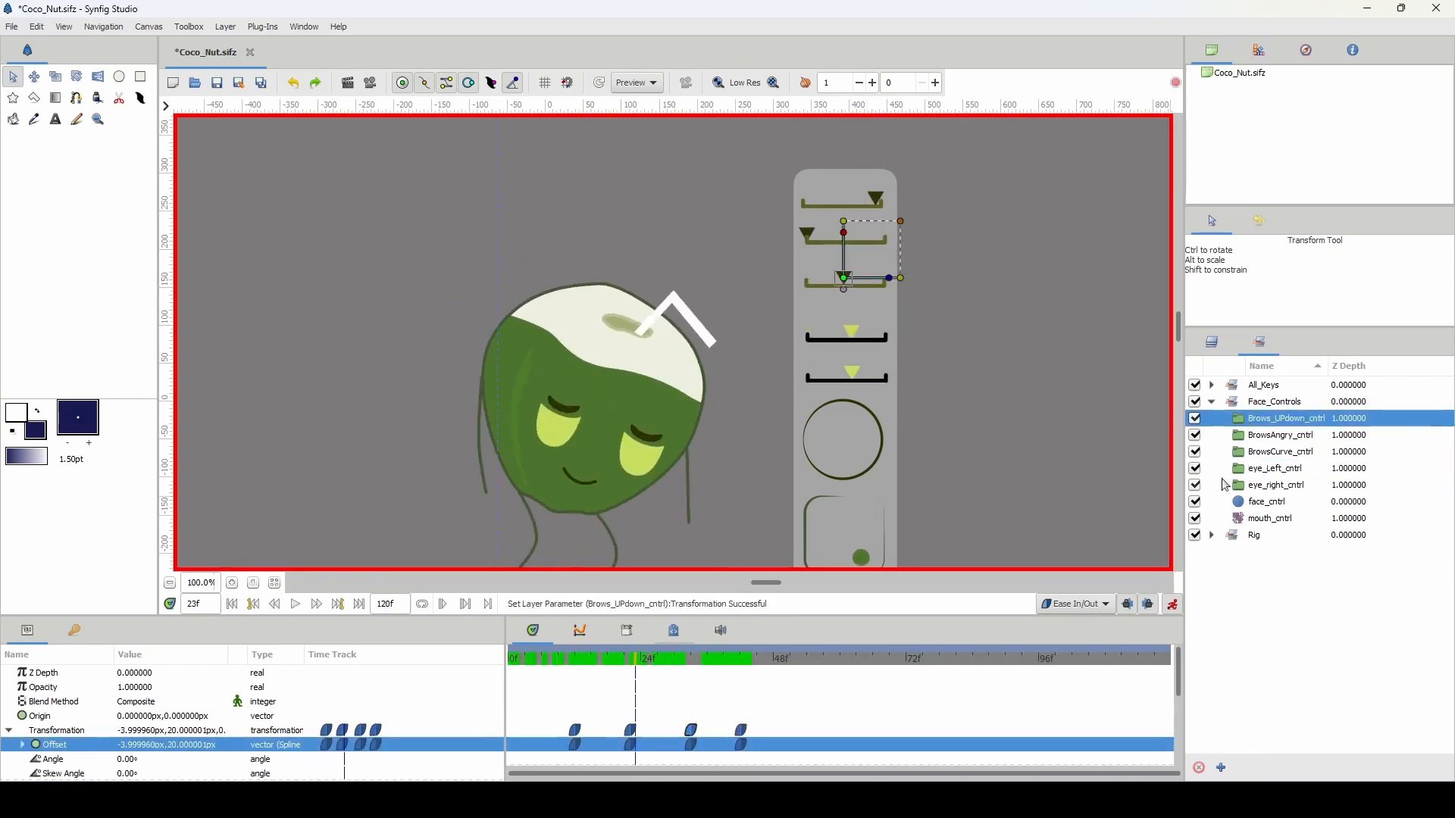
pyautogui.moveTo(844, 277); pyautogui.dragTo(849, 225)
pyautogui.click(1269, 518)
pyautogui.click(561, 658)
pyautogui.click(886, 389)
pyautogui.moveTo(531, 661); pyautogui.dragTo(635, 664)
pyautogui.moveTo(886, 389); pyautogui.dragTo(882, 406)
pyautogui.click(568, 665)
pyautogui.moveTo(530, 687); pyautogui.dragTo(557, 687)
# Play and scrub the opening frames to check the mouth's change to a frown
pyautogui.click(562, 659)
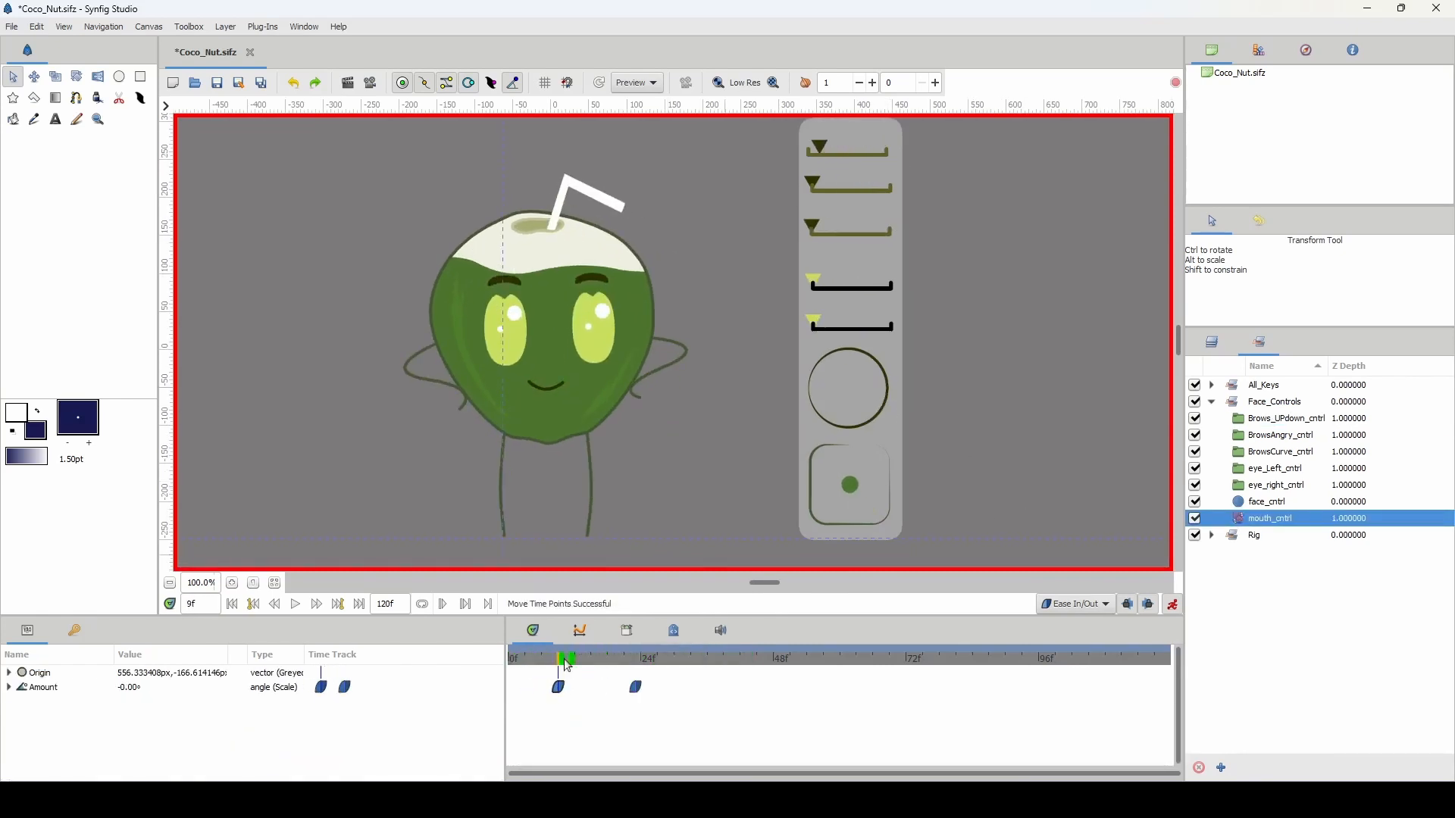
pyautogui.press('space')
pyautogui.press('space')
pyautogui.click(547, 657)
pyautogui.press('space')
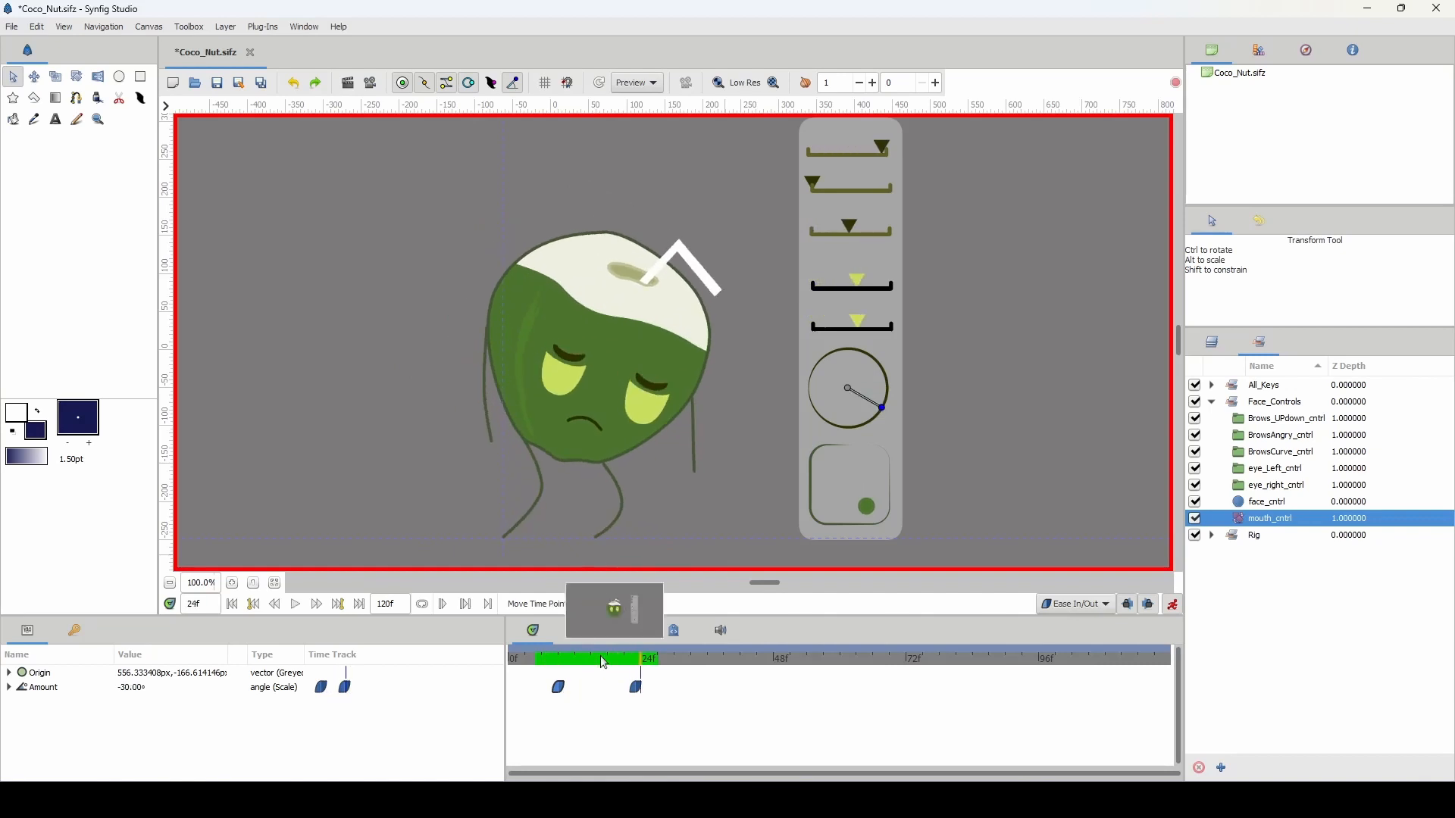
pyautogui.click(563, 658)
# Copy the mouth_cntrl frown waypoint to frame 35, and rotate the control to -60° on frame 43 for bared teeth
pyautogui.moveTo(564, 657); pyautogui.dragTo(641, 665)
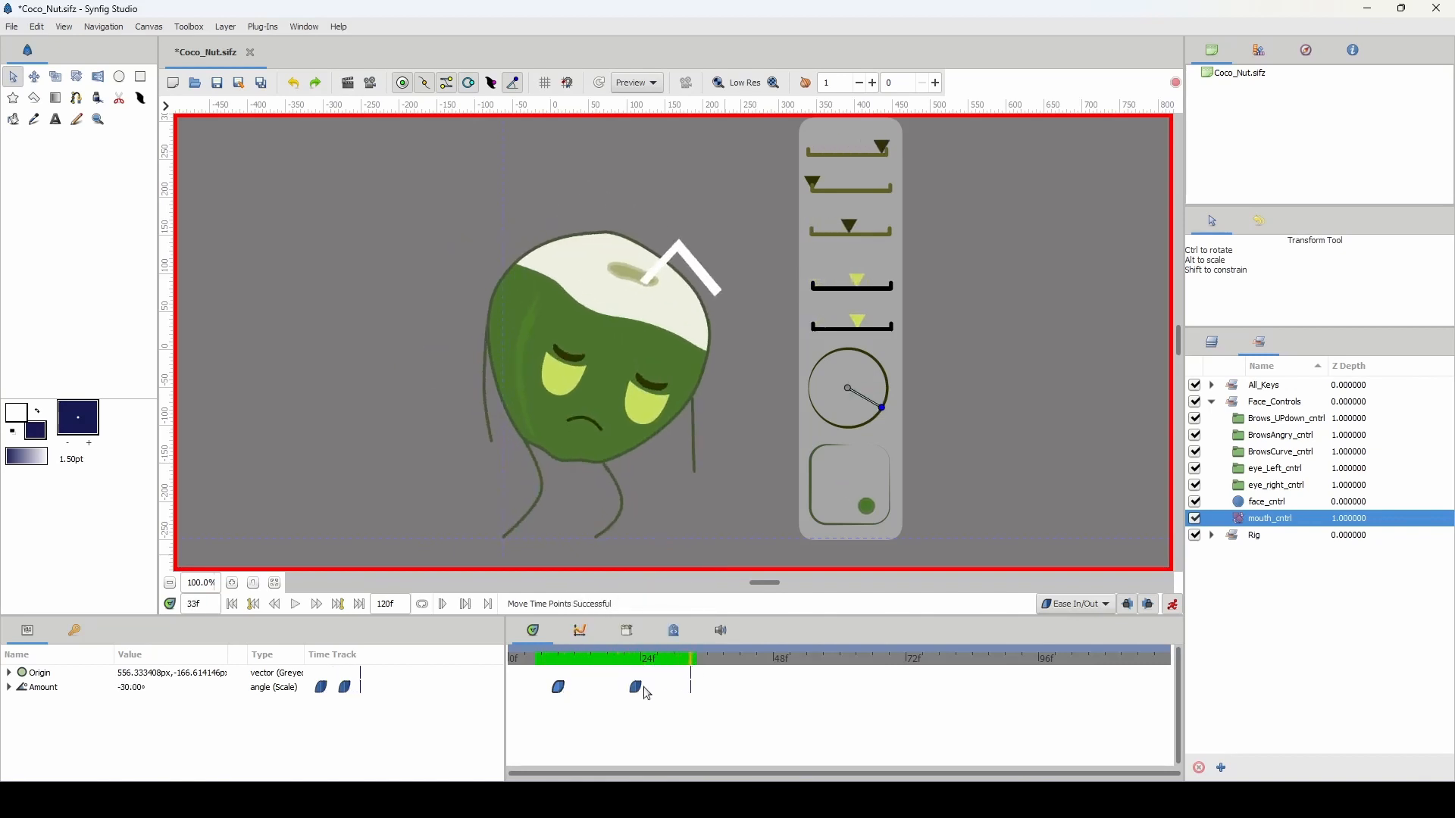
pyautogui.moveTo(691, 692); pyautogui.dragTo(749, 674)
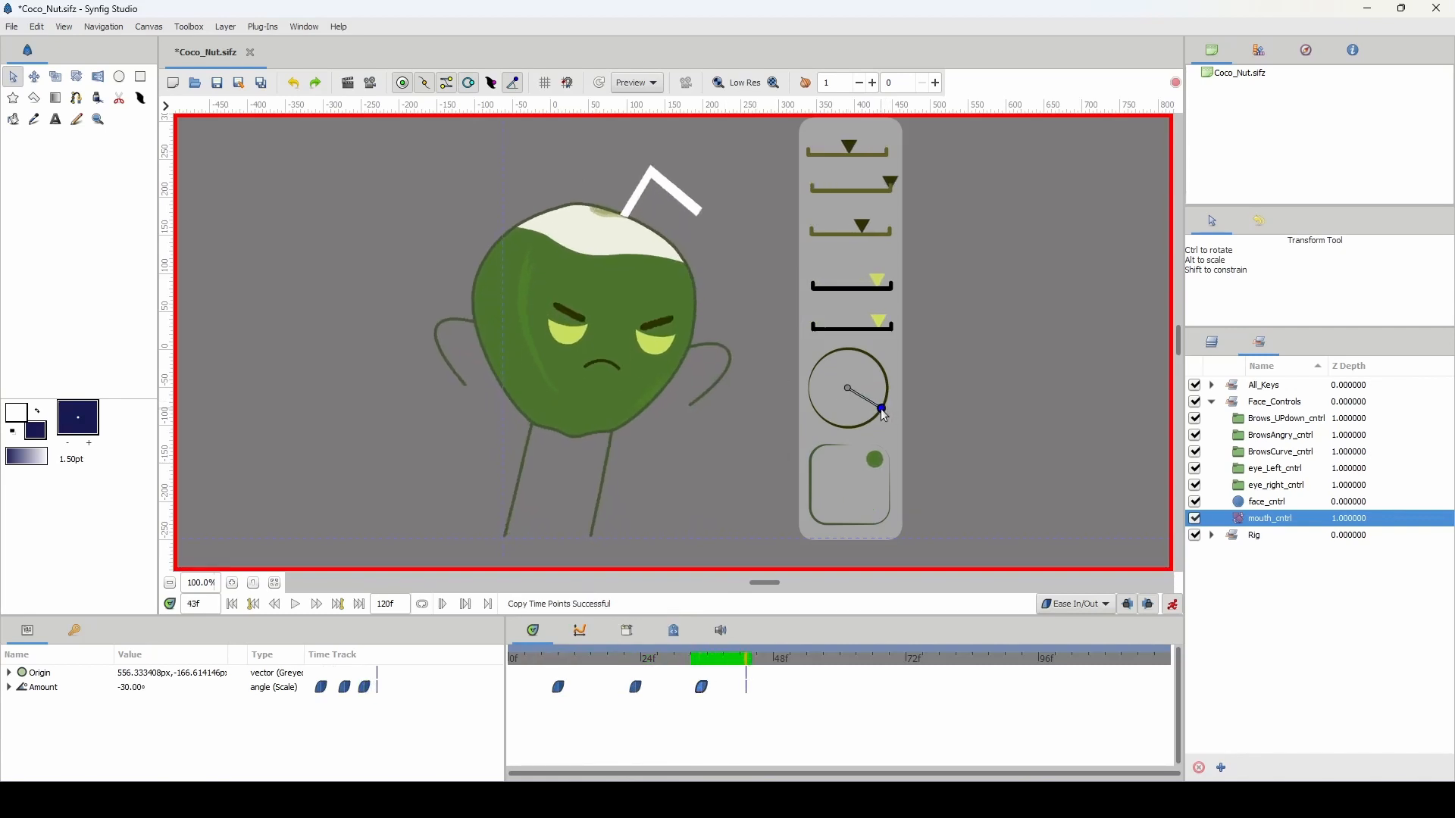
pyautogui.moveTo(882, 411); pyautogui.dragTo(870, 422)
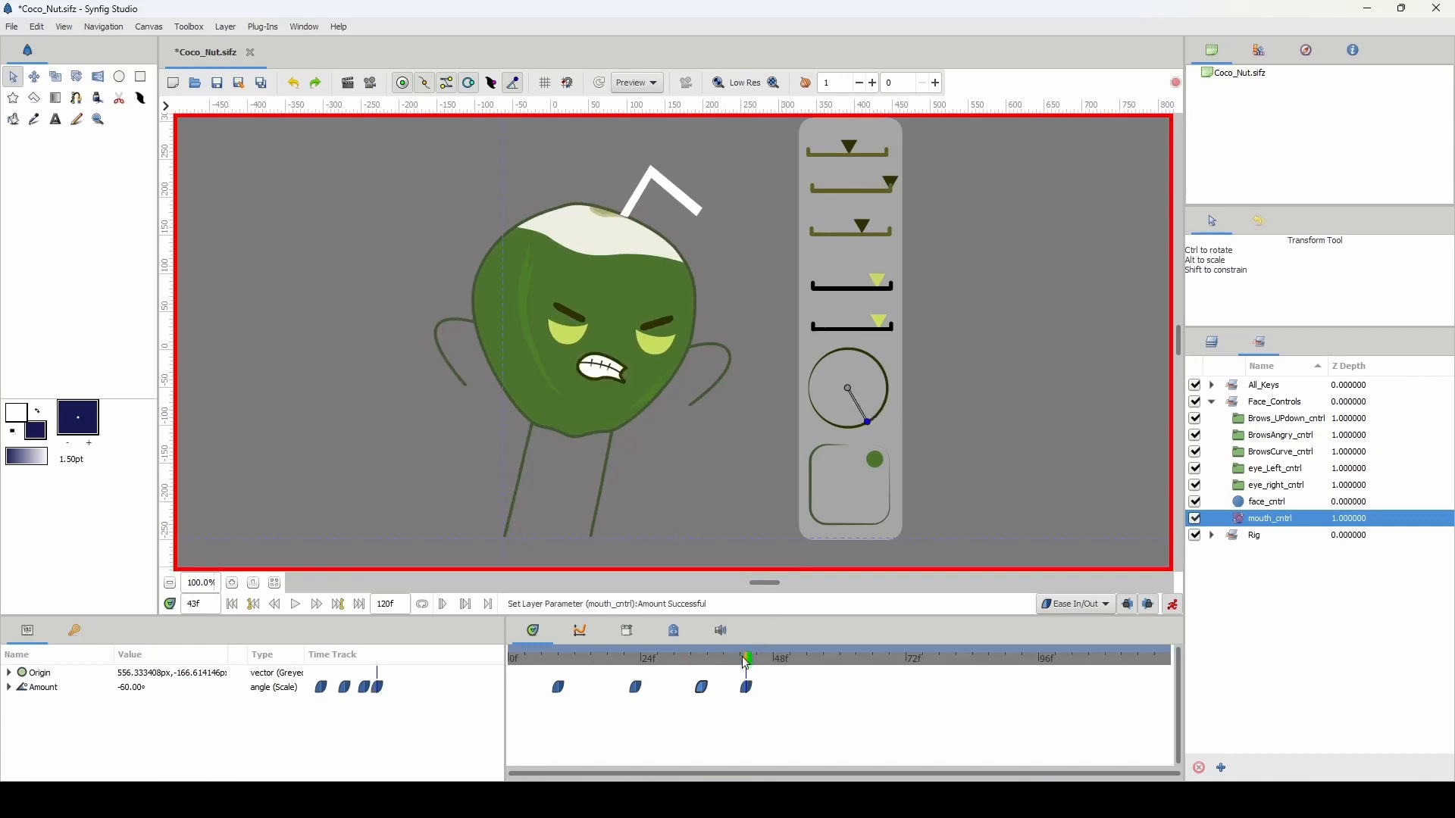
# Play the animation from the start to check the full change of emotion
pyautogui.moveTo(746, 663)
pyautogui.mouseDown()
pyautogui.moveTo(708, 662)
pyautogui.moveTo(741, 661)
pyautogui.mouseUp()
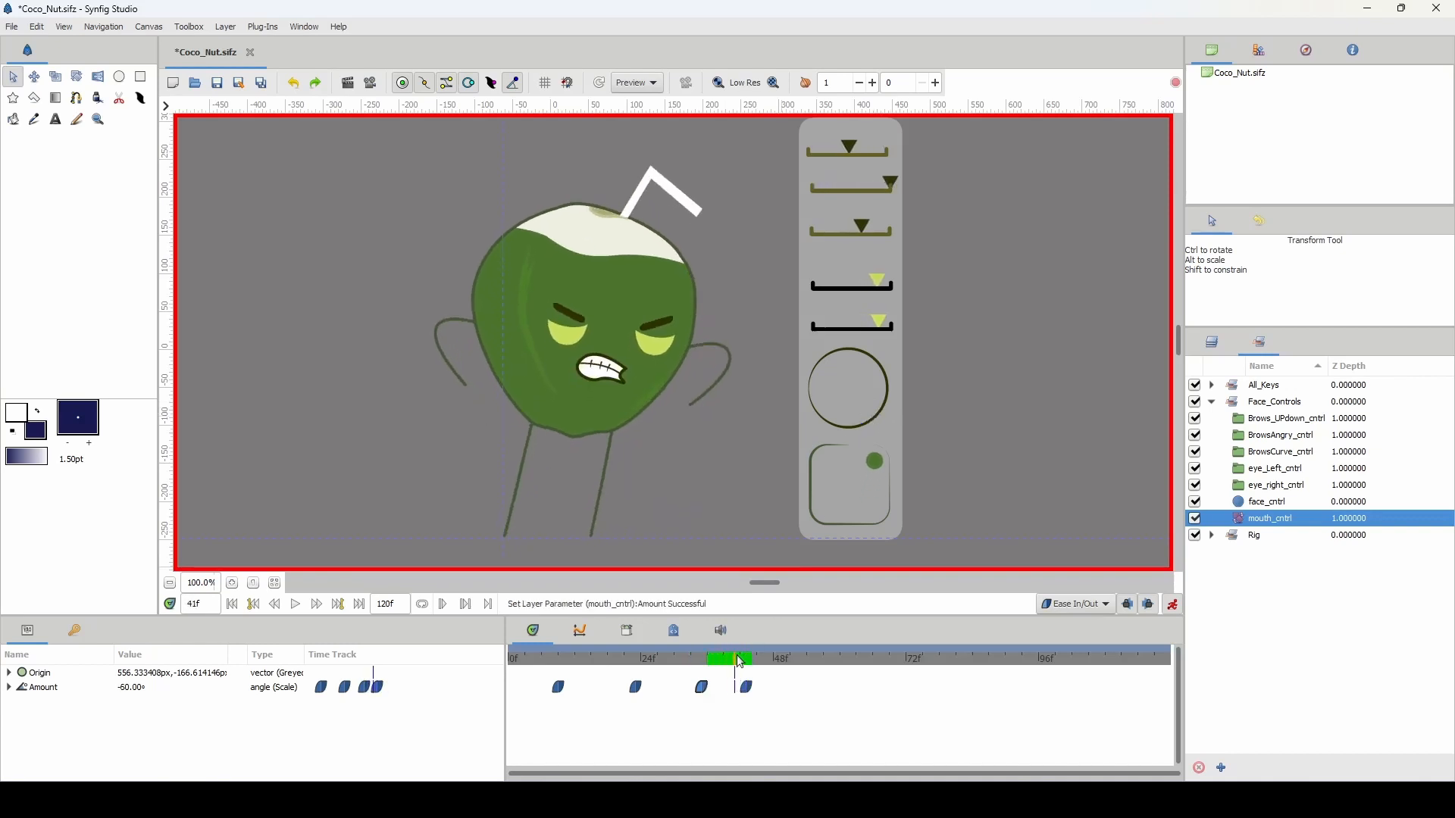
pyautogui.press('Home')
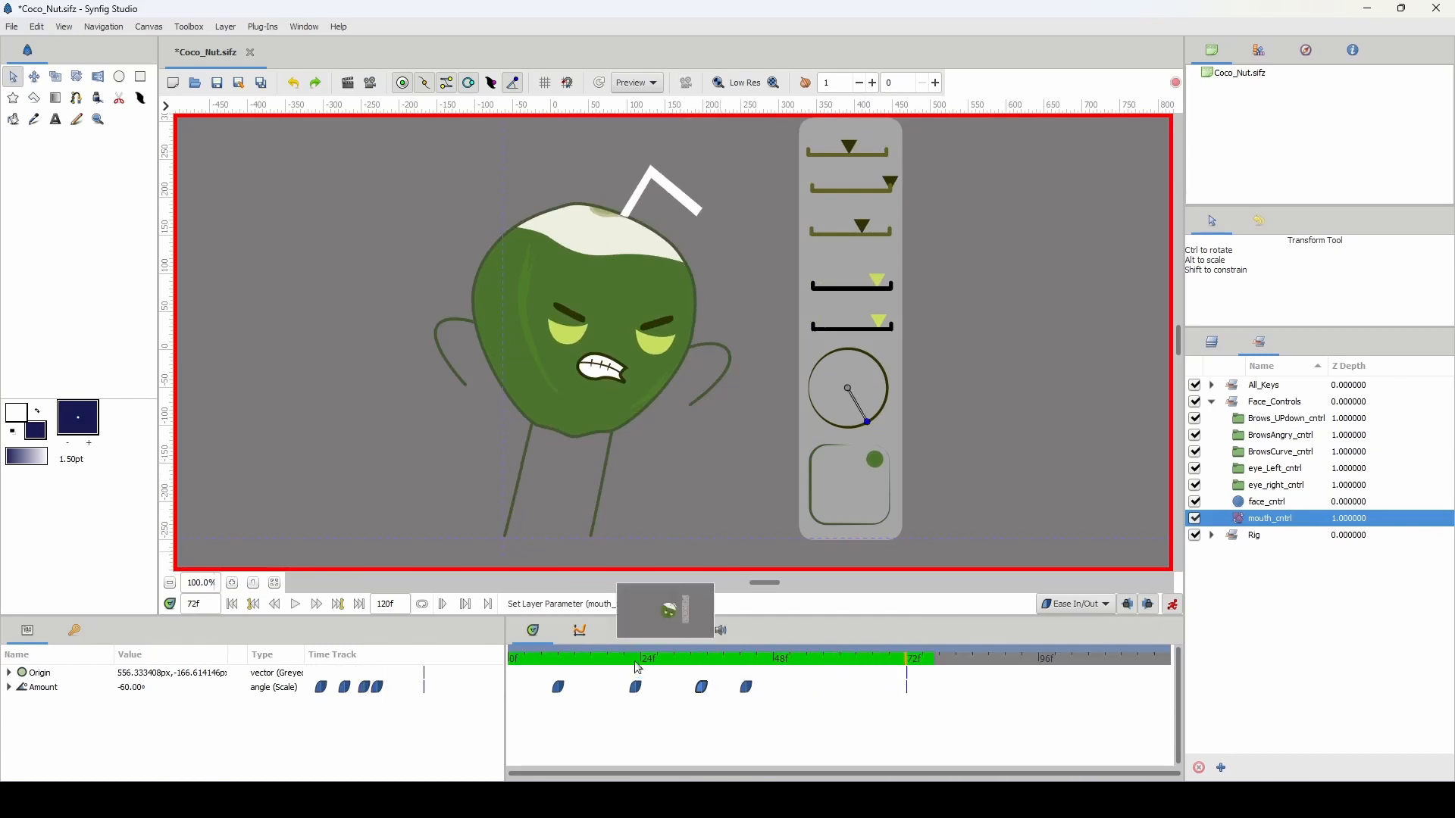
pyautogui.click(523, 648)
pyautogui.press('space')
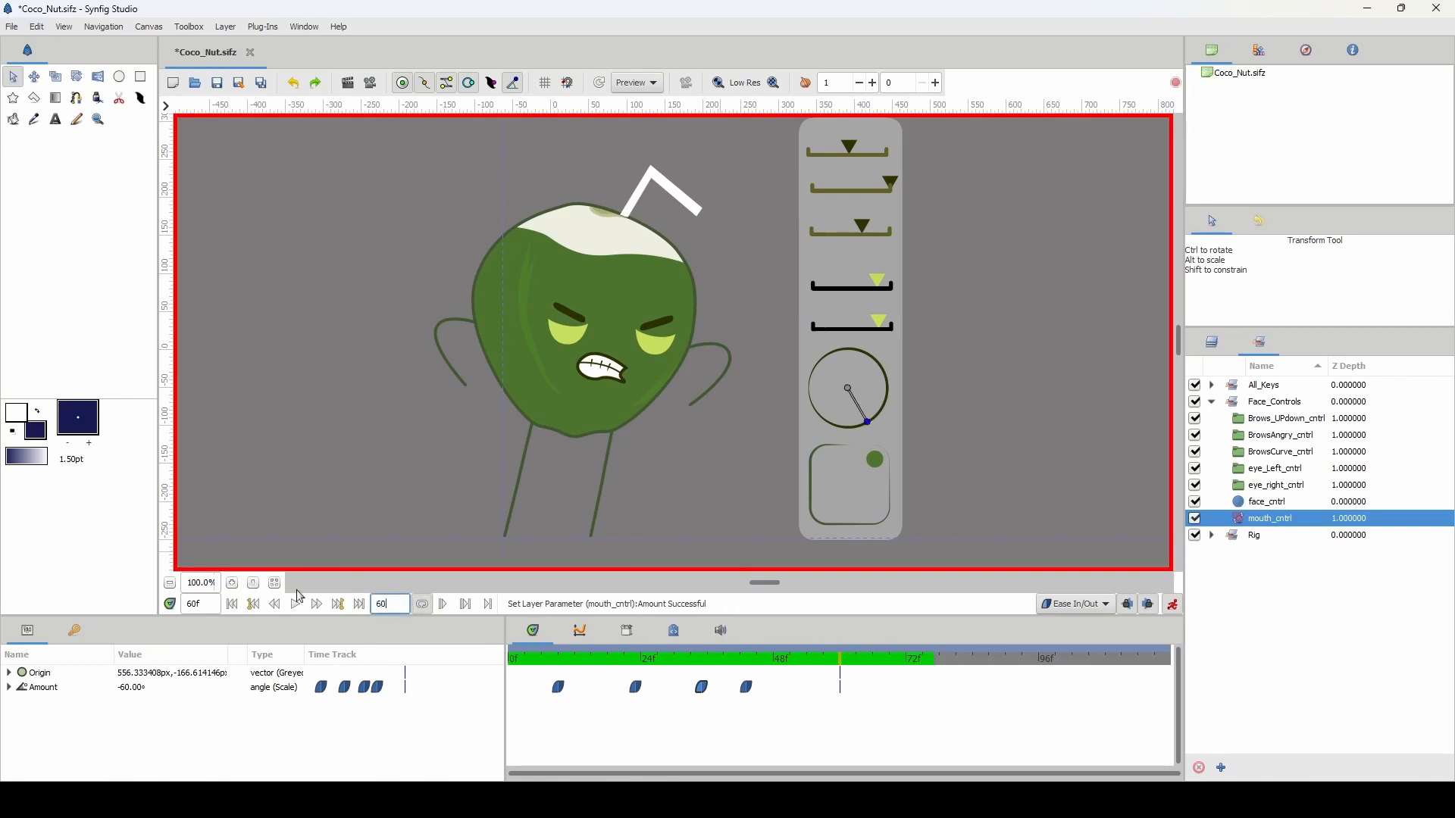
# Set the animation's end time to frame 60, return to frame 0 and deselect mouth_cntrl
pyautogui.press('Return')
pyautogui.click(527, 664)
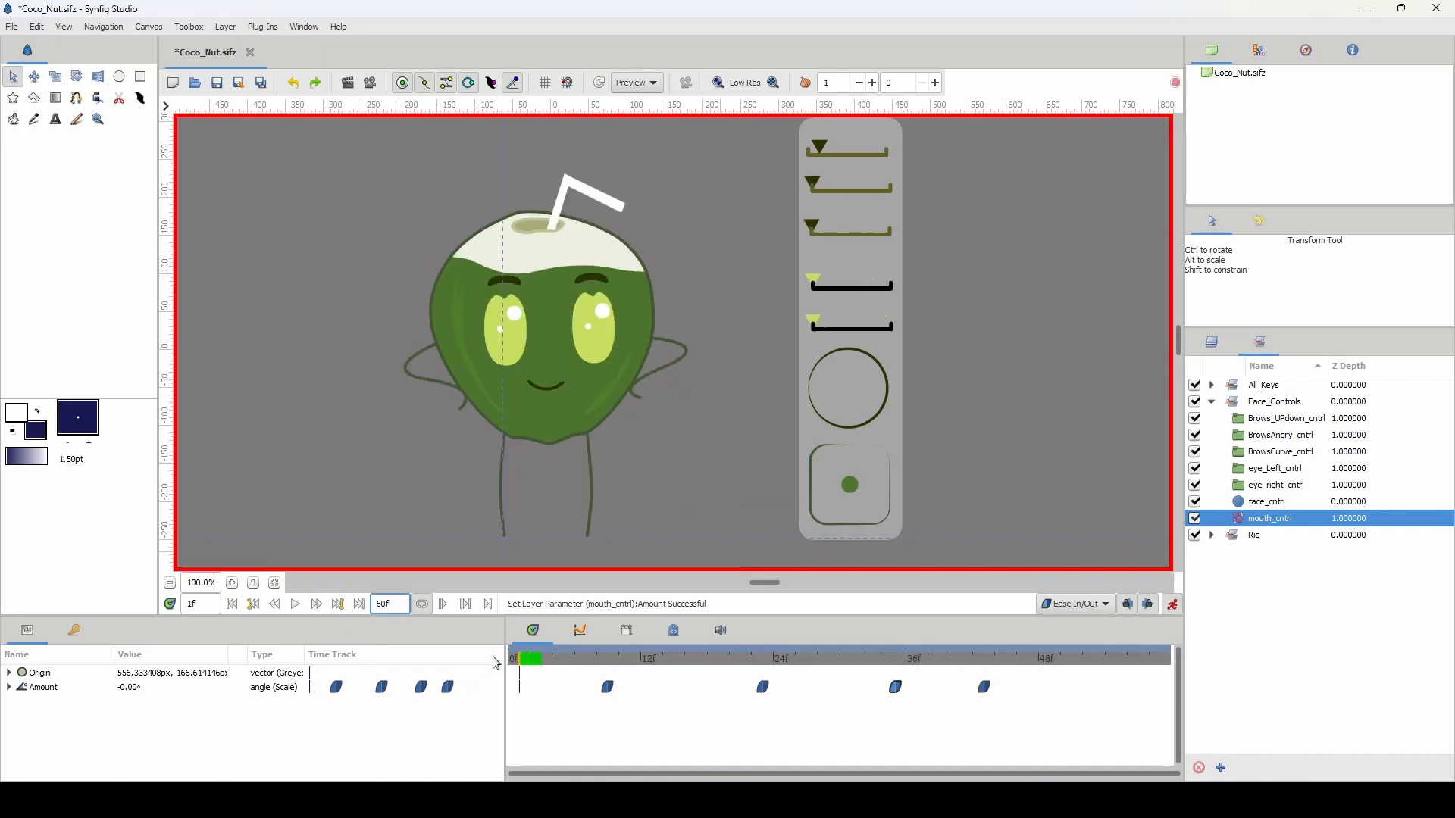
pyautogui.click(368, 535)
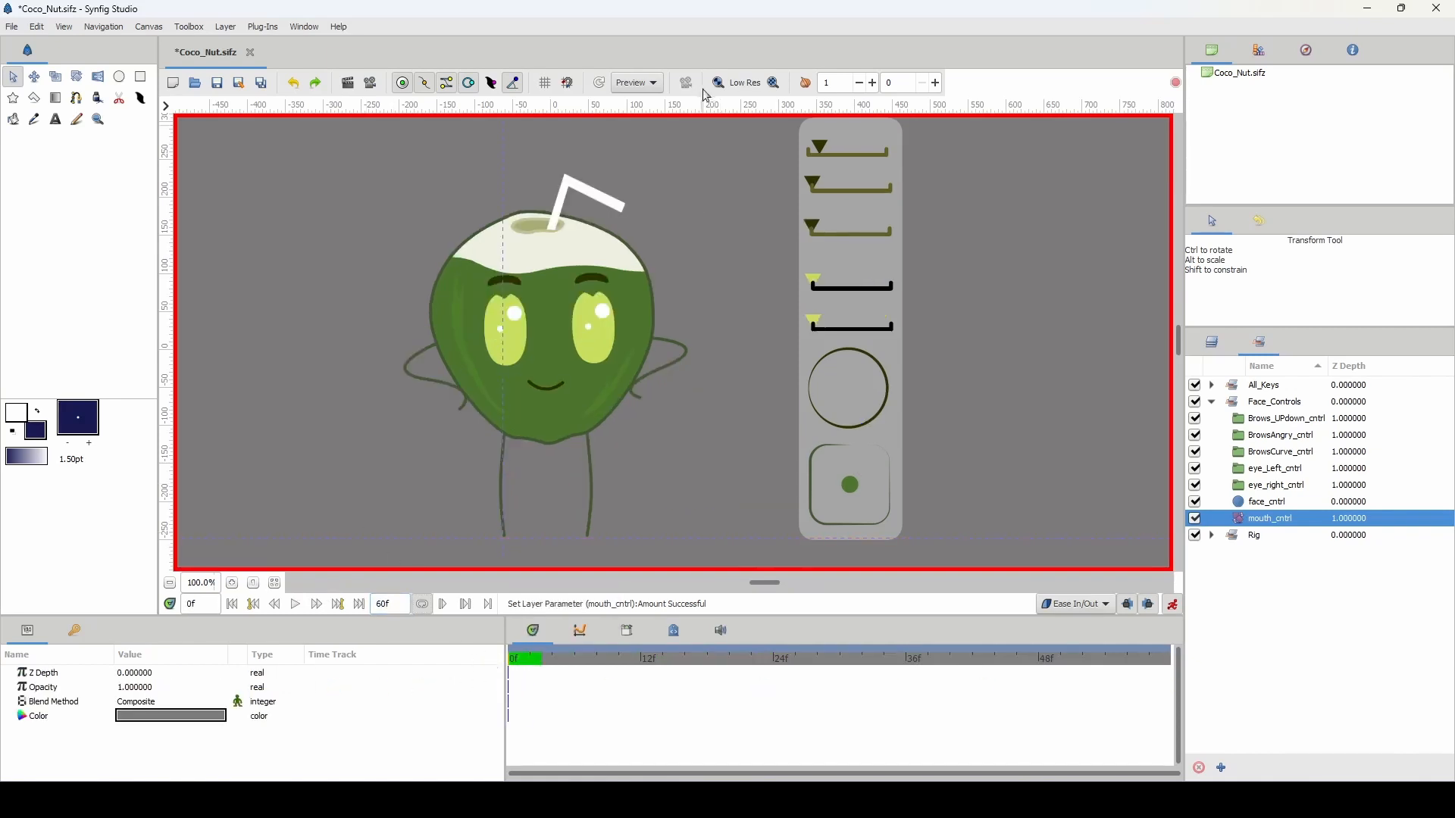